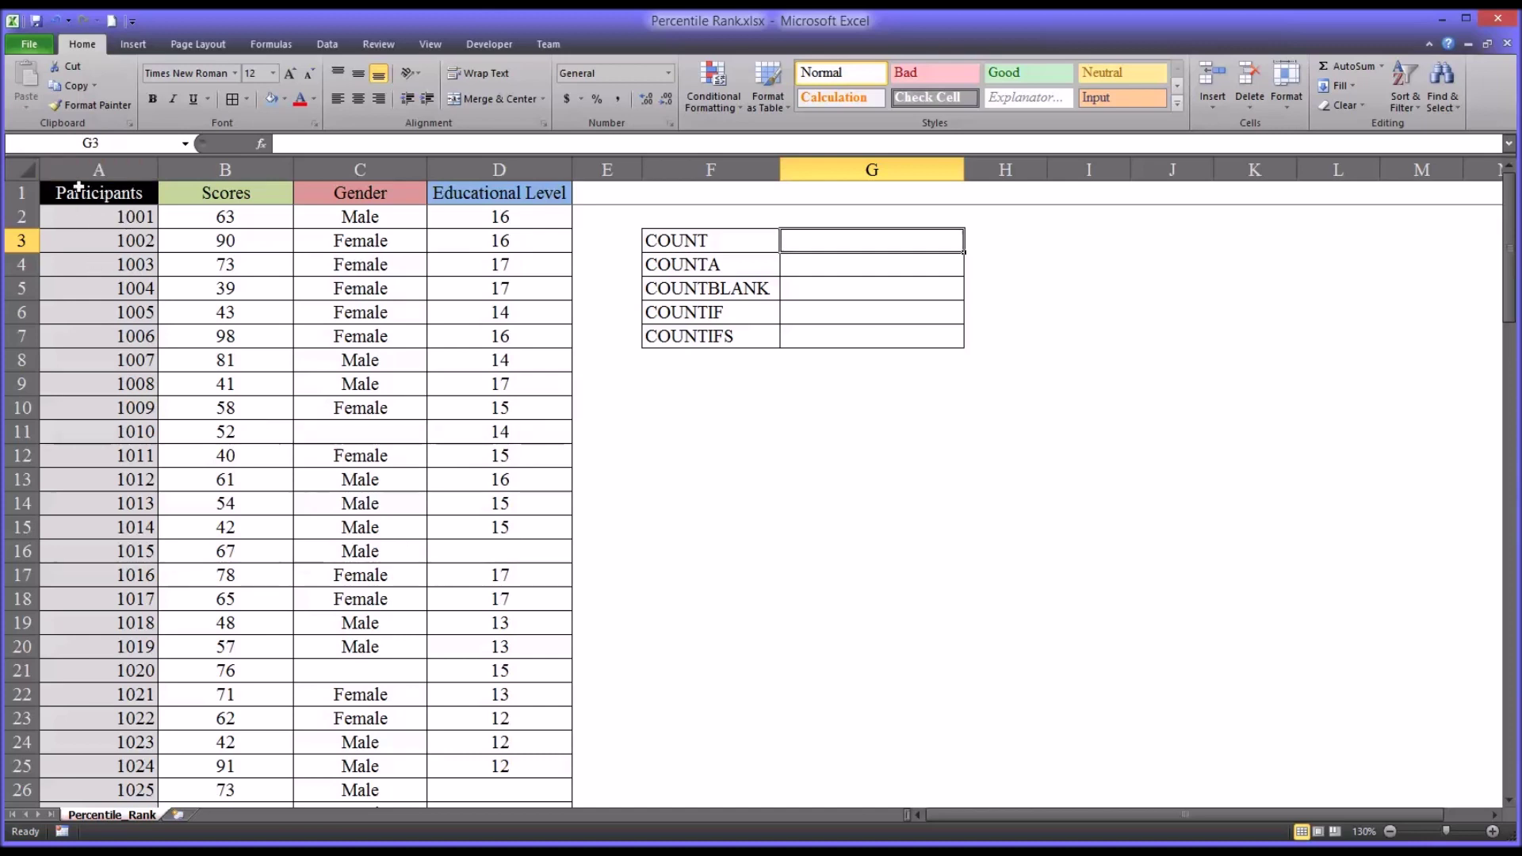
- Review the participant table's Participants, Scores, Gender and Educational Level columns
{"action": "left_click_drag", "start_coordinate": [79, 187], "coordinate": [454, 190]}
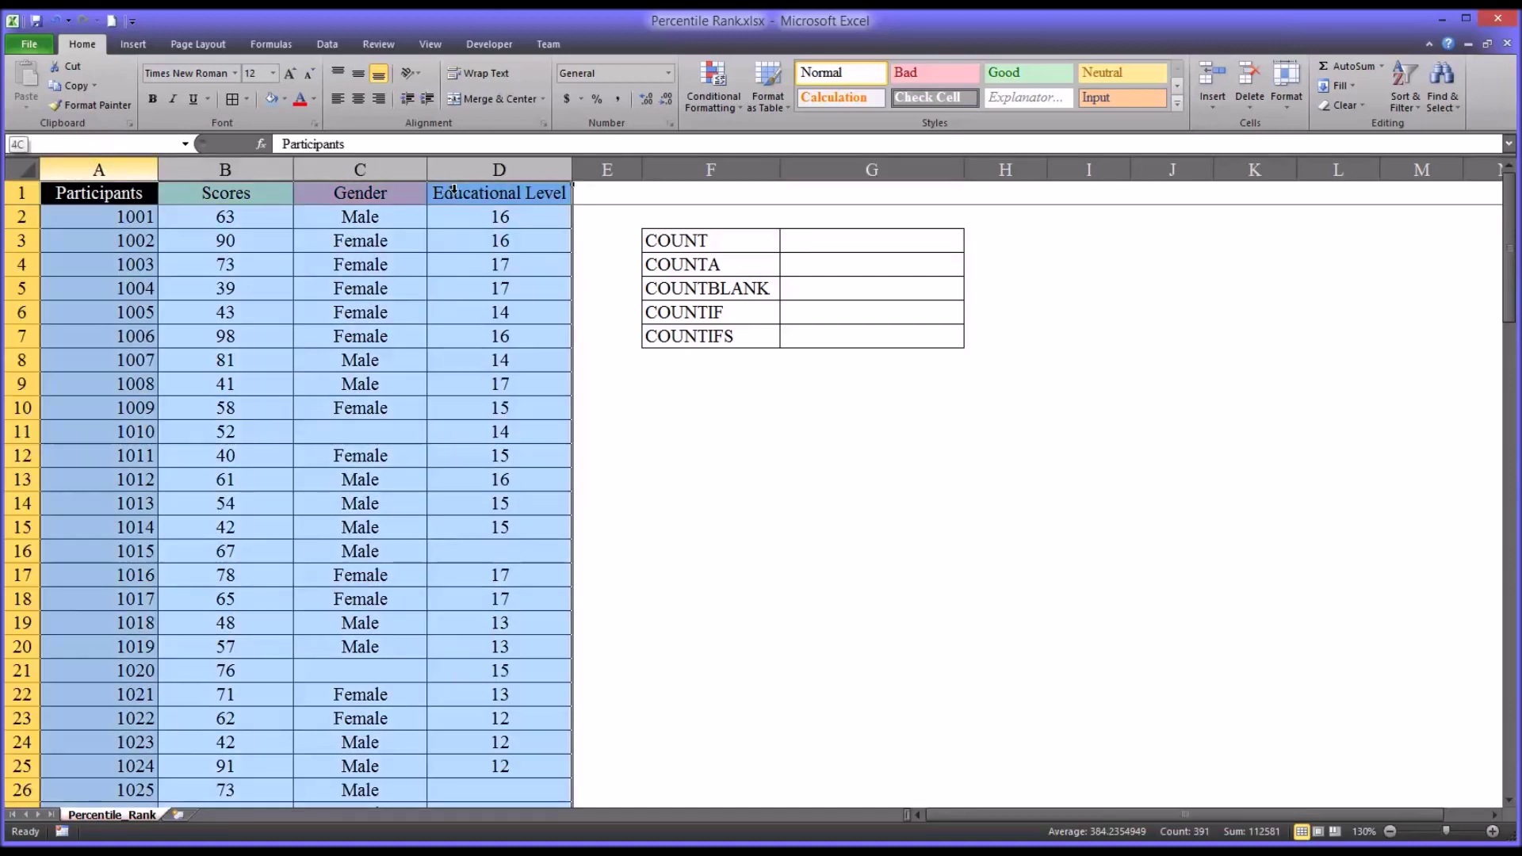
{"action": "left_click", "coordinate": [133, 187]}
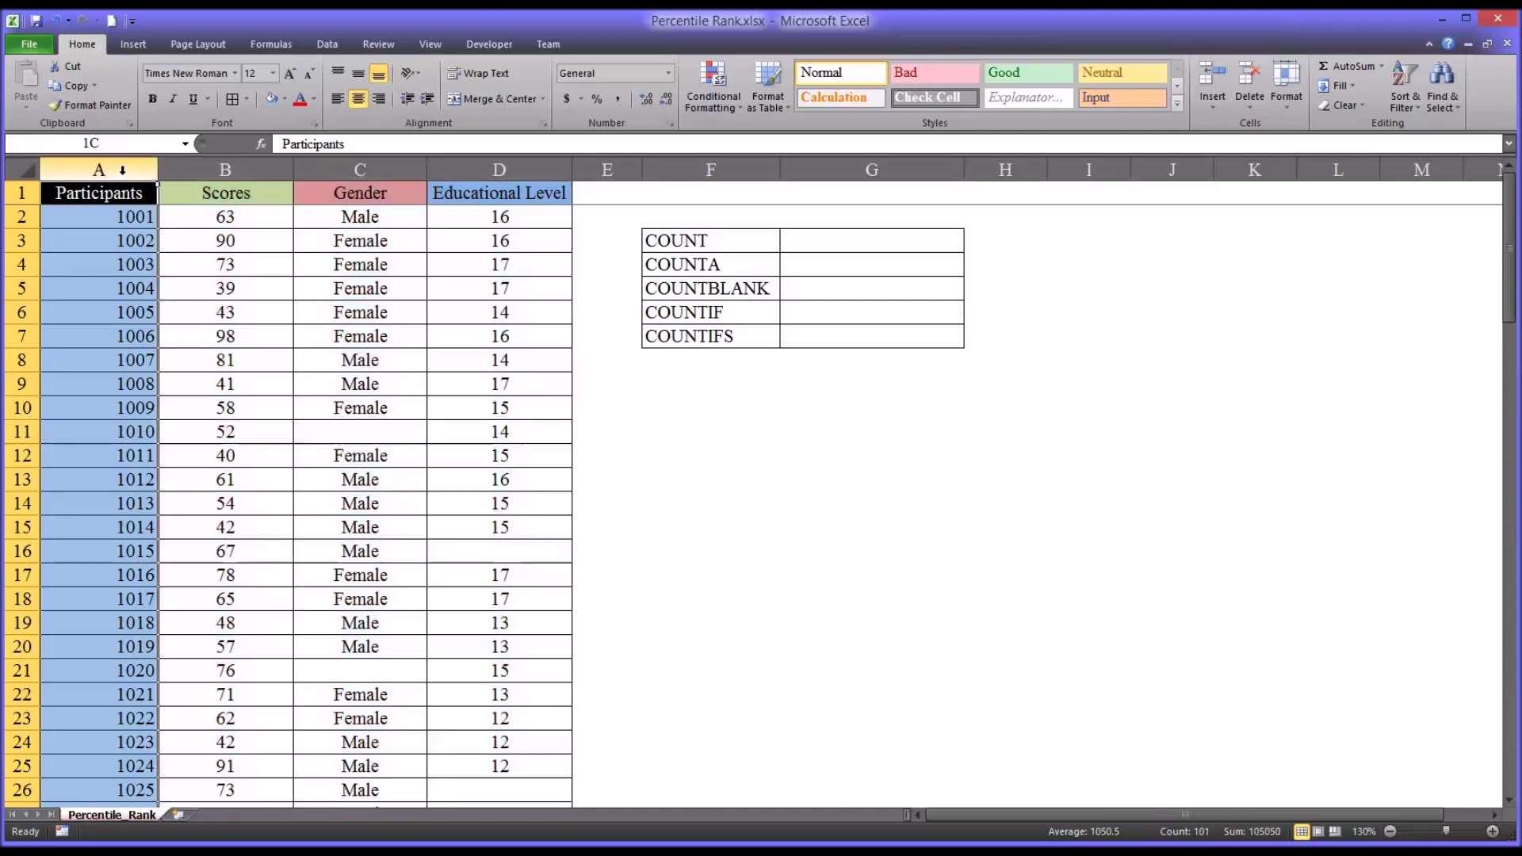
{"action": "left_click", "coordinate": [215, 190]}
{"action": "key", "text": "ctrl+shift+Down"}
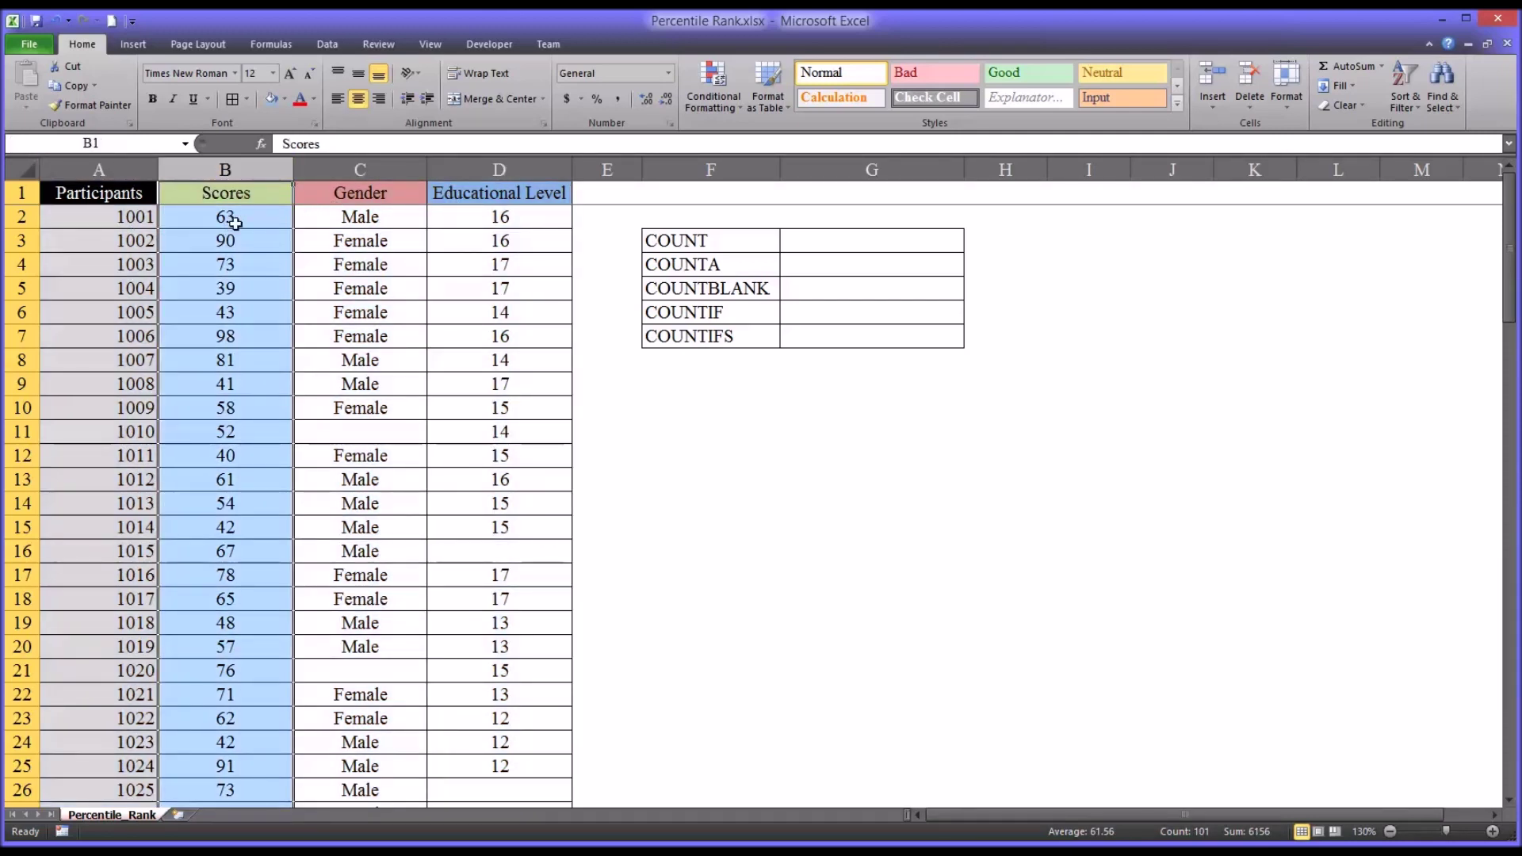
{"action": "left_click", "coordinate": [235, 222]}
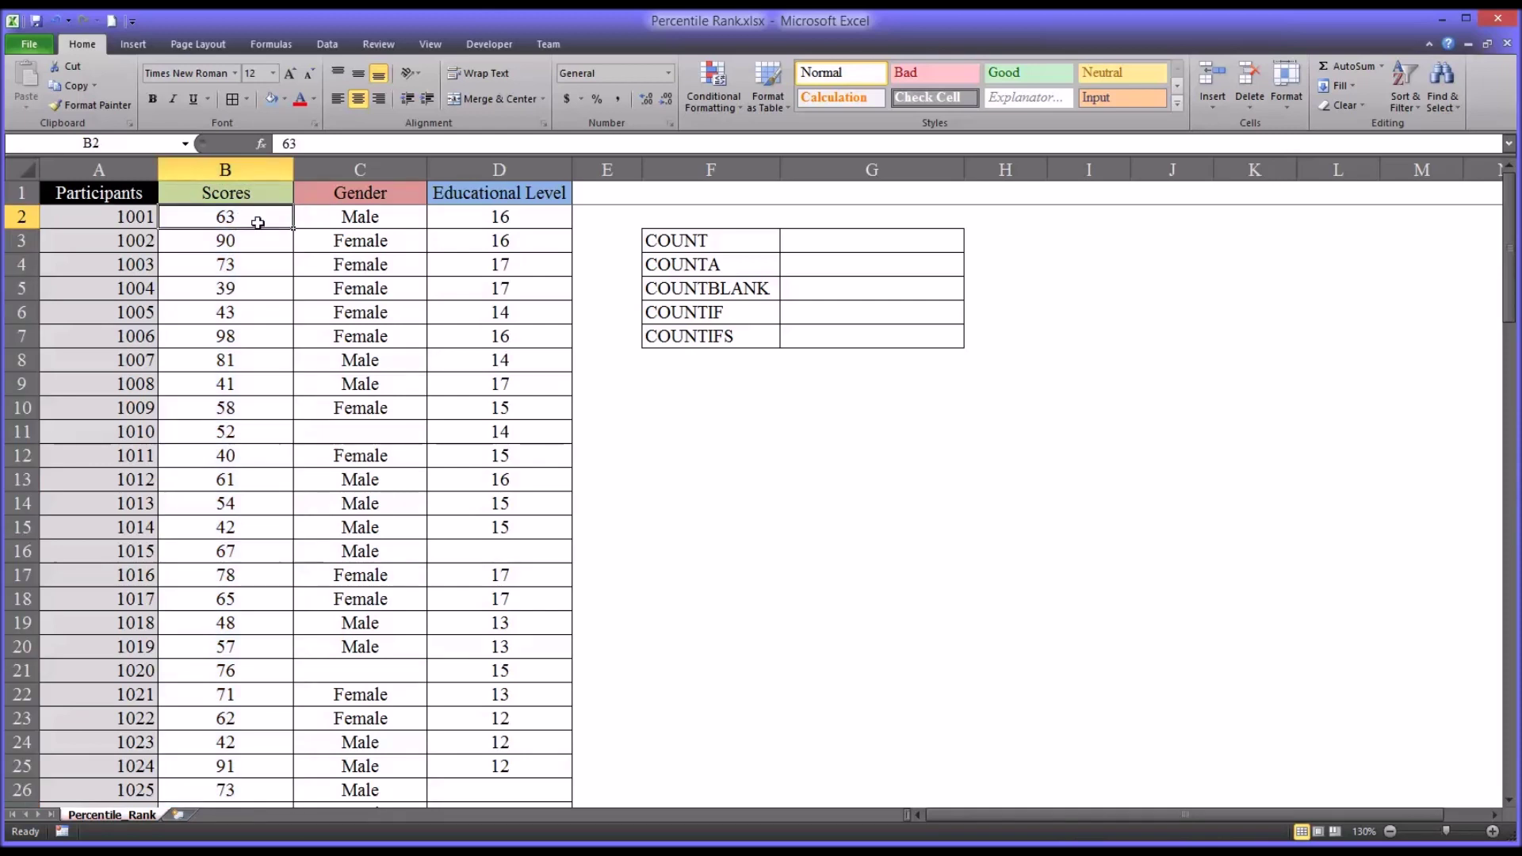
{"action": "left_click", "coordinate": [350, 168]}
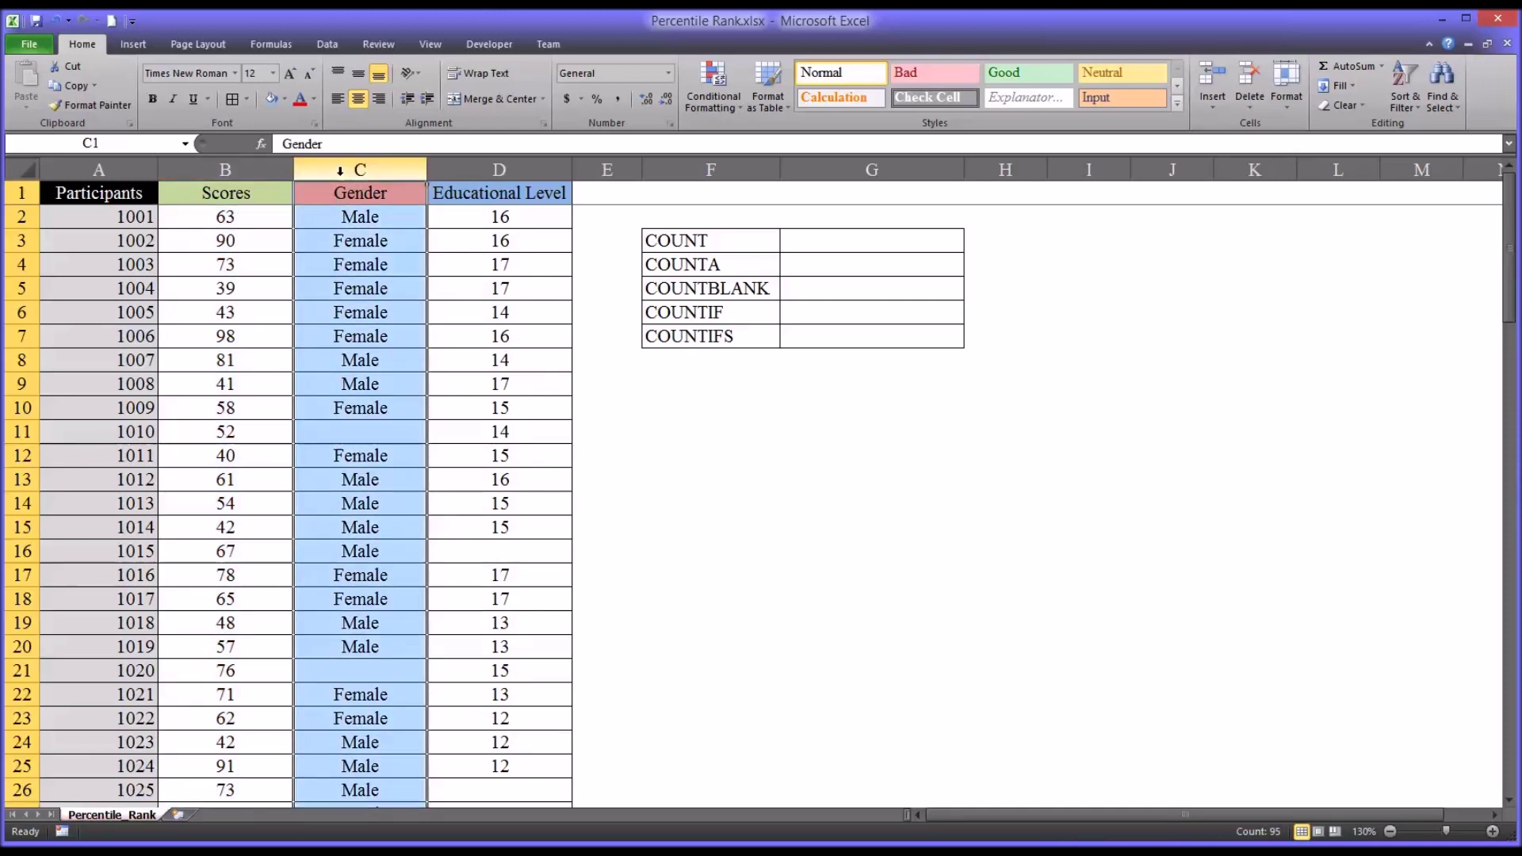
{"action": "left_click", "coordinate": [463, 170]}
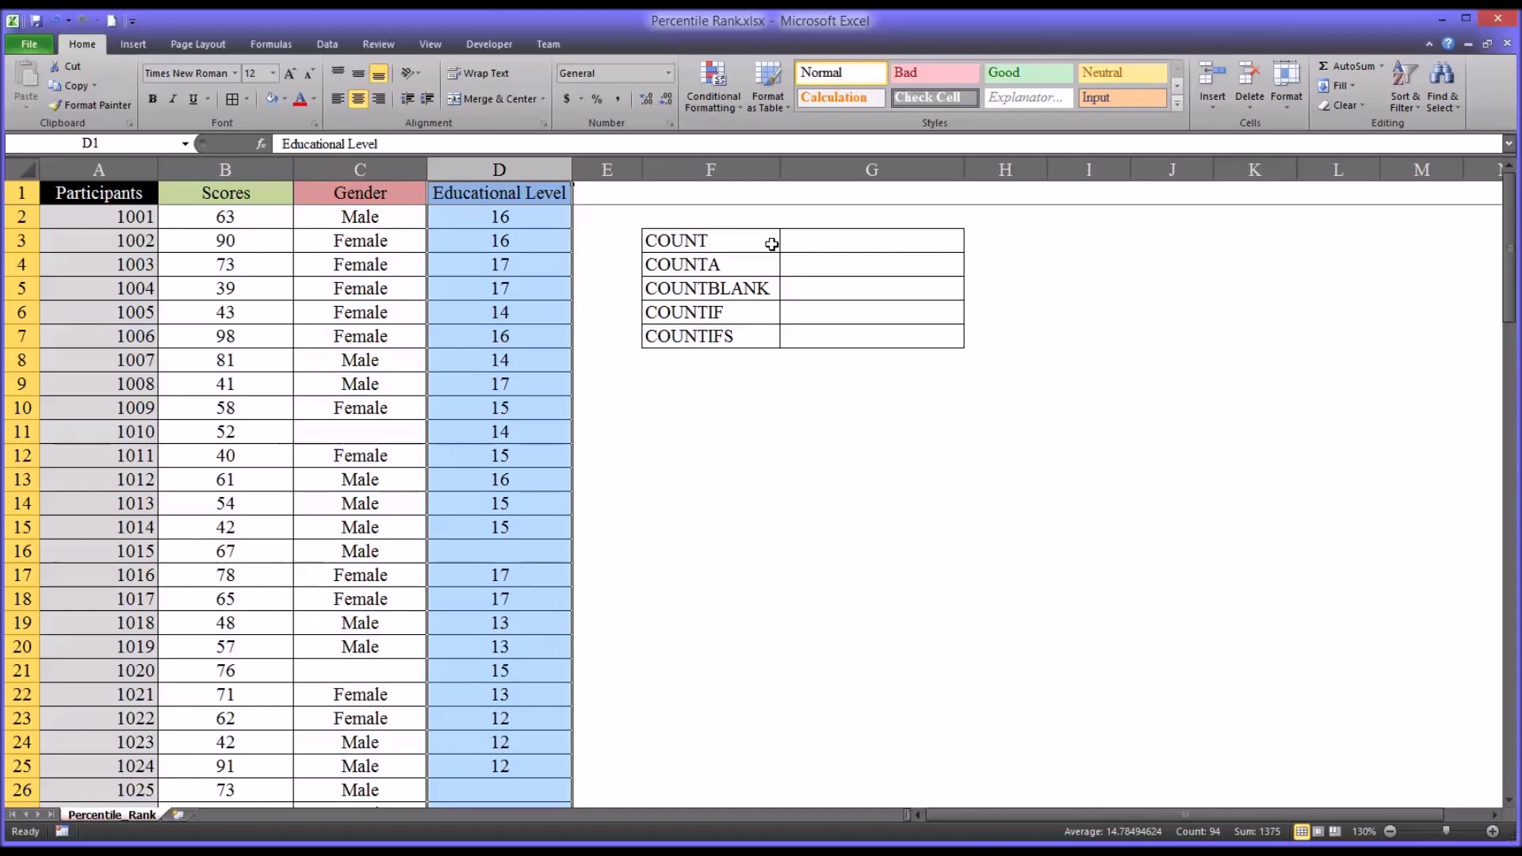
- Go over the COUNT, COUNTA, COUNTBLANK, COUNTIF and COUNTIFS labels, then select G3
{"action": "left_click", "coordinate": [745, 242]}
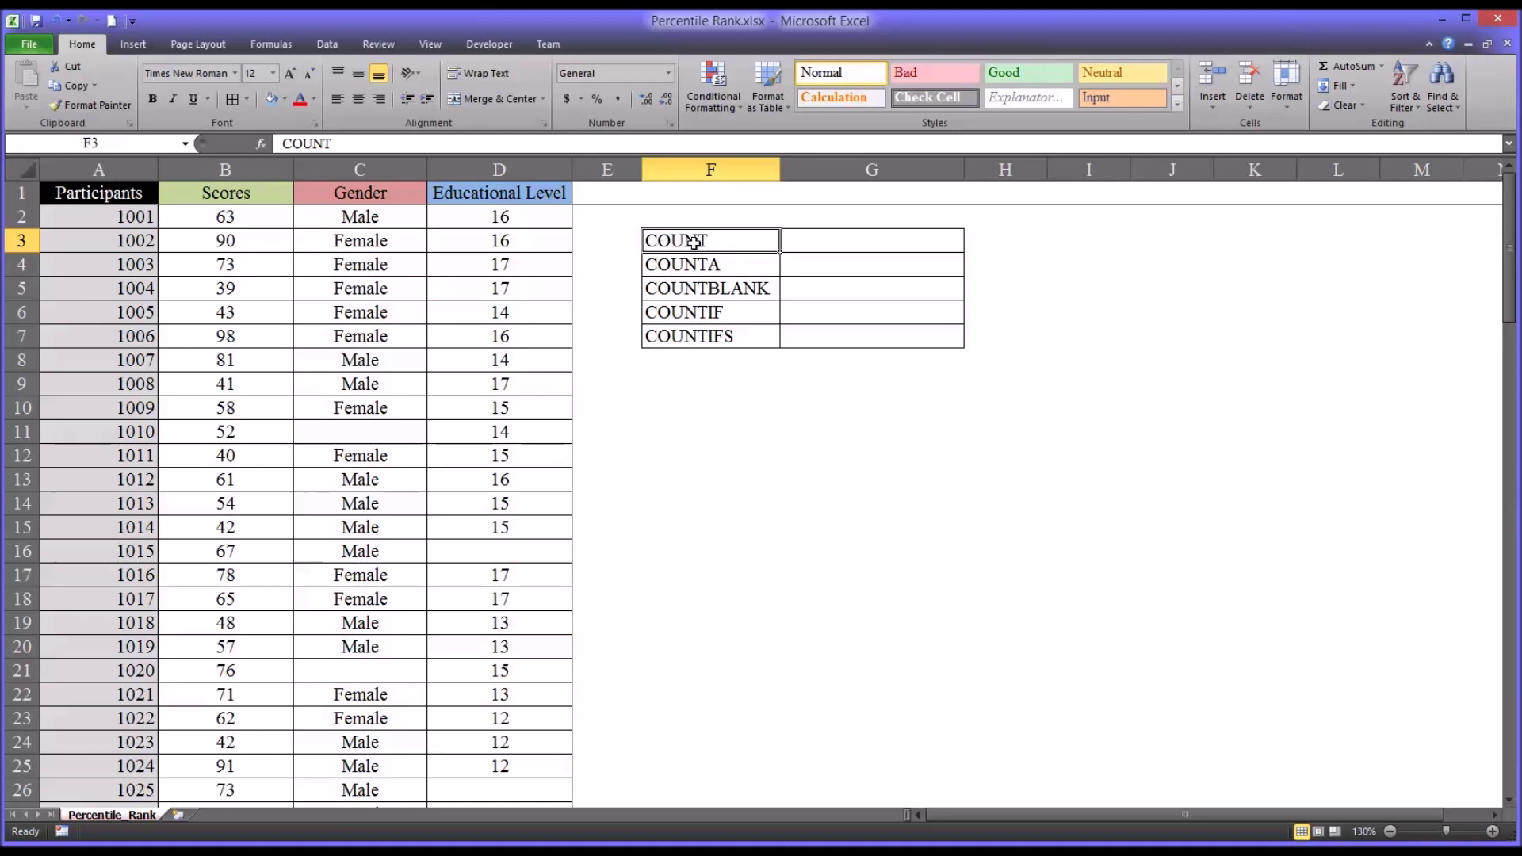
{"action": "left_click", "coordinate": [661, 267]}
{"action": "left_click", "coordinate": [665, 288]}
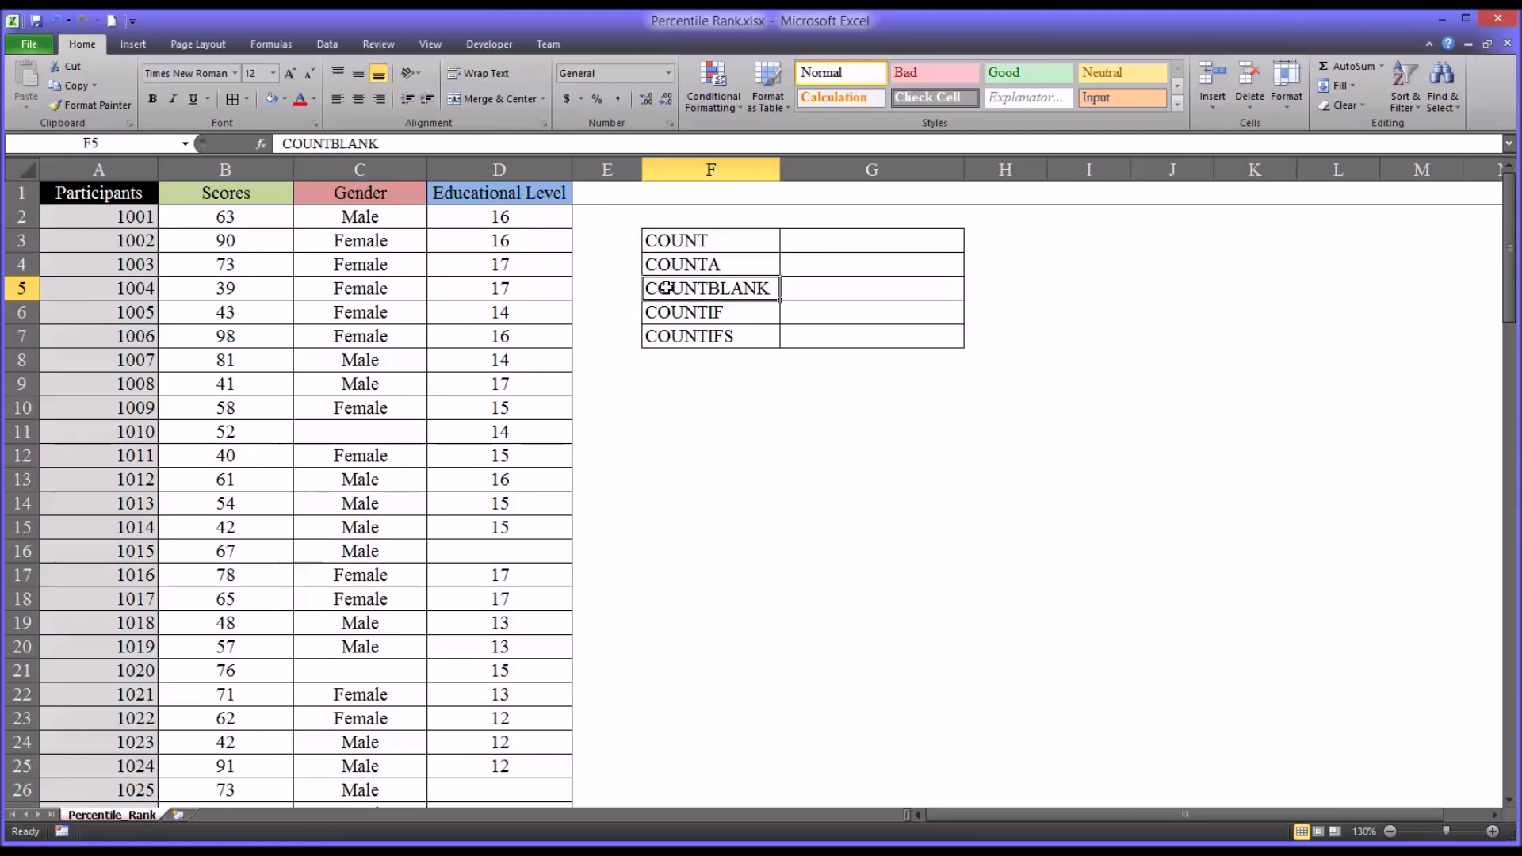
{"action": "left_click", "coordinate": [660, 314]}
{"action": "left_click", "coordinate": [665, 337]}
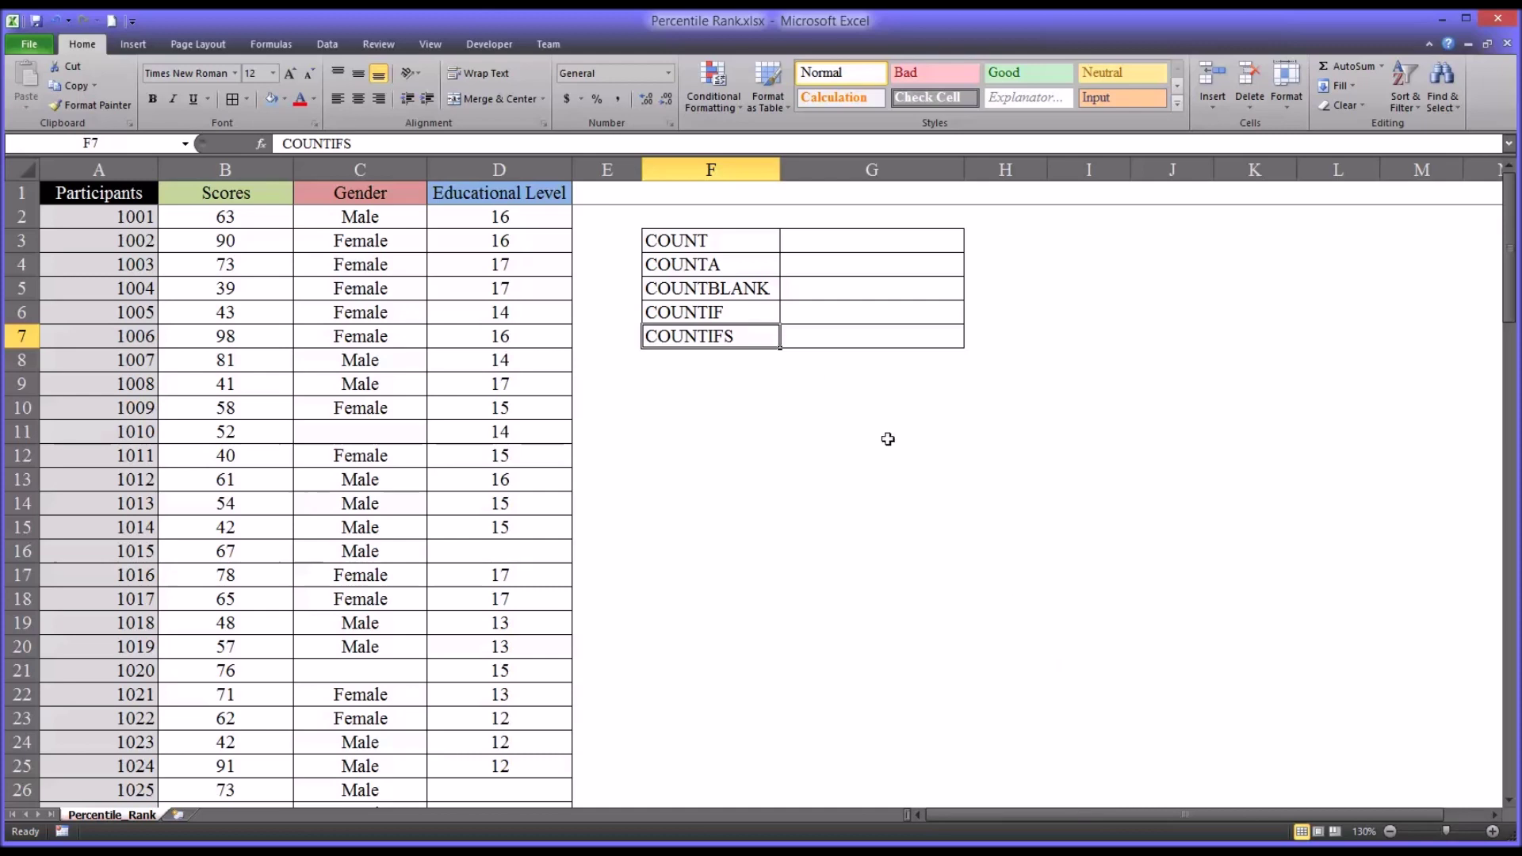
{"action": "left_click", "coordinate": [739, 240]}
{"action": "left_click", "coordinate": [806, 239]}
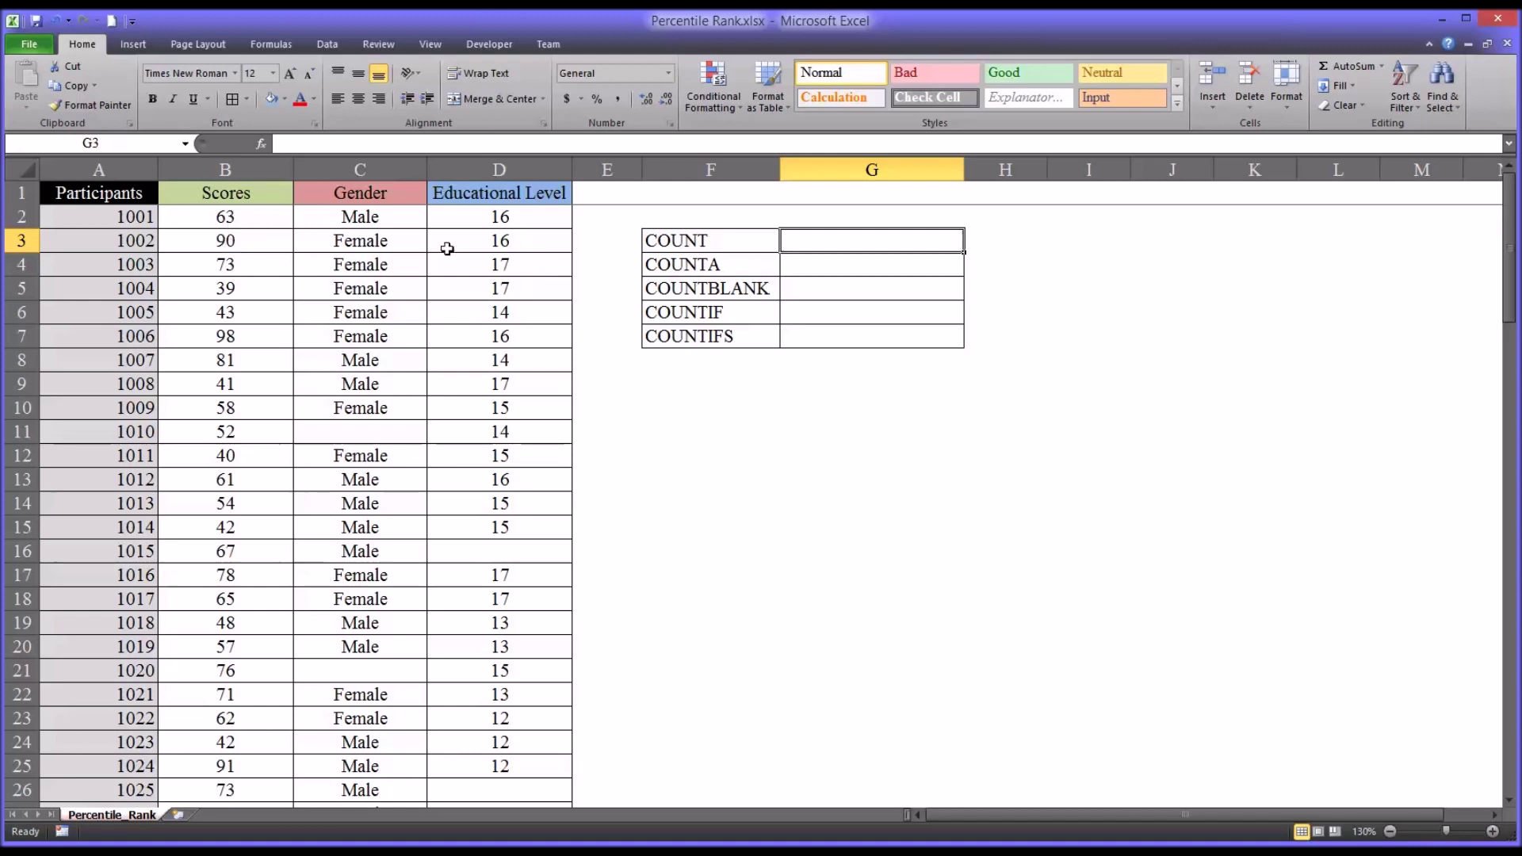
- Enter =COUNT(B2:B21) in G3 to count the 20 numeric scores
{"action": "type", "text": "="}
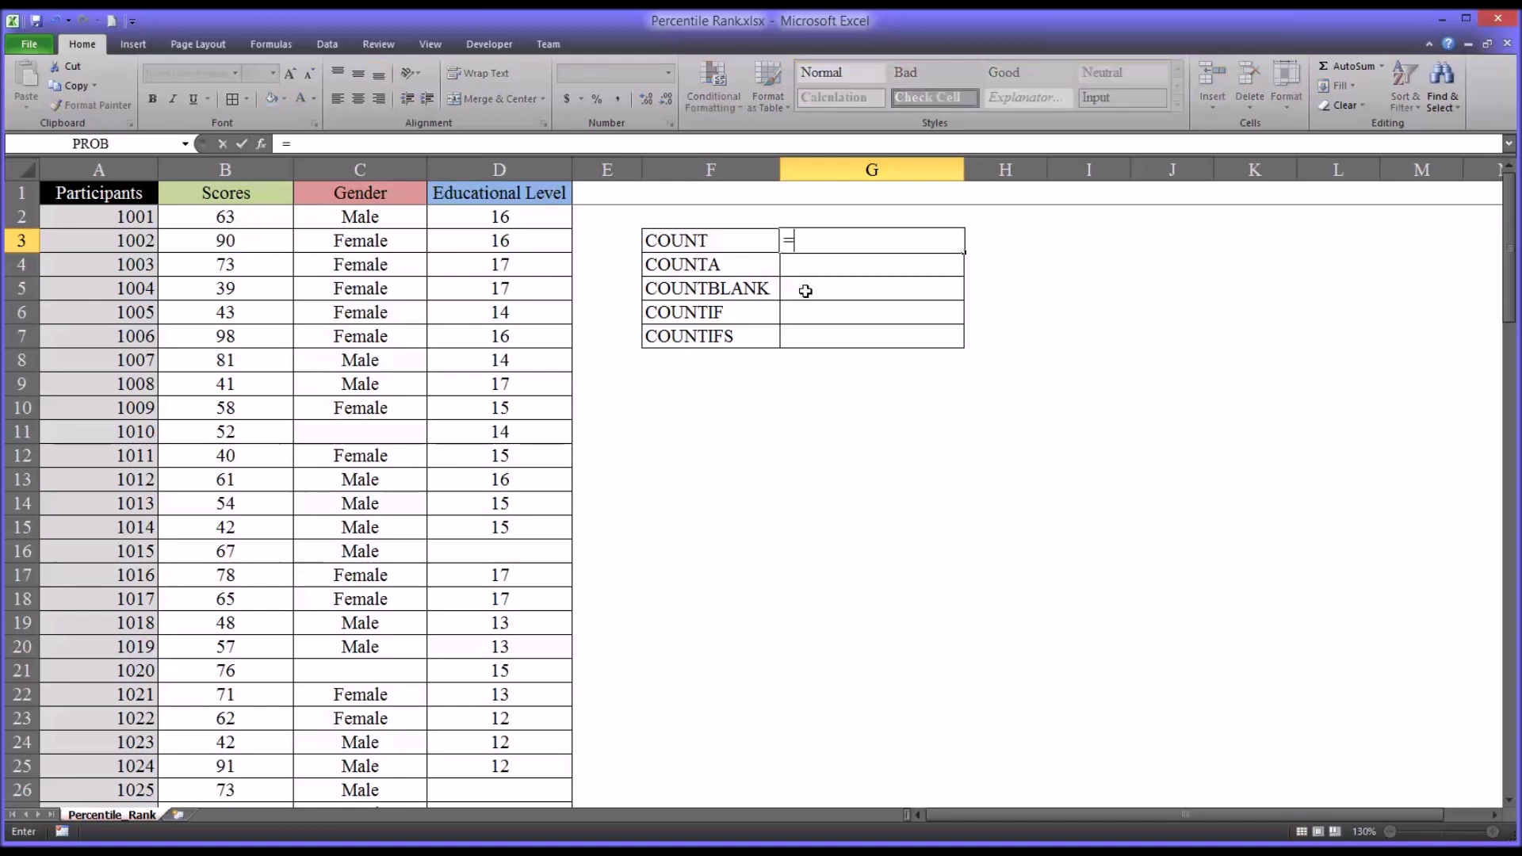
{"action": "type", "text": "cou"}
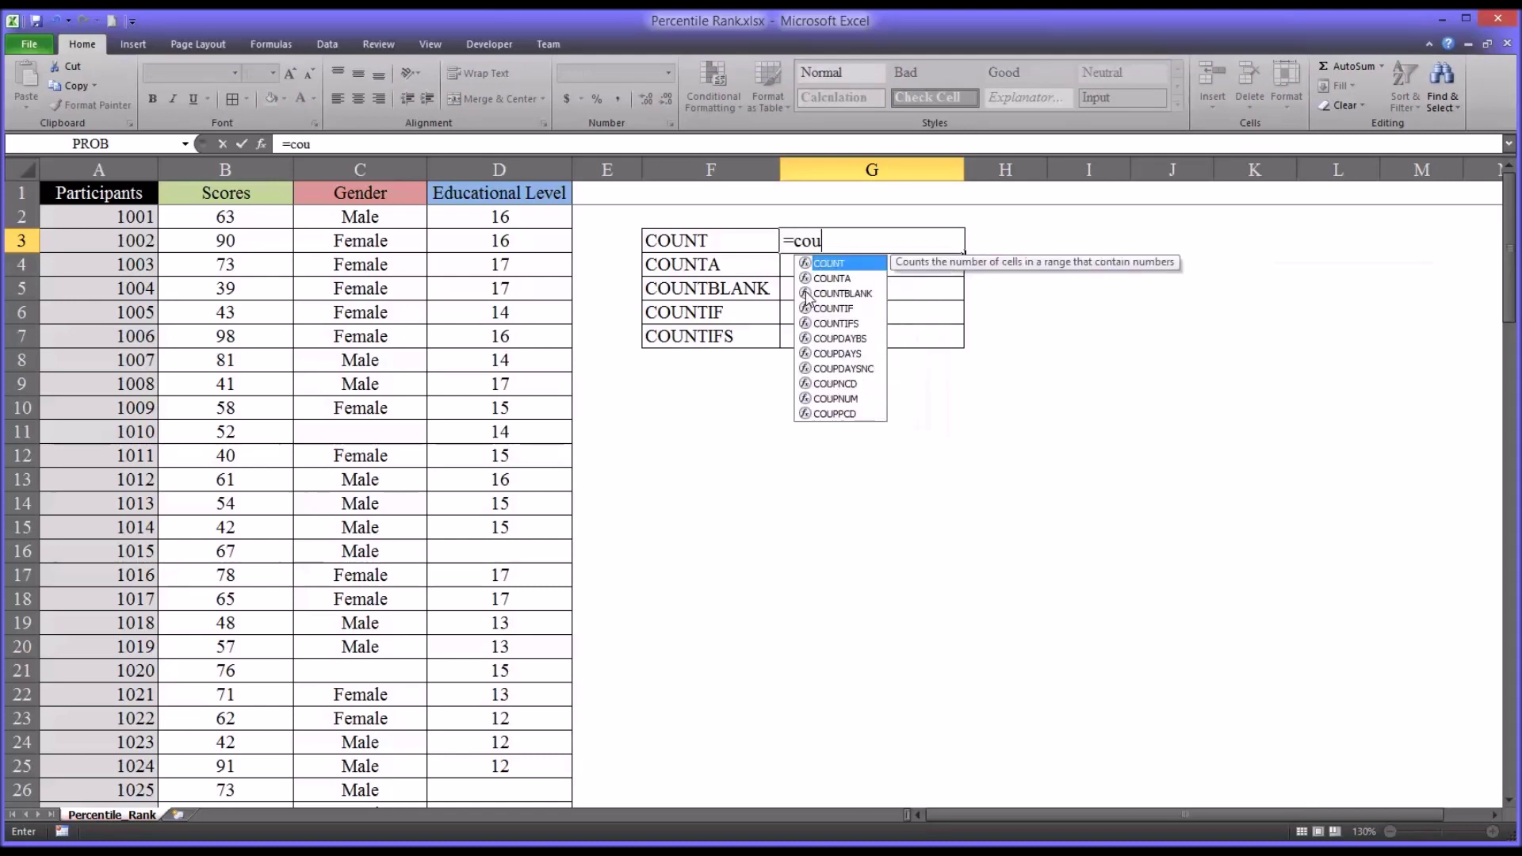
{"action": "type", "text": "nt("}
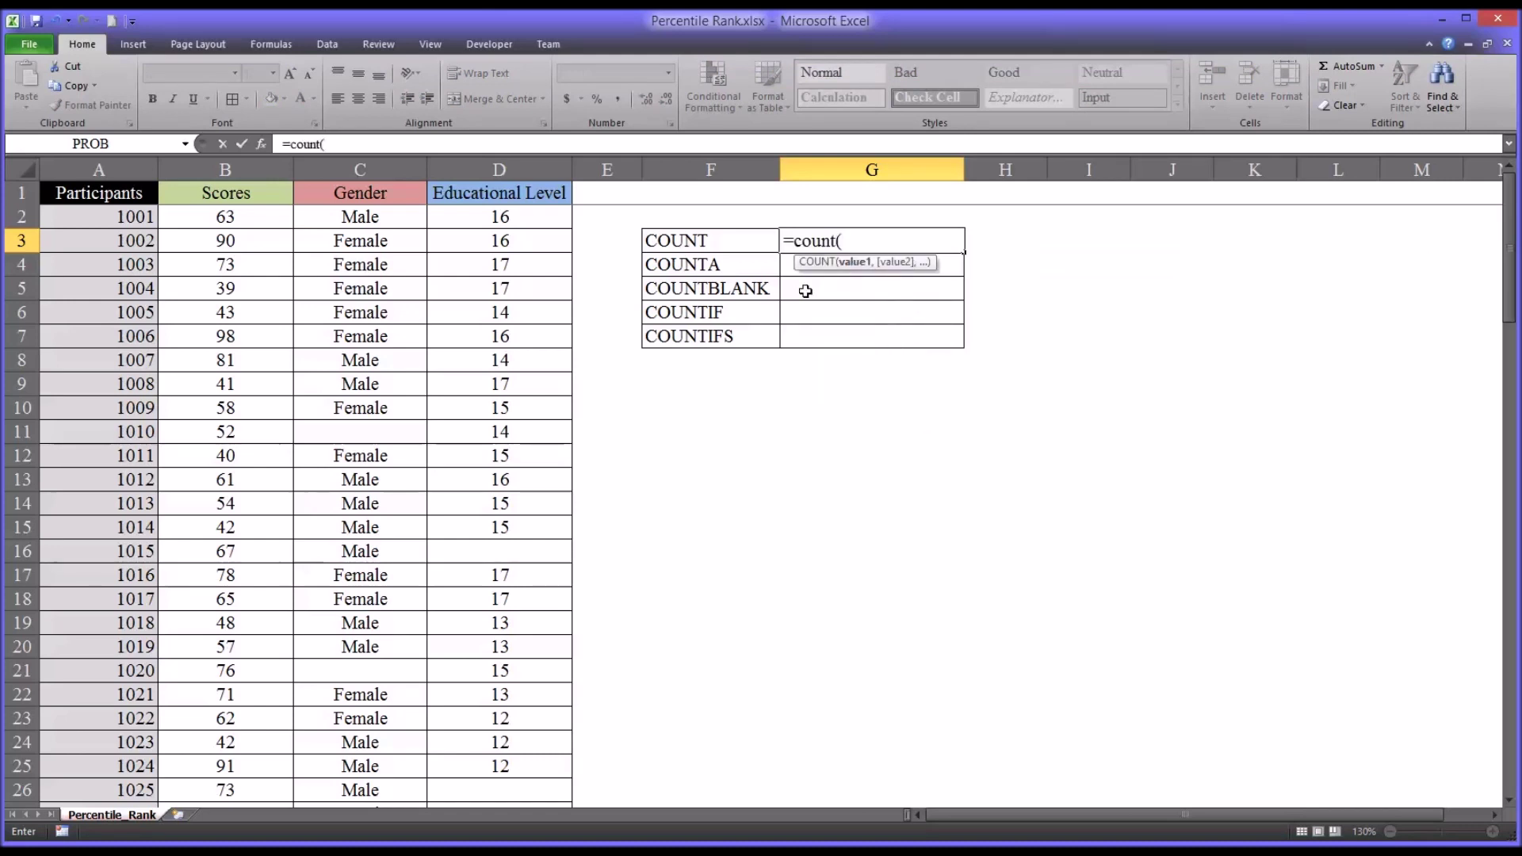
{"action": "left_click_drag", "start_coordinate": [223, 221], "coordinate": [223, 667]}
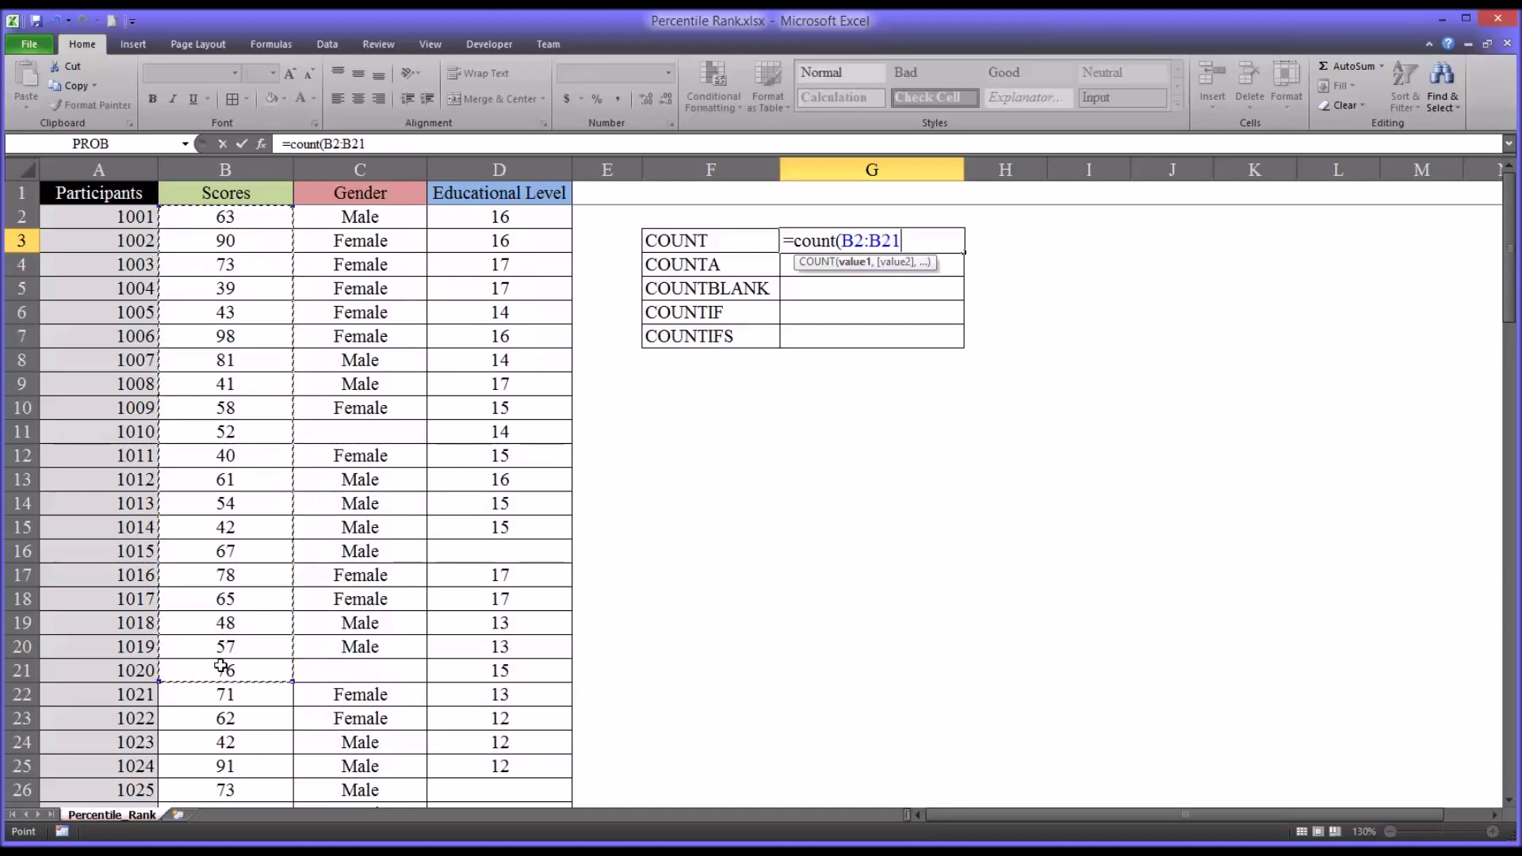
{"action": "key", "text": "Return"}
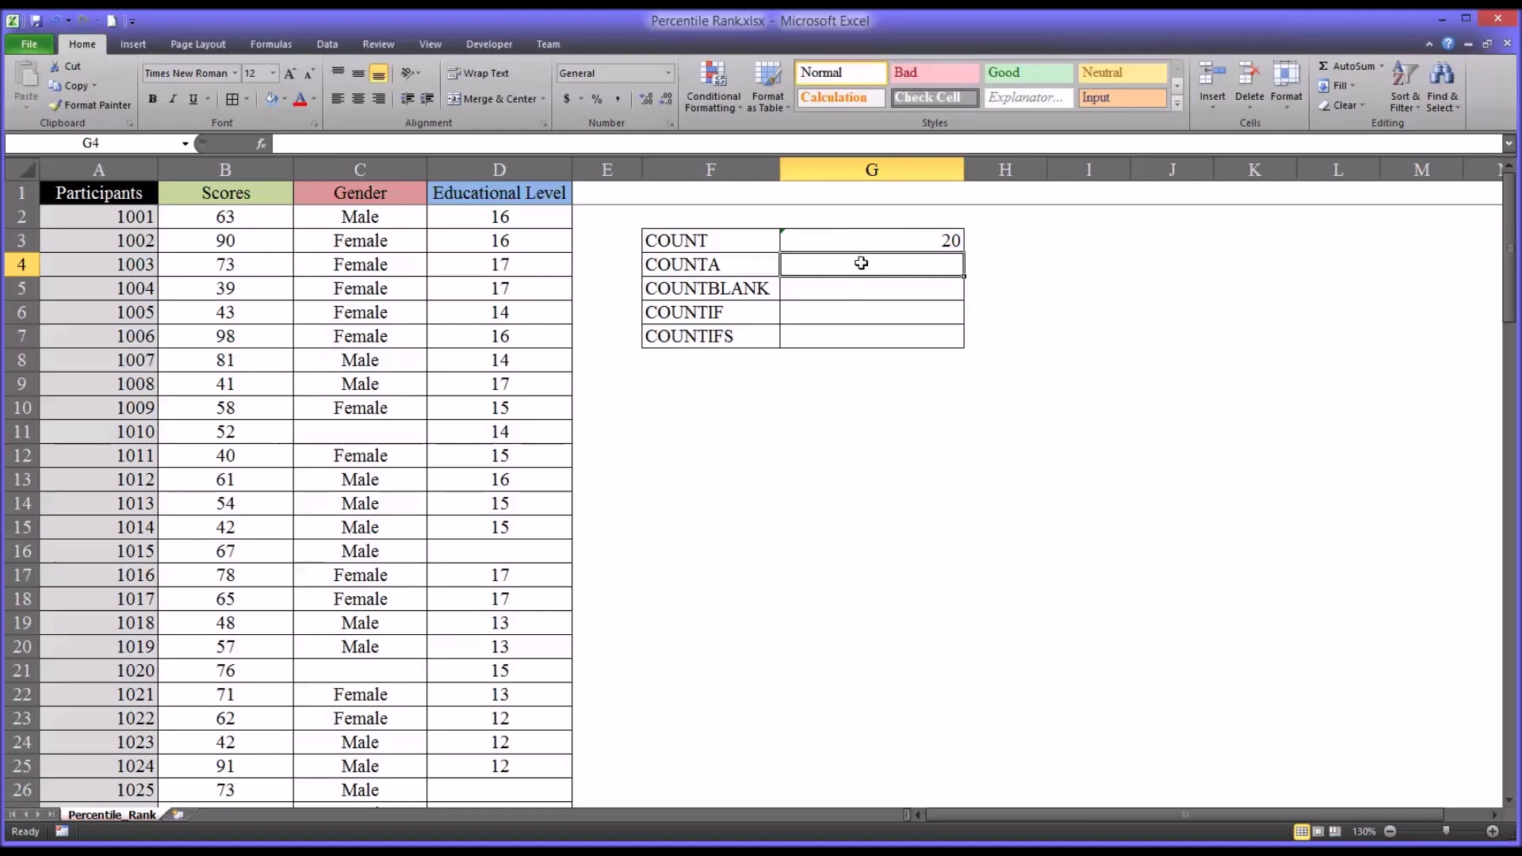
{"action": "left_click", "coordinate": [886, 247]}
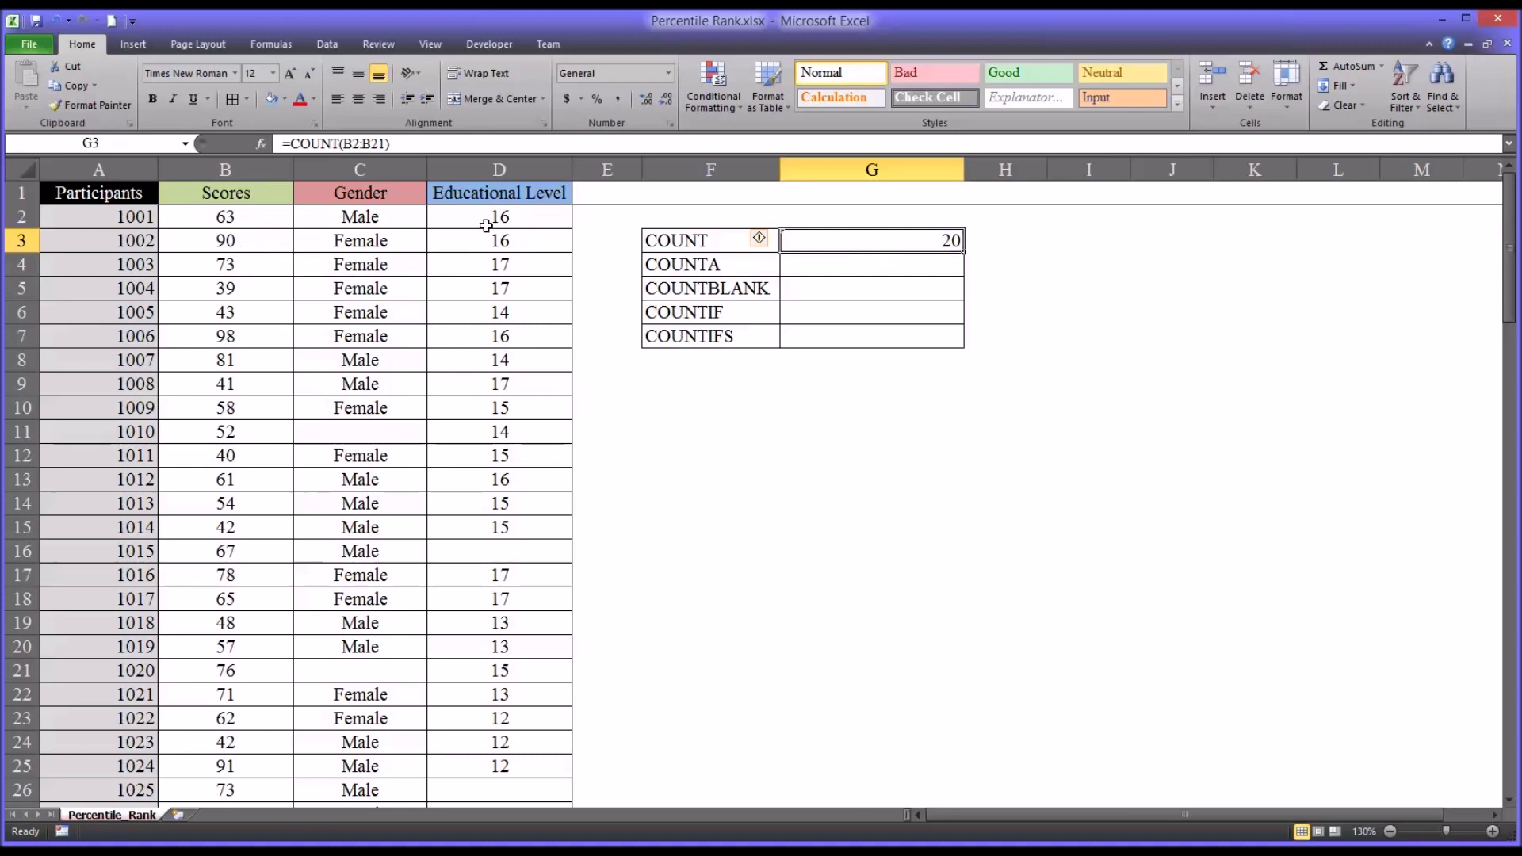
- Shift the G3 COUNT range from Scores to Gender, =COUNT(C2:C21), which returns 0
{"action": "left_click_drag", "start_coordinate": [387, 145], "coordinate": [366, 144]}
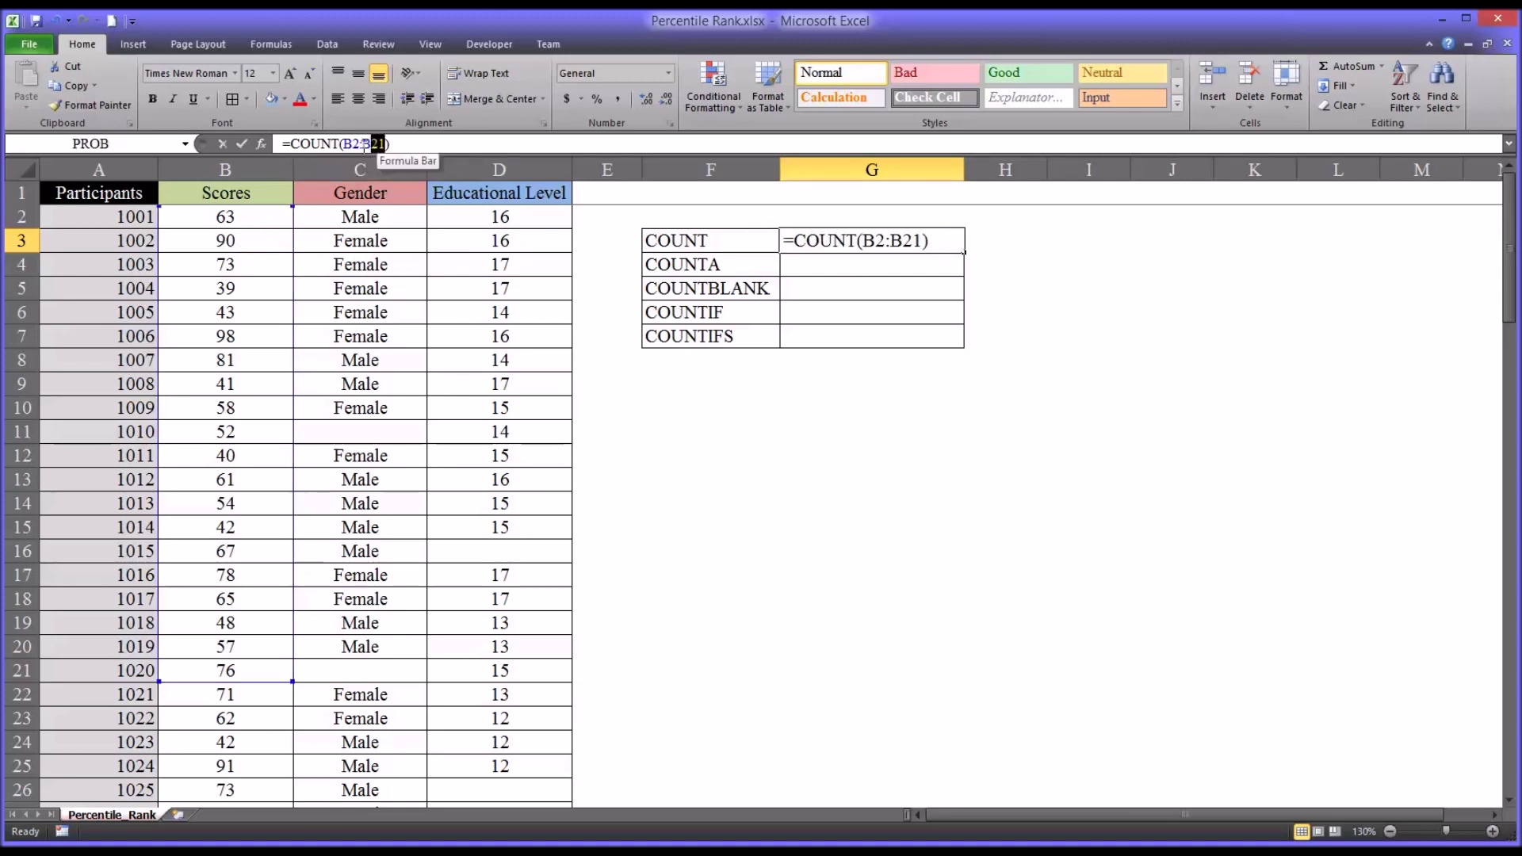
{"action": "left_click", "coordinate": [389, 145]}
{"action": "left_click", "coordinate": [389, 145]}
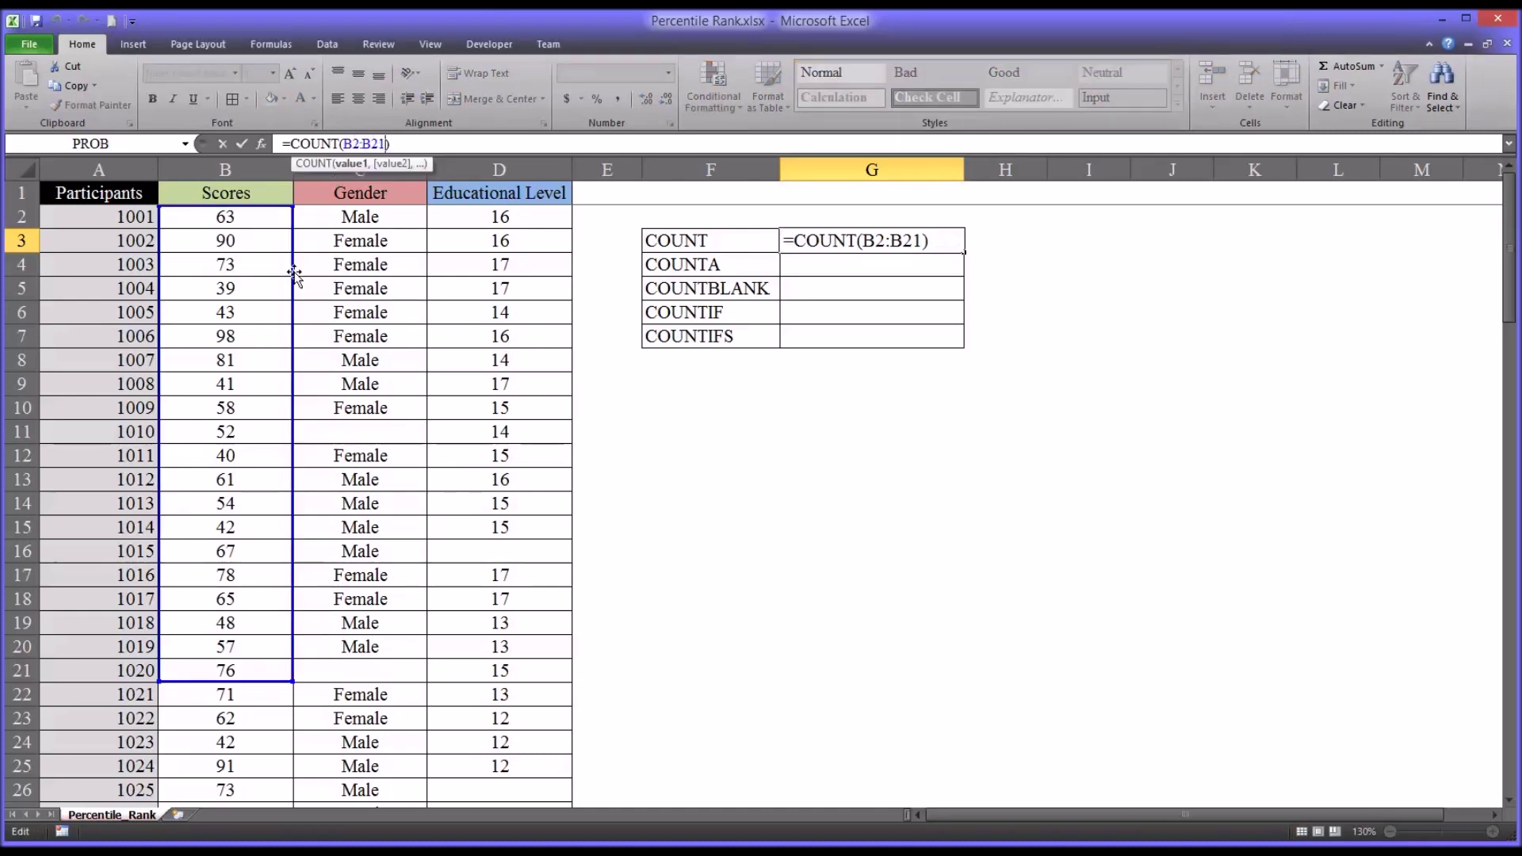
{"action": "left_click_drag", "start_coordinate": [295, 276], "coordinate": [336, 275]}
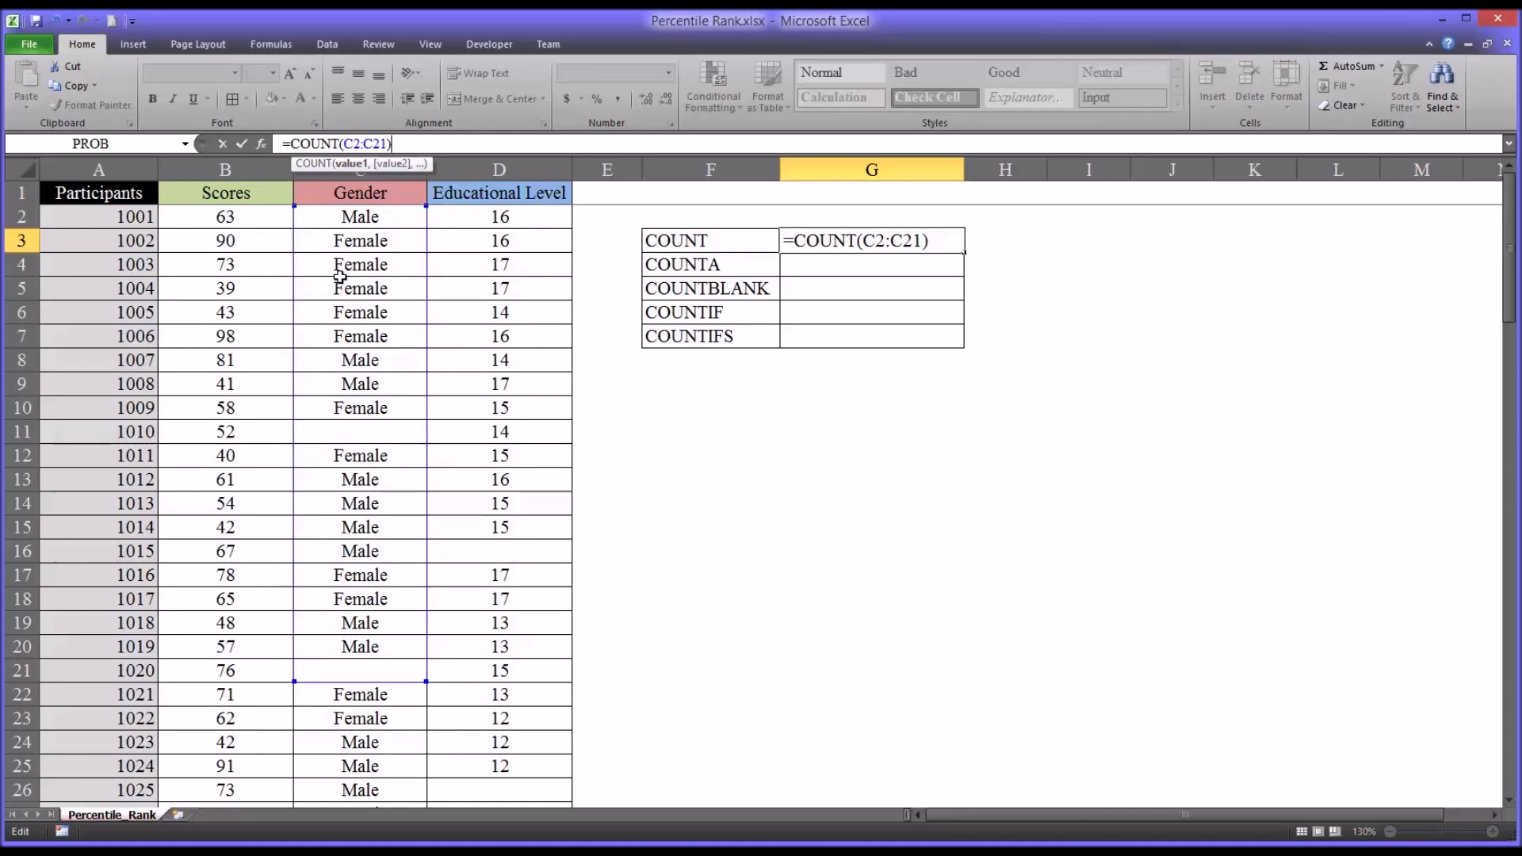
{"action": "key", "text": "Return"}
{"action": "left_click", "coordinate": [805, 246]}
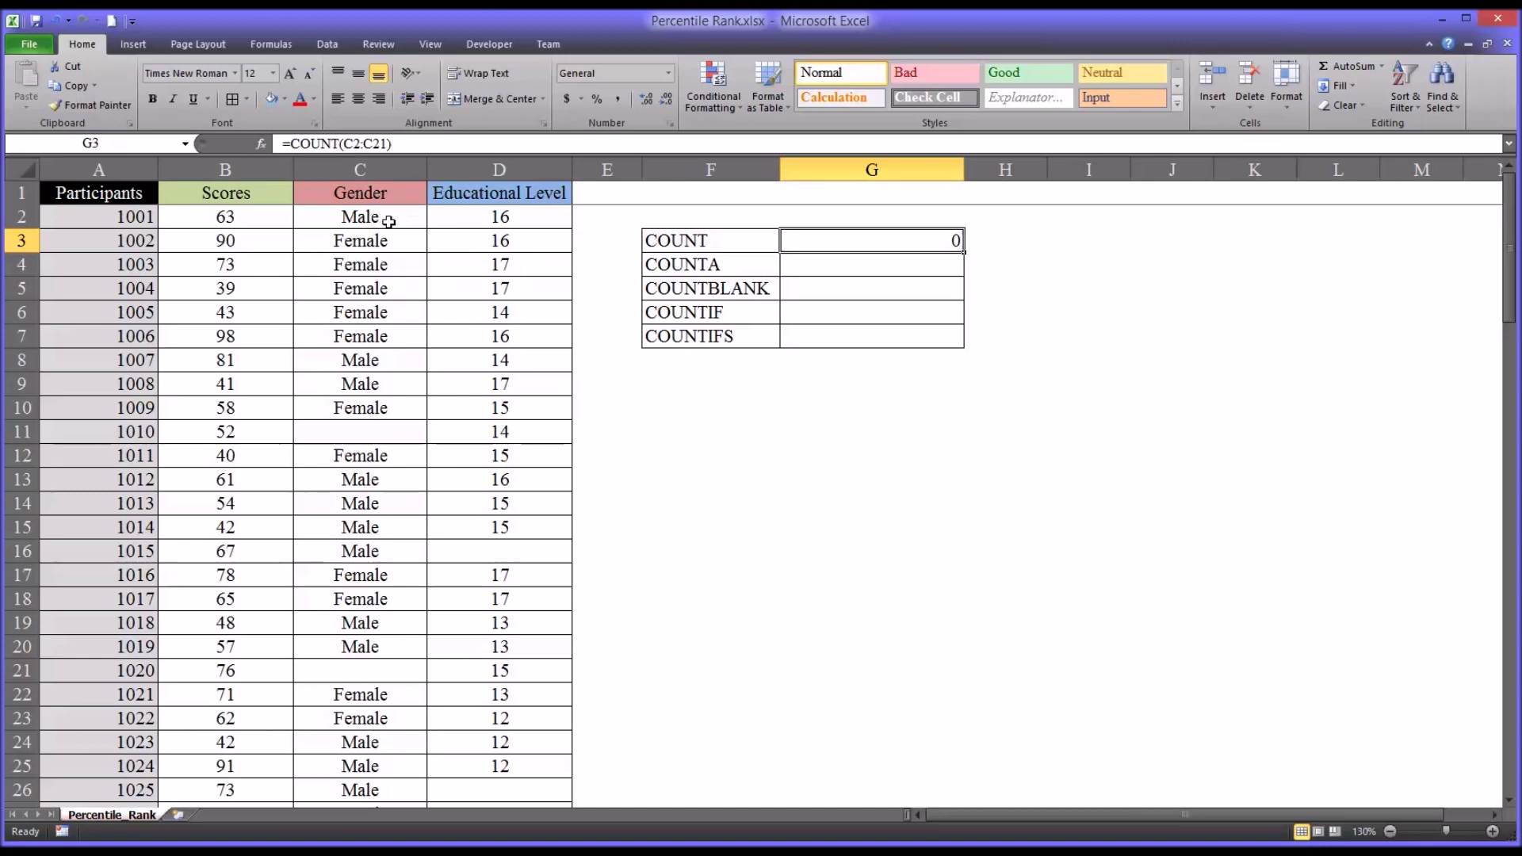
{"action": "left_click_drag", "start_coordinate": [384, 222], "coordinate": [359, 668]}
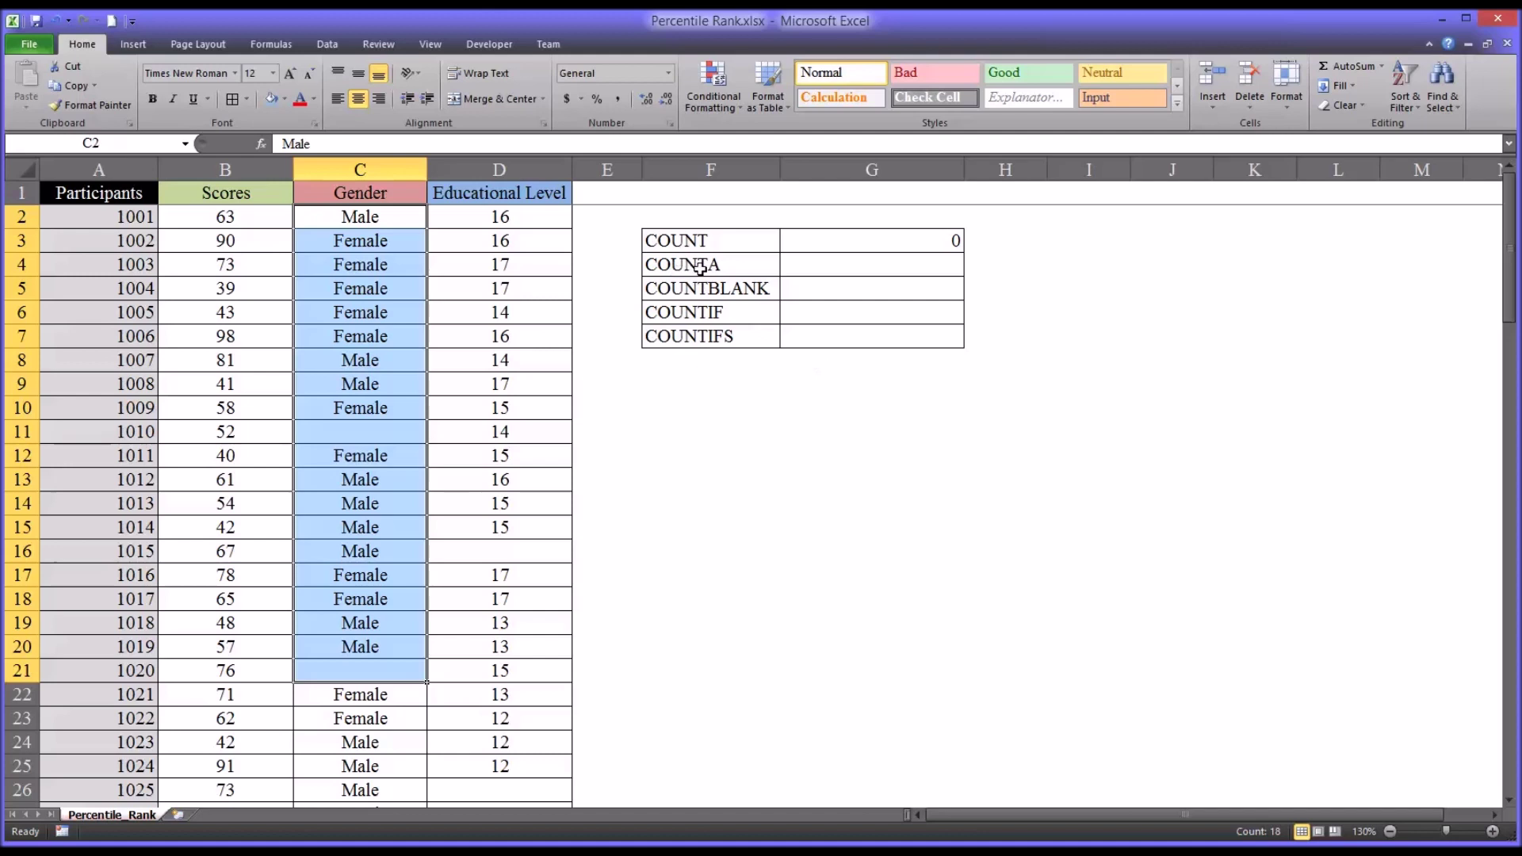
- Make both ends of the G3 range absolute, giving =COUNT($C$2:$C$21)
{"action": "left_click", "coordinate": [874, 241]}
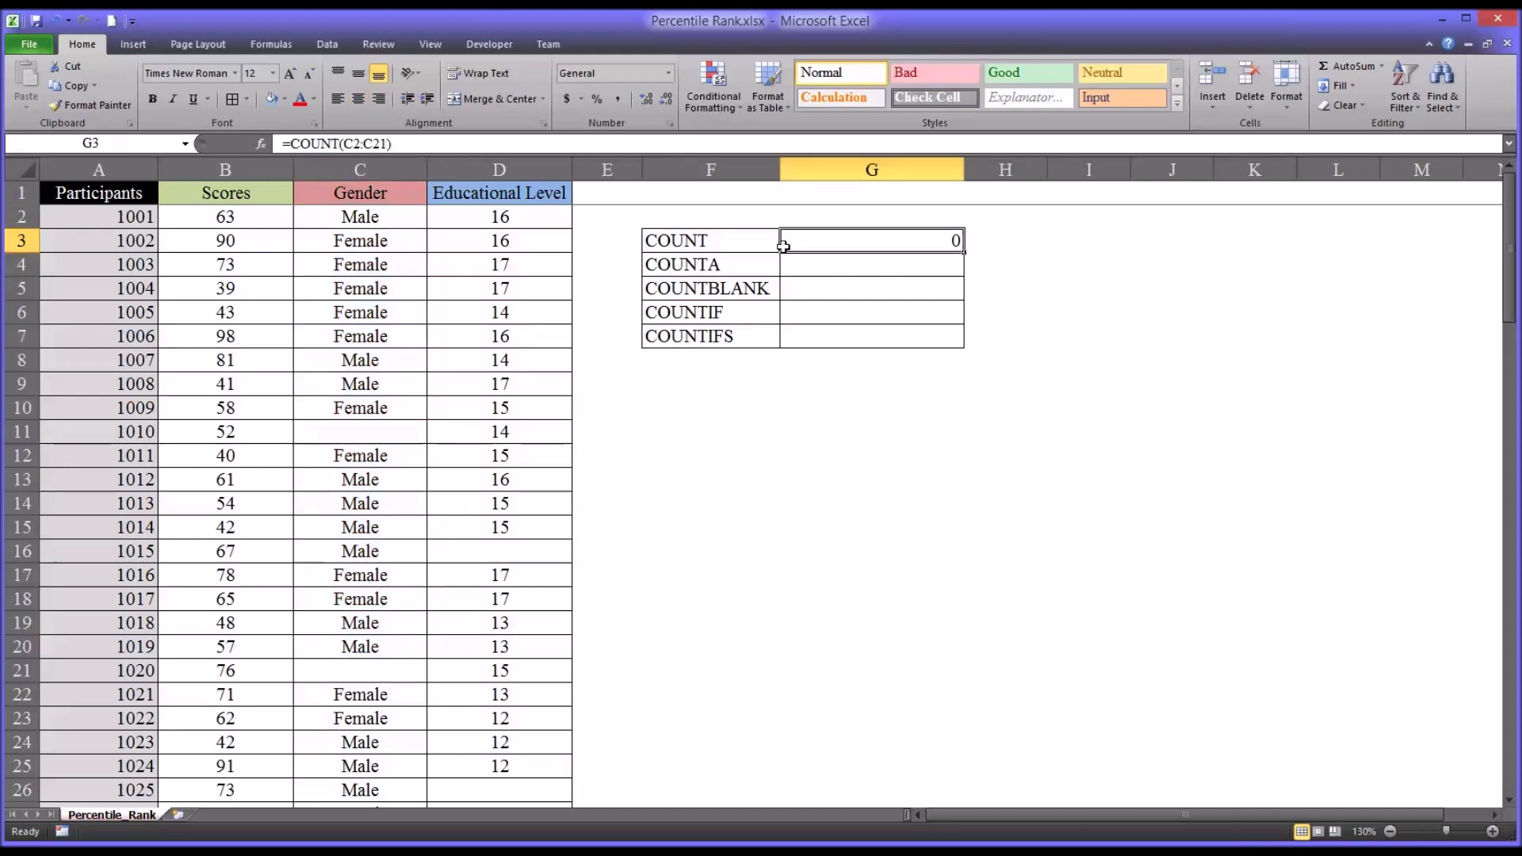
{"action": "left_click", "coordinate": [360, 144]}
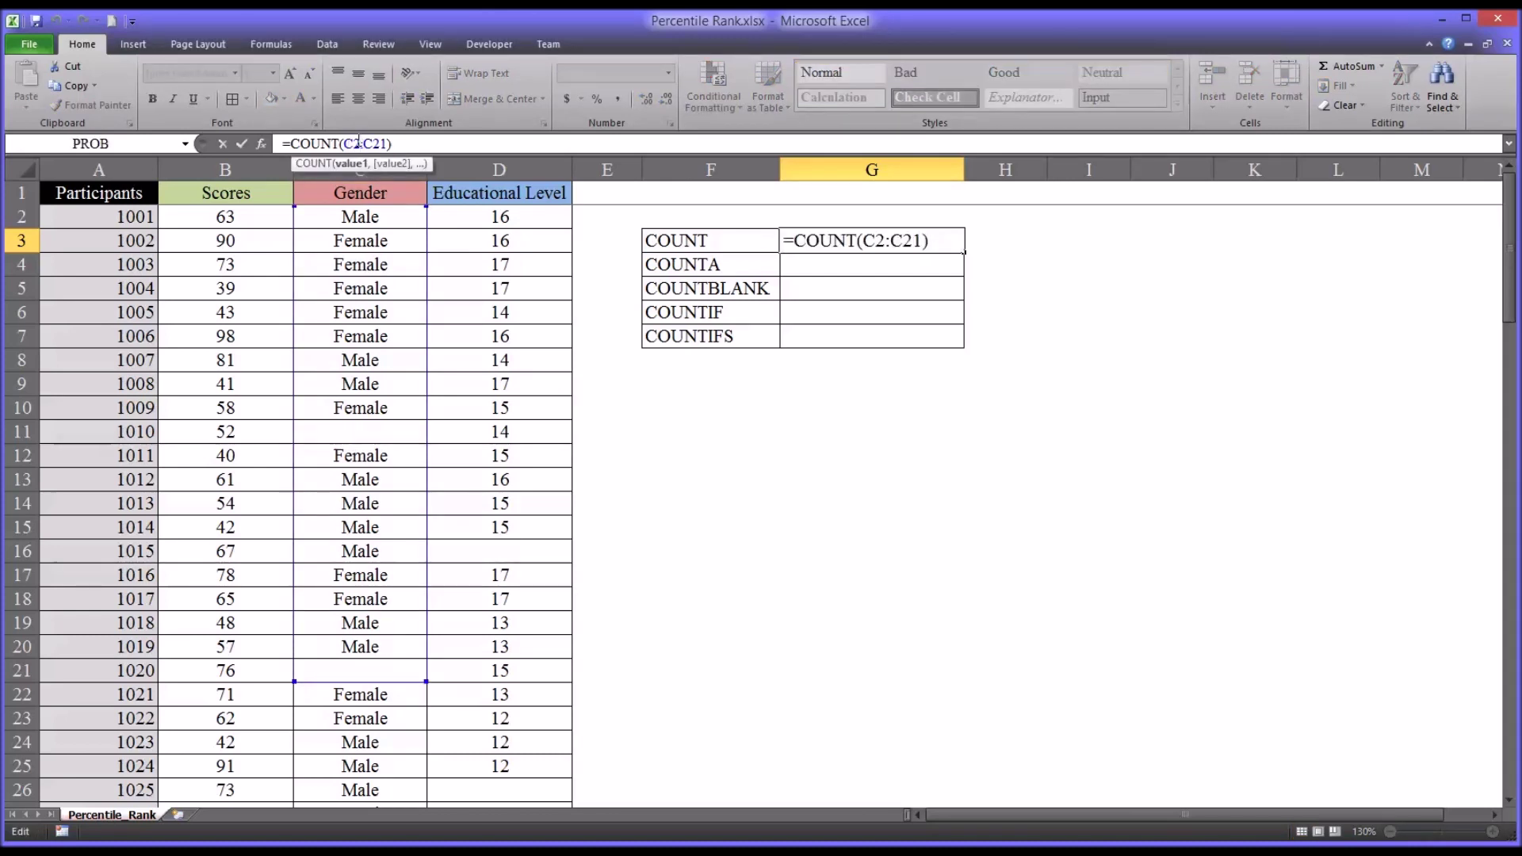
{"action": "key", "text": "F4"}
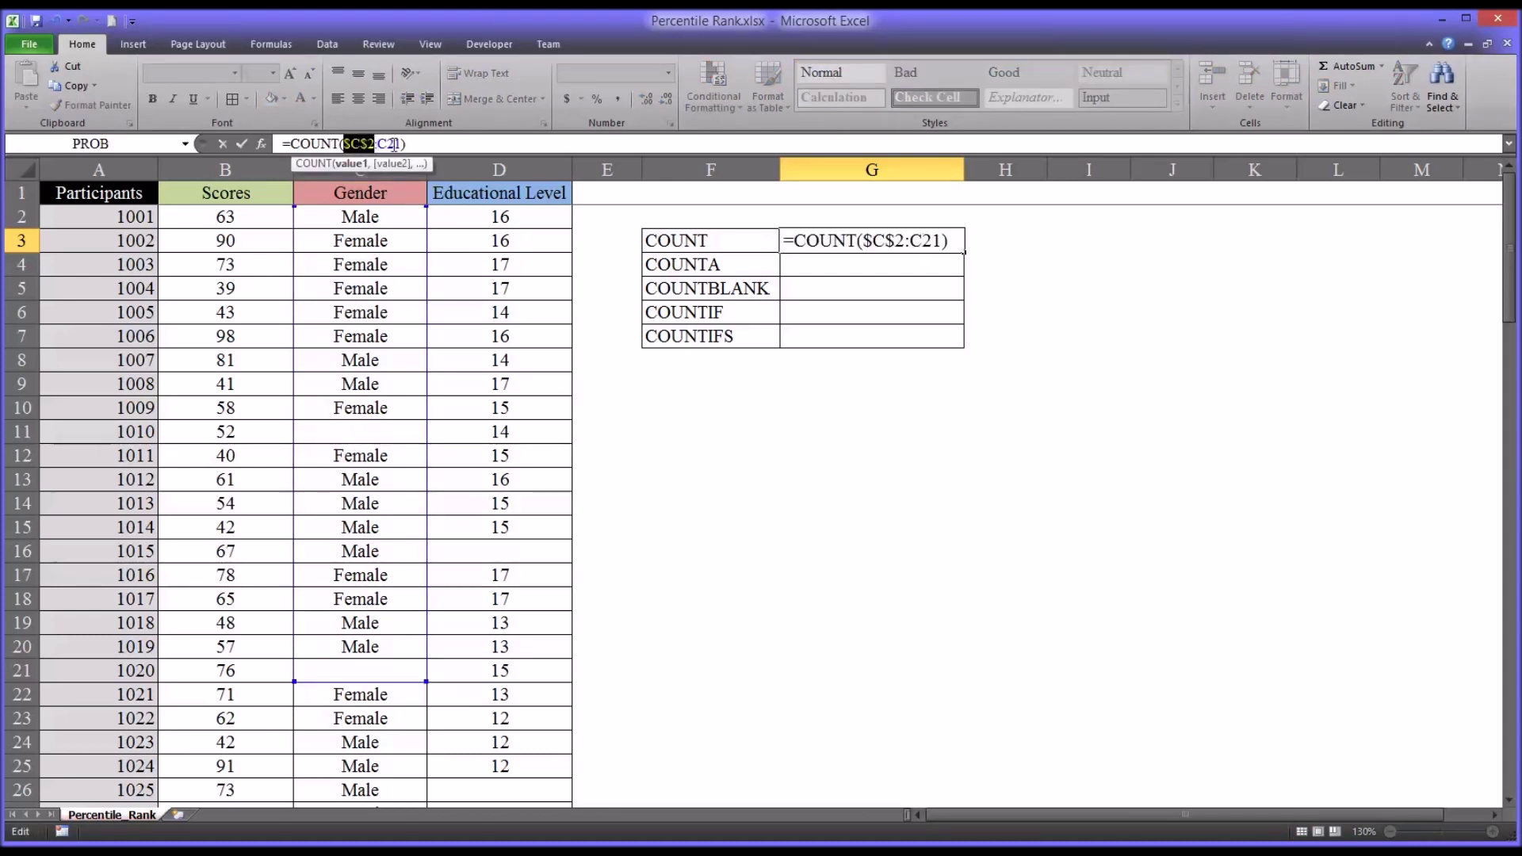
{"action": "left_click", "coordinate": [394, 144]}
{"action": "key", "text": "F4"}
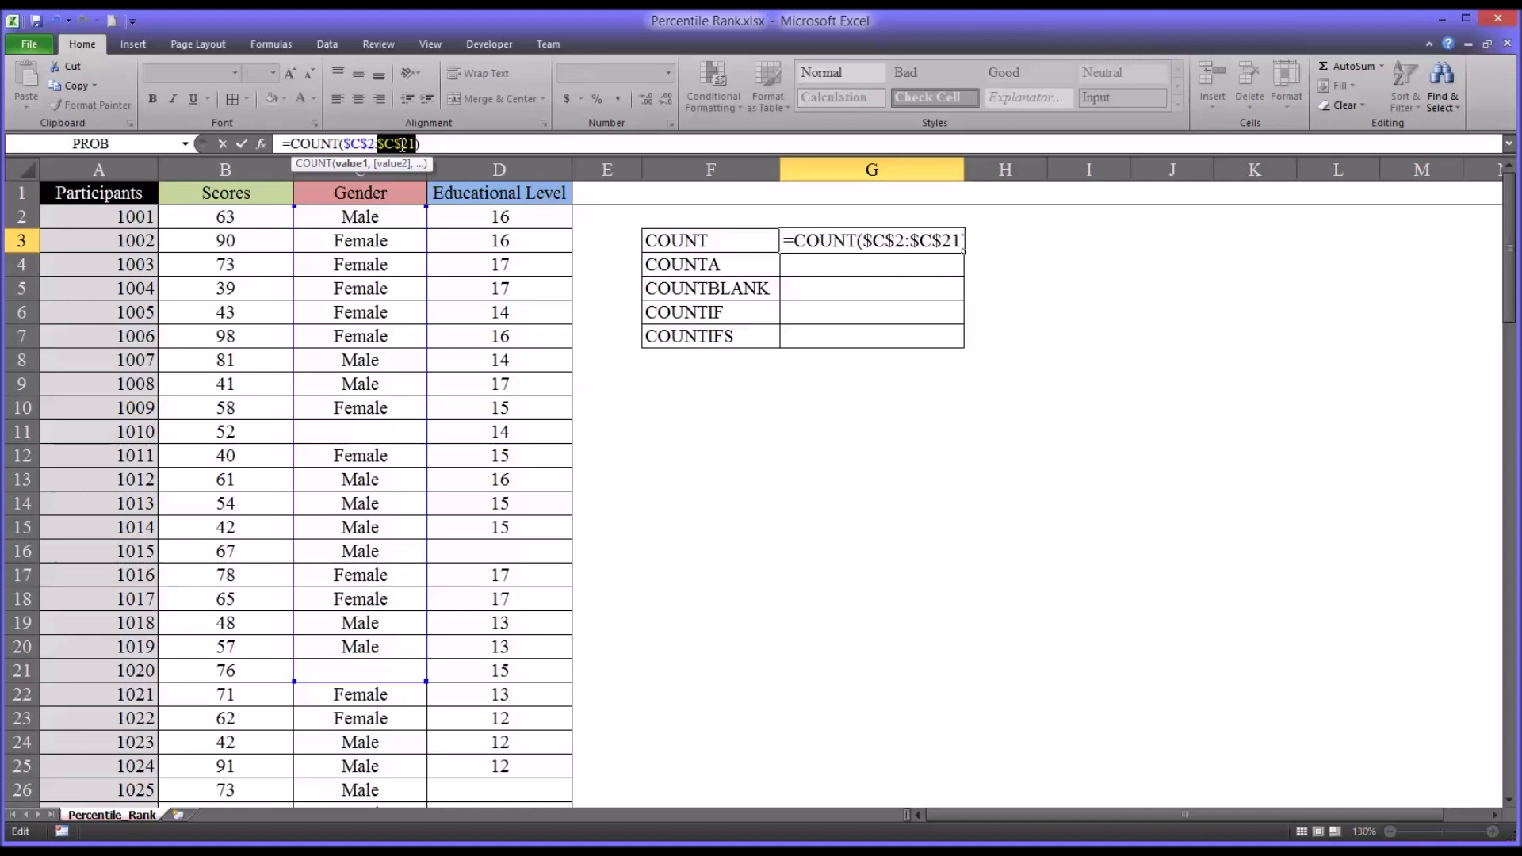
{"action": "key", "text": "Return"}
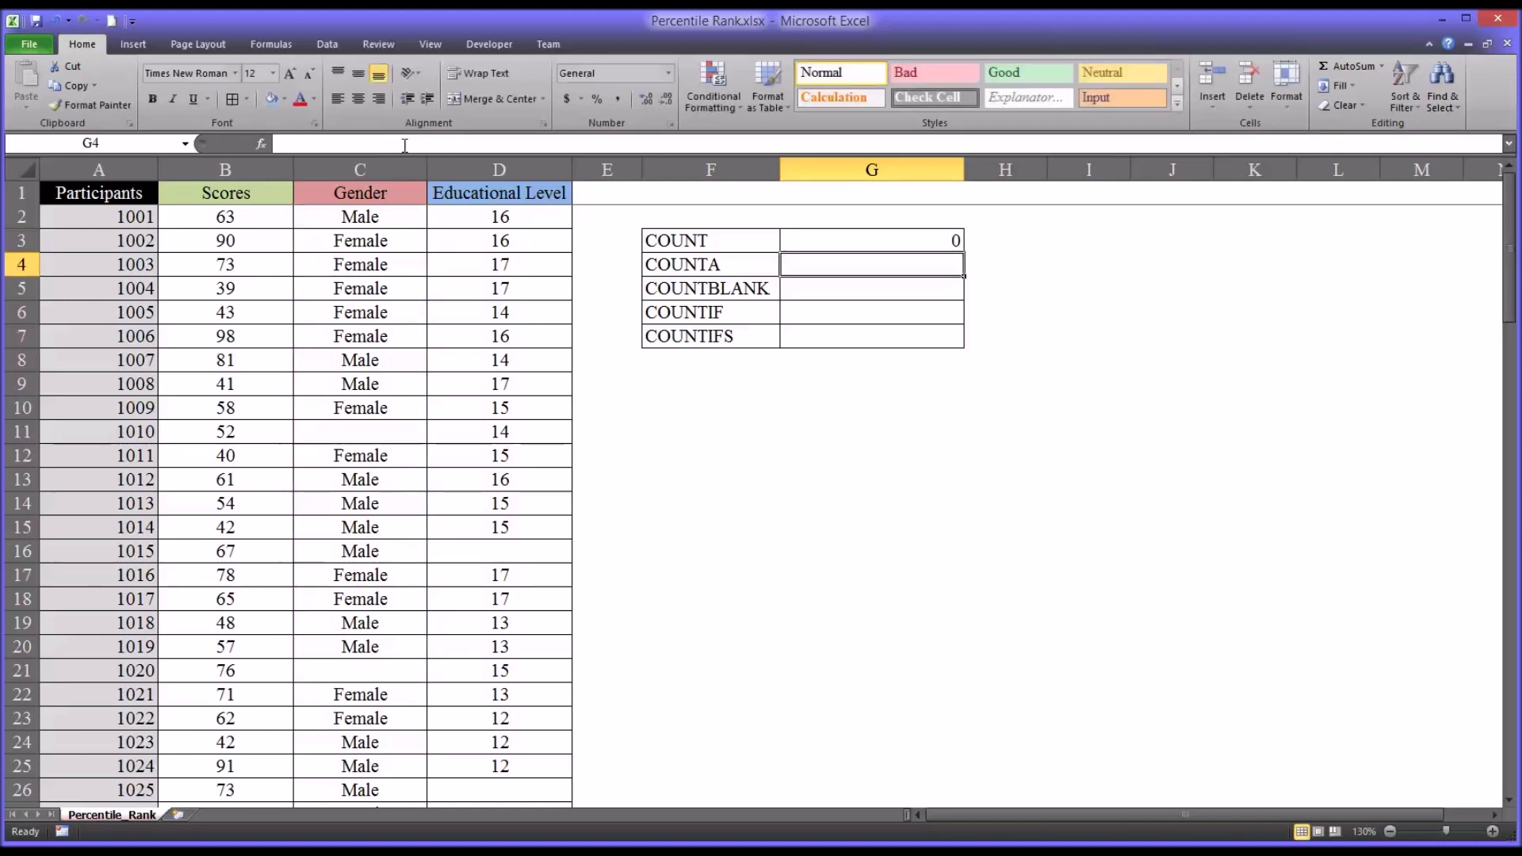
{"action": "key", "text": "Up"}
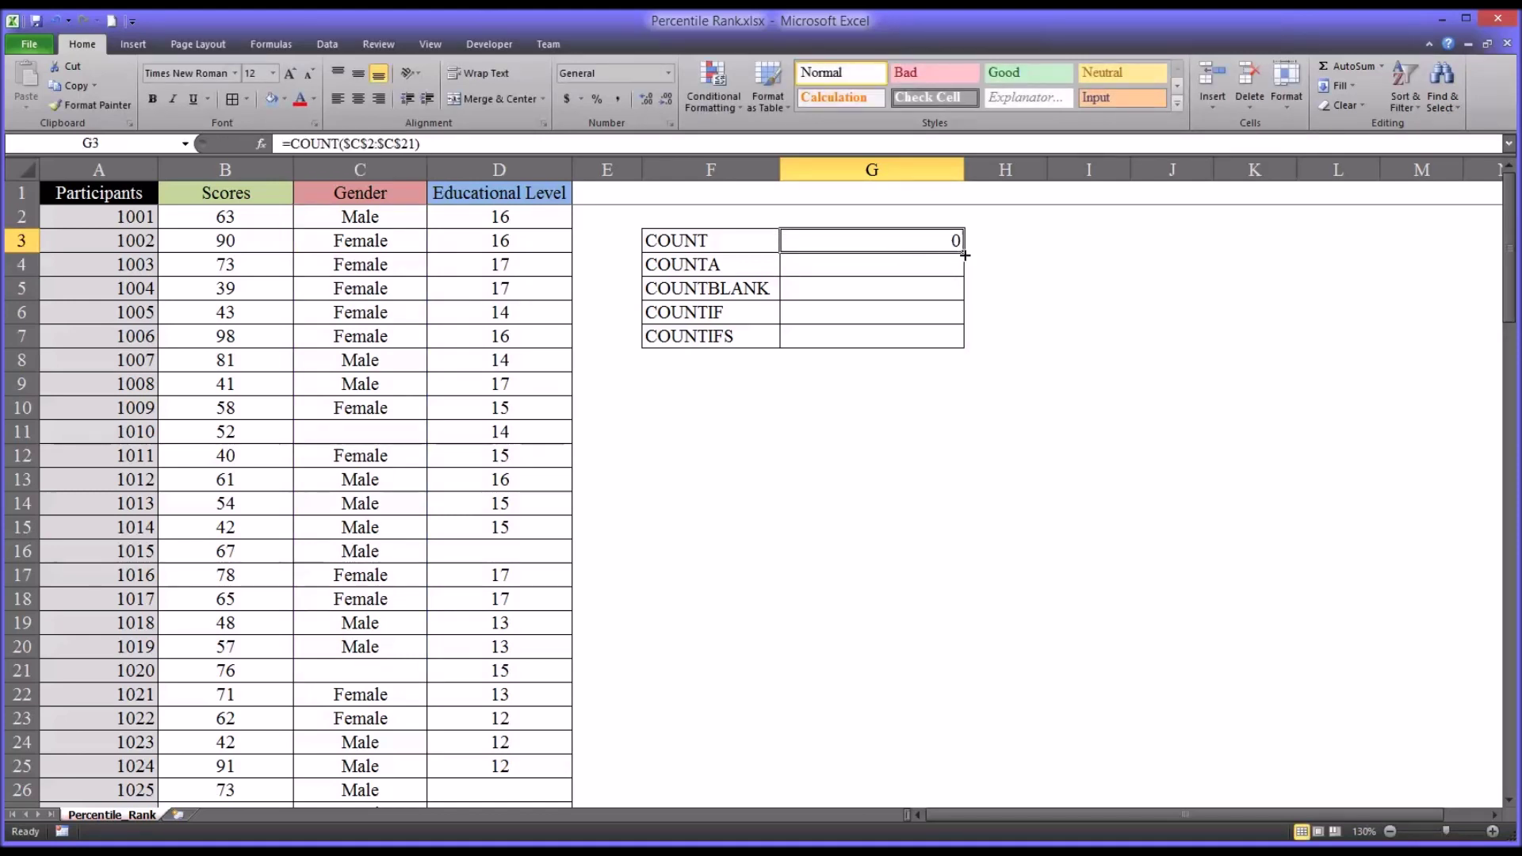
- Copy the formula to G4 and change it to =COUNTA($C$2:$C$21), returning 18
{"action": "left_click_drag", "start_coordinate": [966, 254], "coordinate": [965, 277]}
{"action": "left_click", "coordinate": [911, 267]}
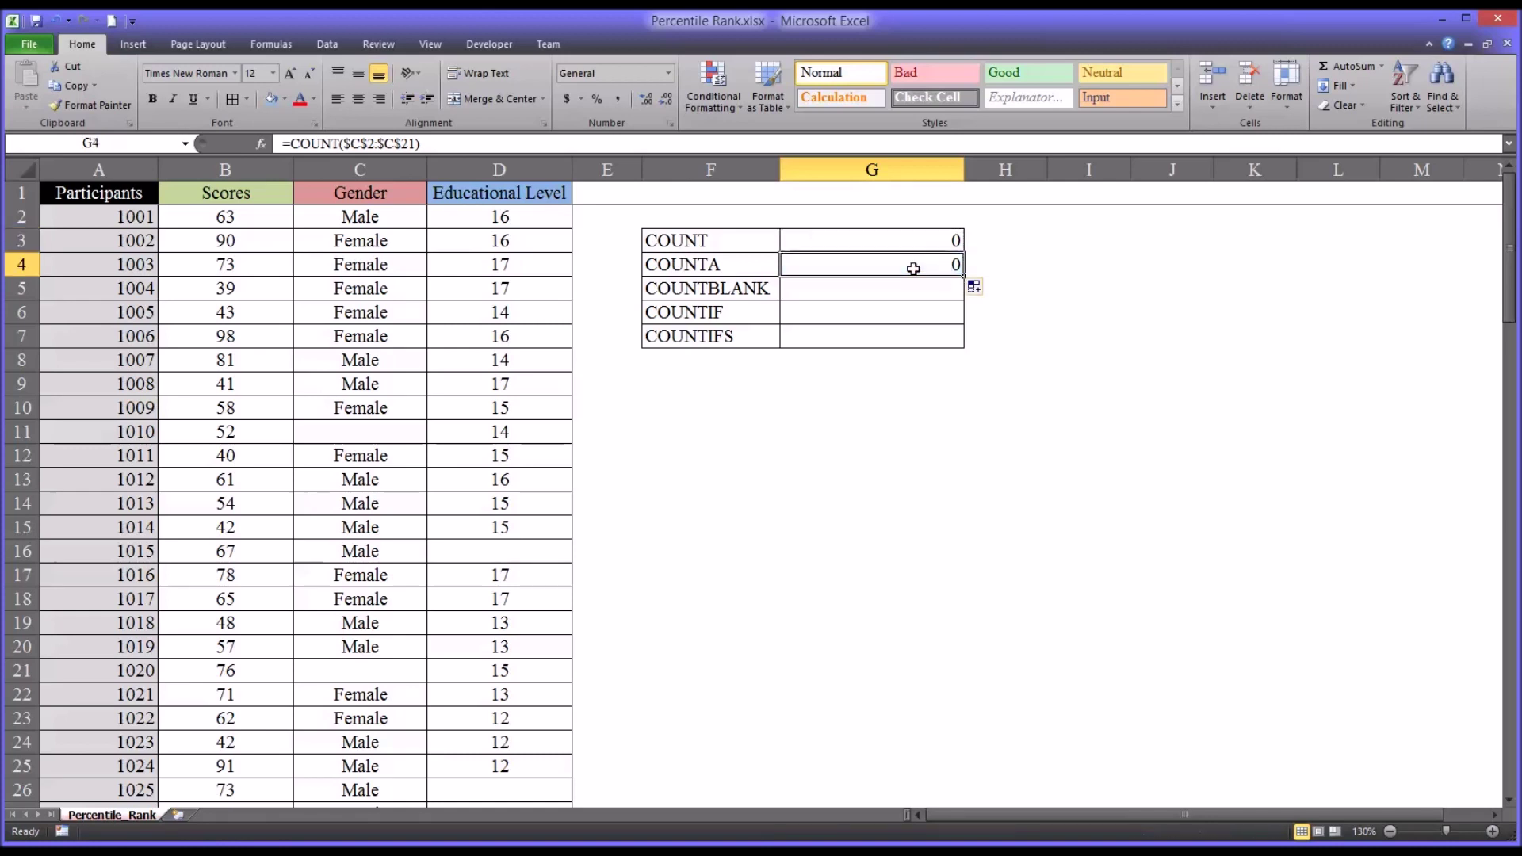
{"action": "left_click", "coordinate": [342, 144]}
{"action": "type", "text": "A"}
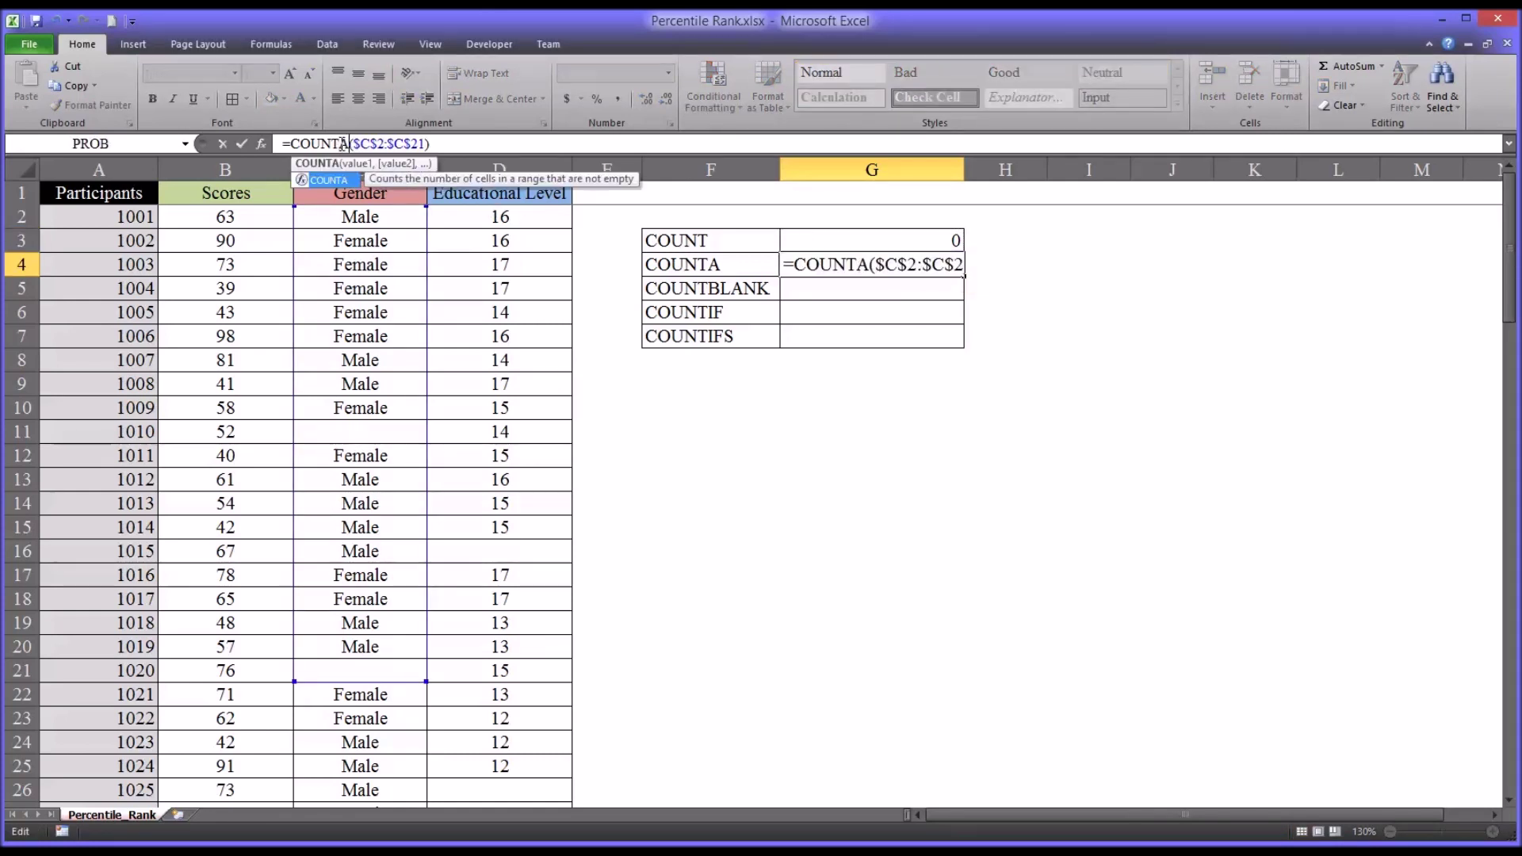
{"action": "key", "text": "Return"}
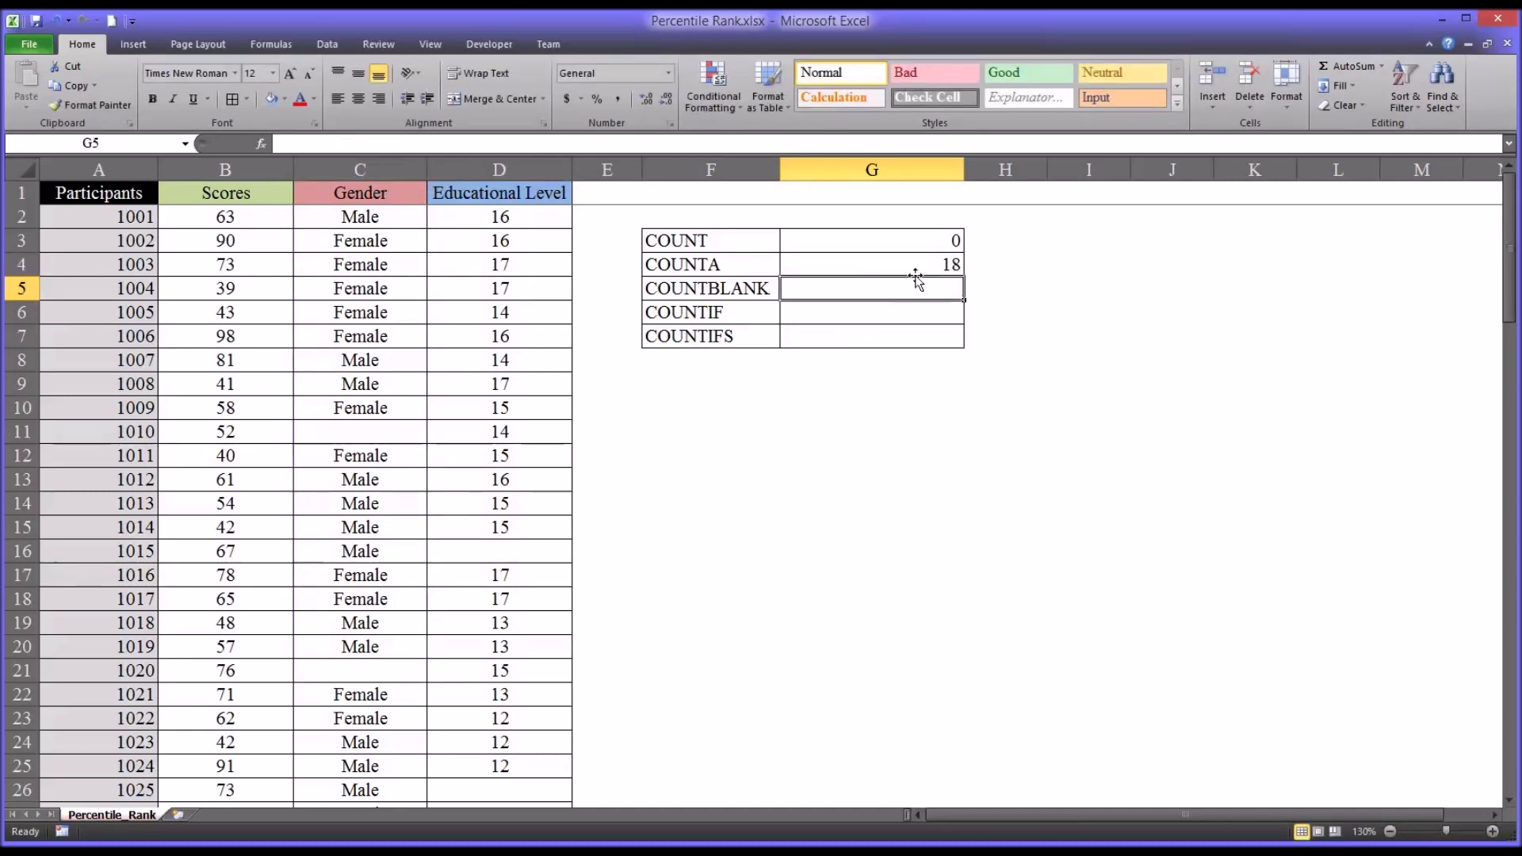
{"action": "left_click", "coordinate": [802, 270]}
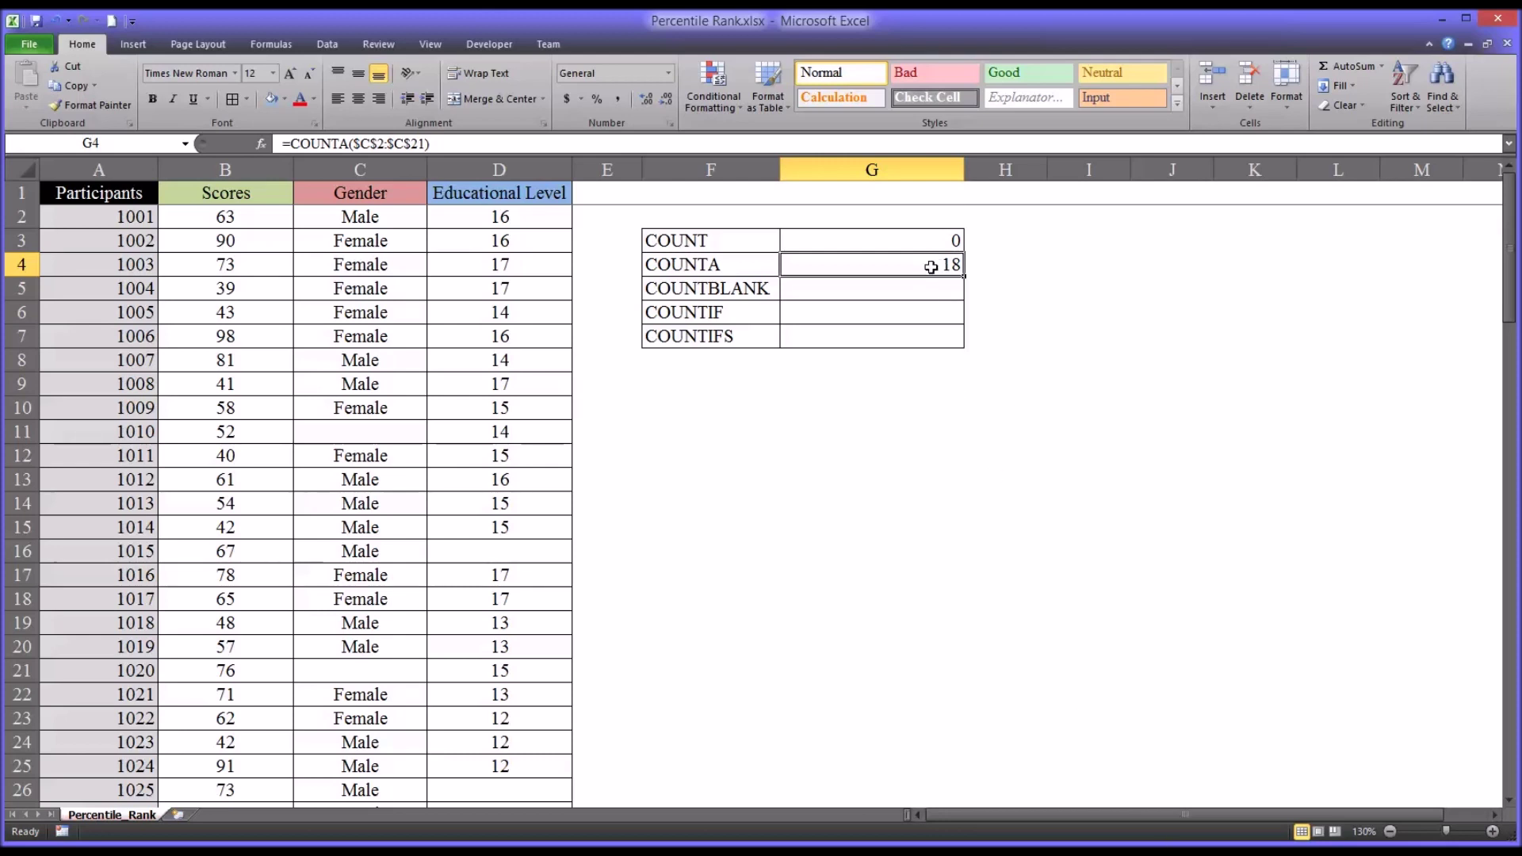
- Show the empty Gender cells C11 and C21 that explain the count of 18
{"action": "left_click", "coordinate": [381, 432]}
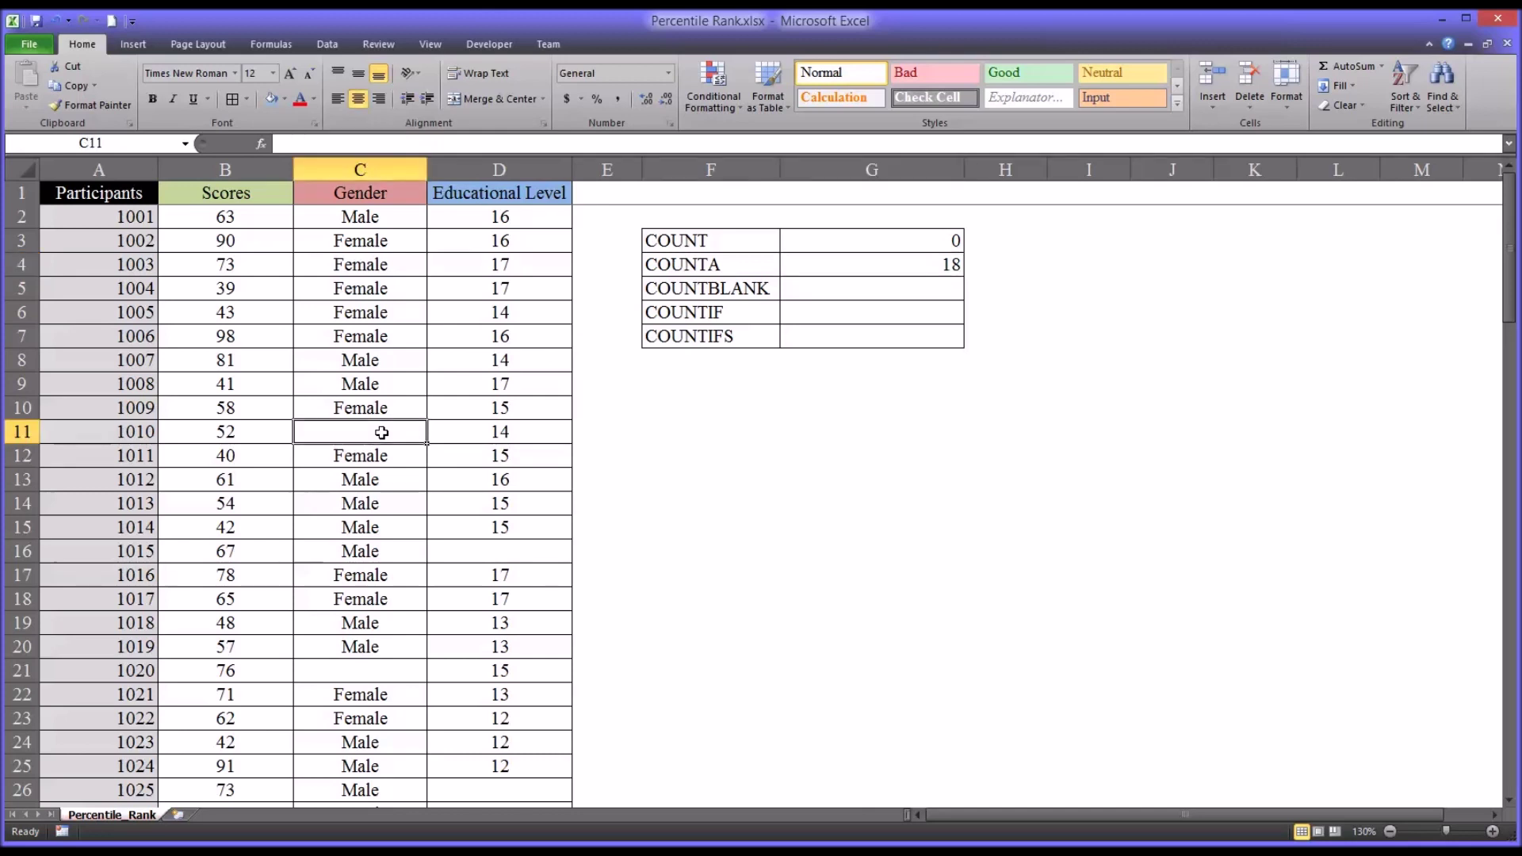
{"action": "left_click", "coordinate": [344, 668]}
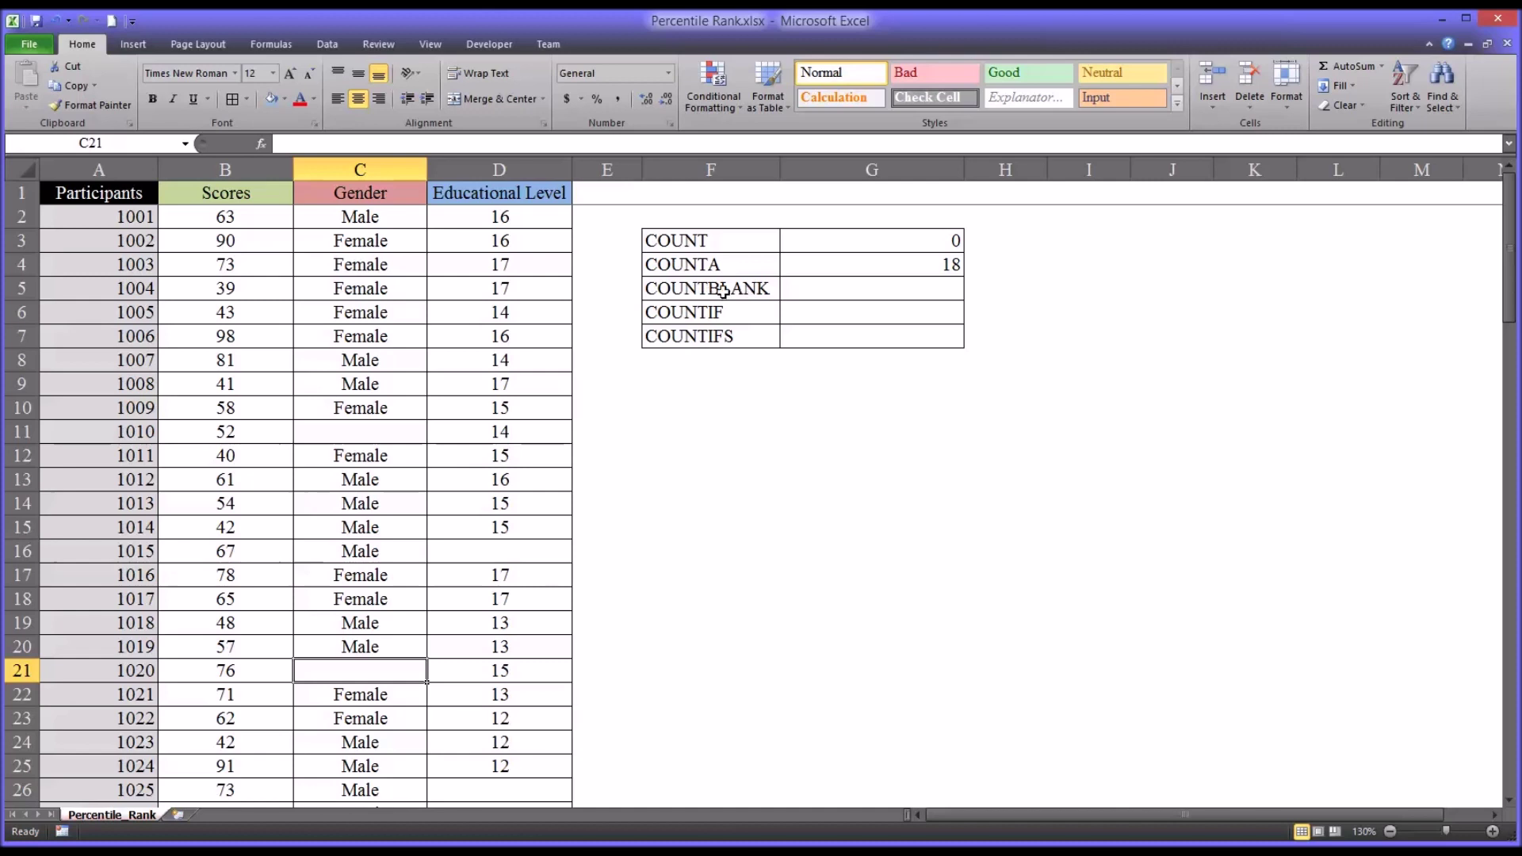
{"action": "left_click", "coordinate": [891, 267]}
- Copy the formula to G5 and change it to =COUNTBLANK($C$2:$C$21), returning 2
{"action": "left_click_drag", "start_coordinate": [965, 279], "coordinate": [963, 293]}
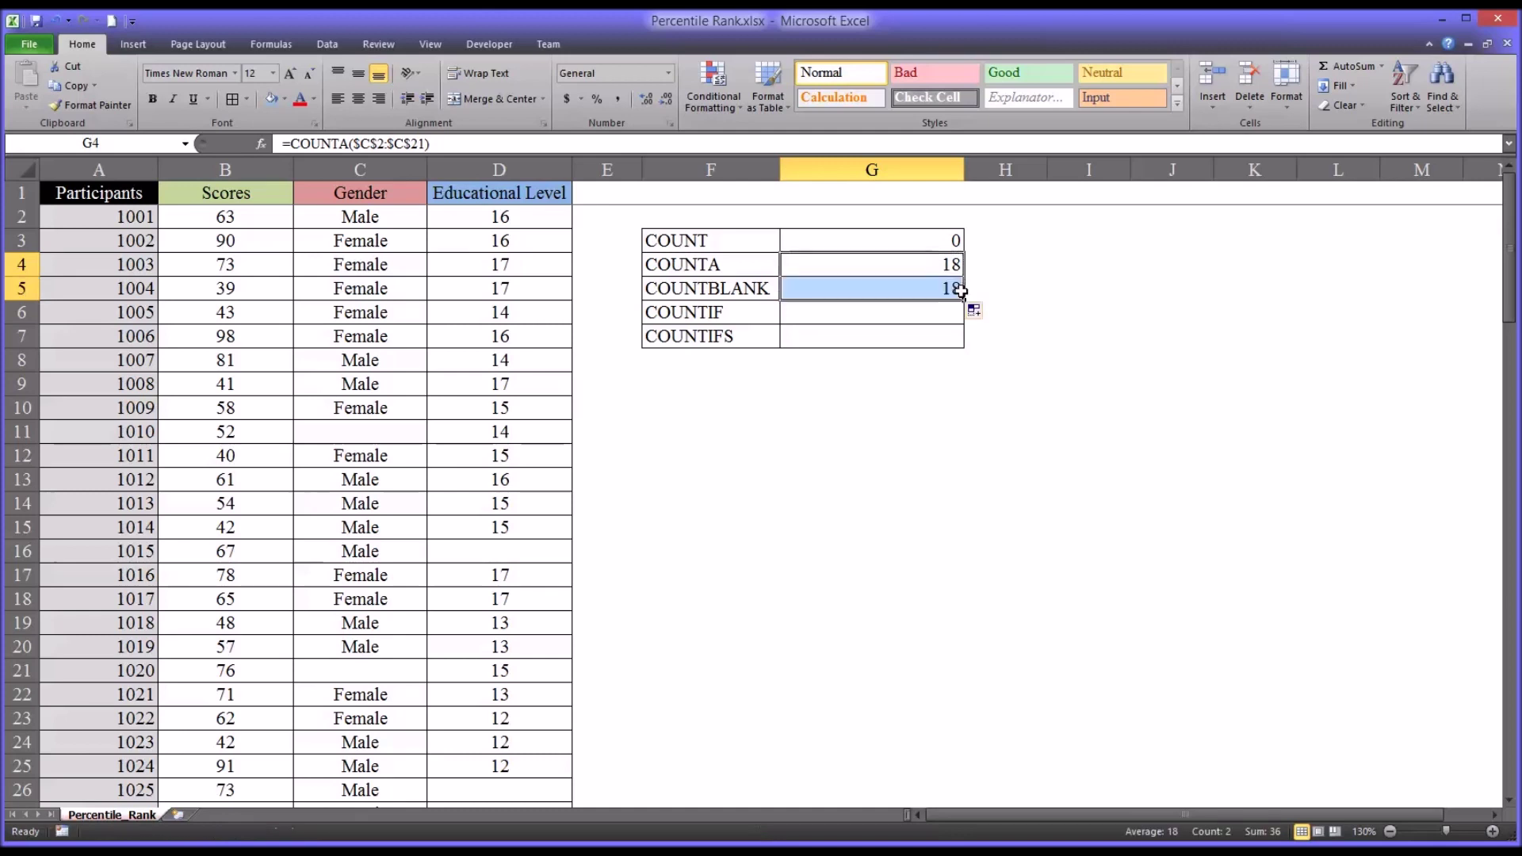
{"action": "left_click", "coordinate": [937, 294]}
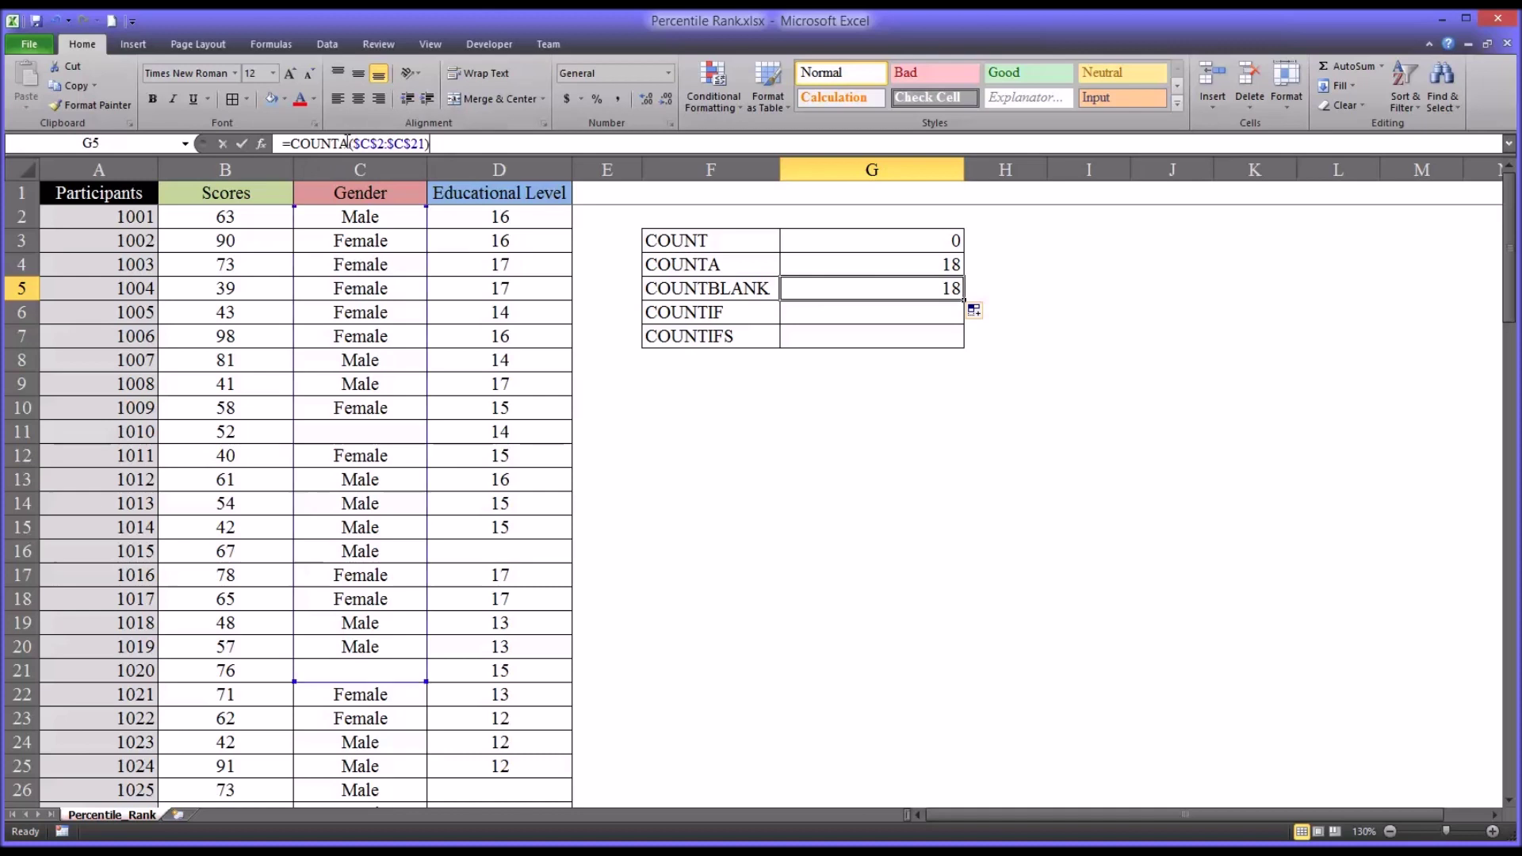
{"action": "left_click_drag", "start_coordinate": [347, 140], "coordinate": [340, 143]}
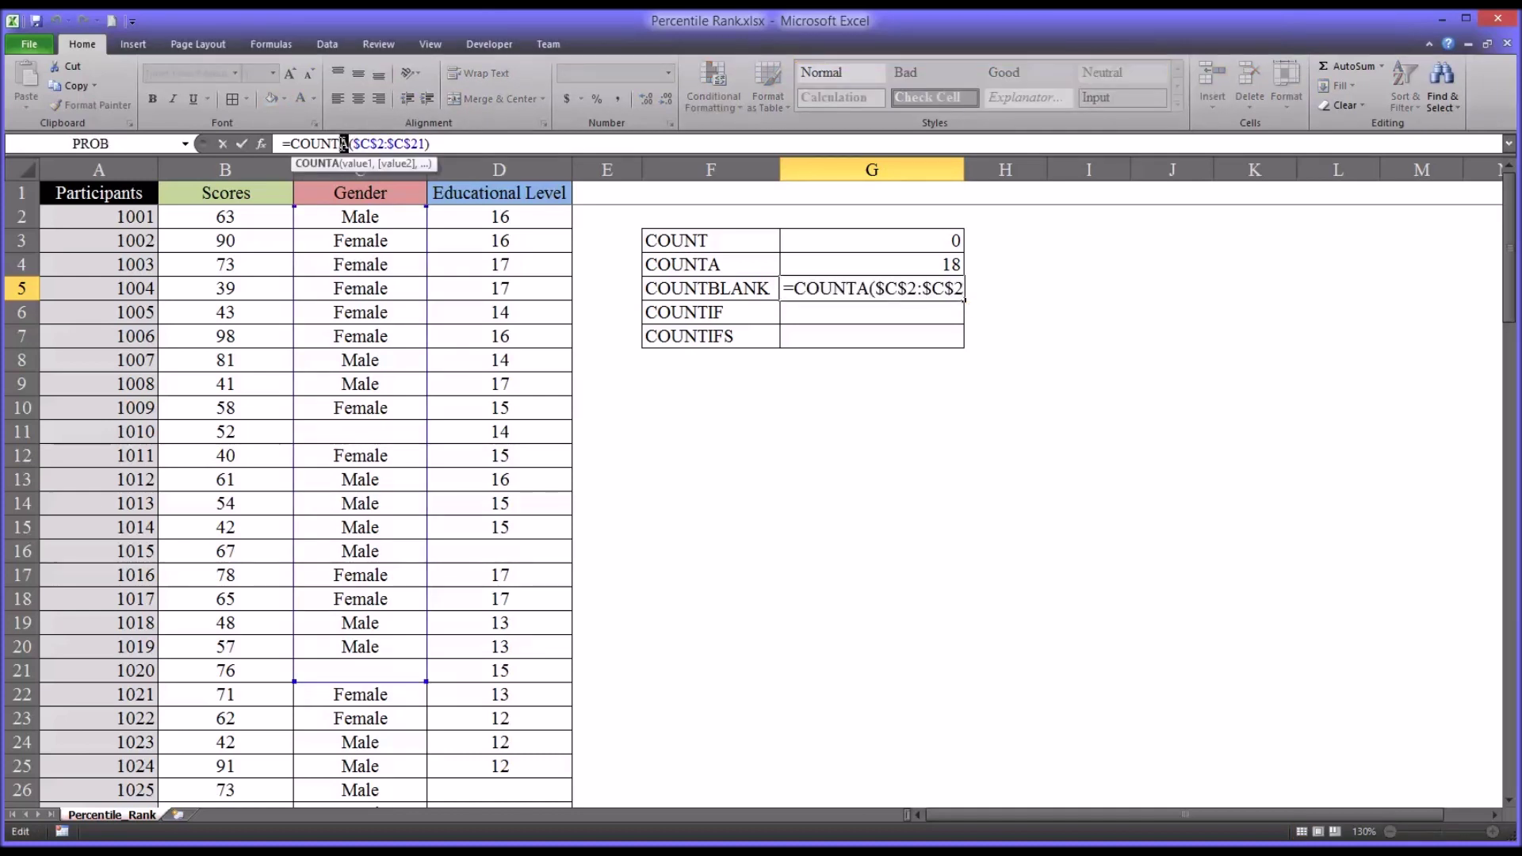
{"action": "type", "text": "blank"}
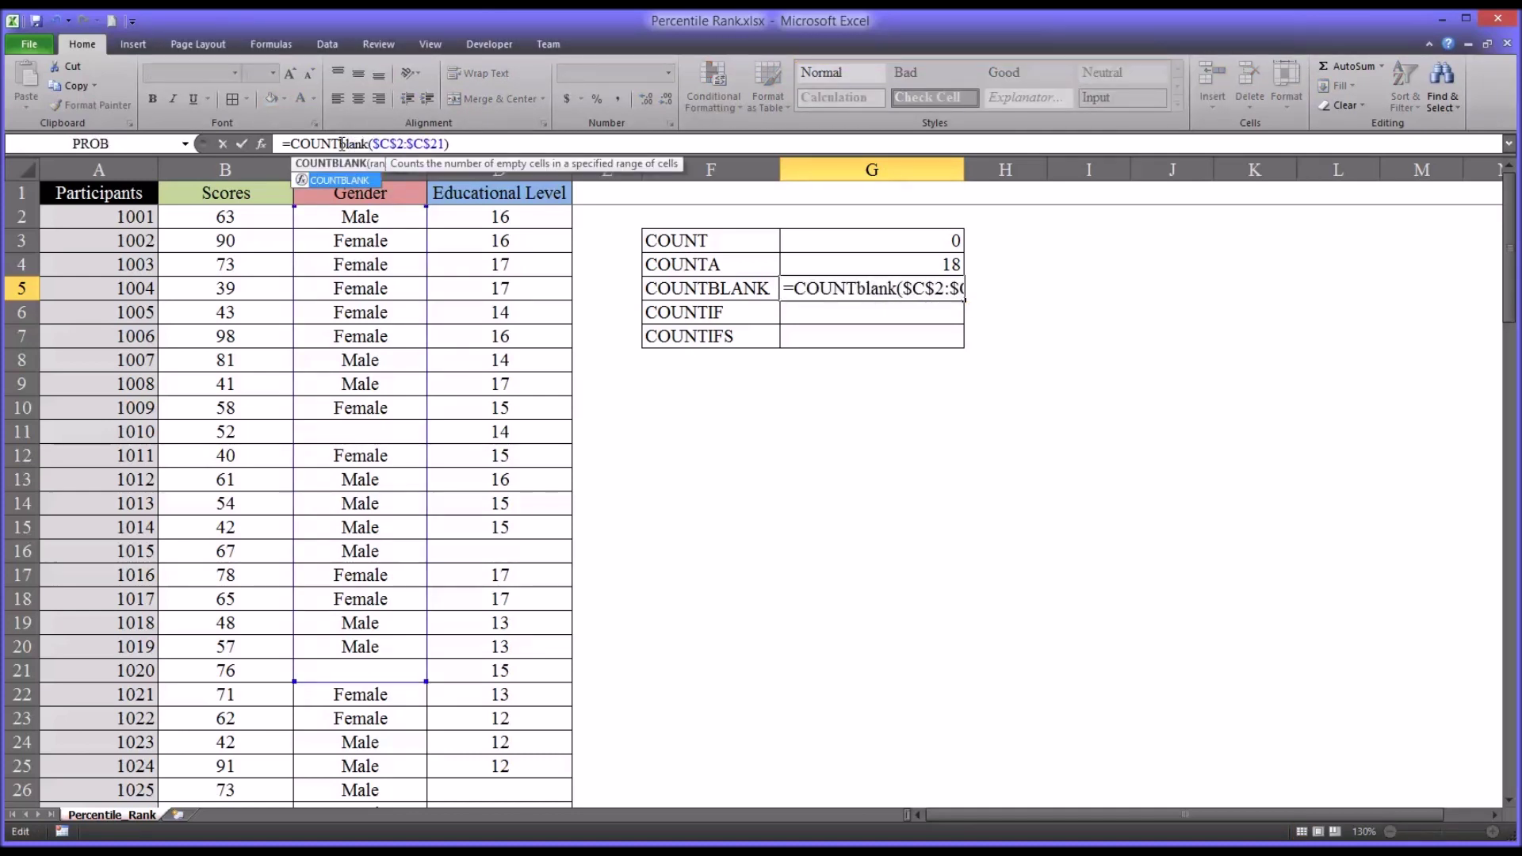
{"action": "key", "text": "Return"}
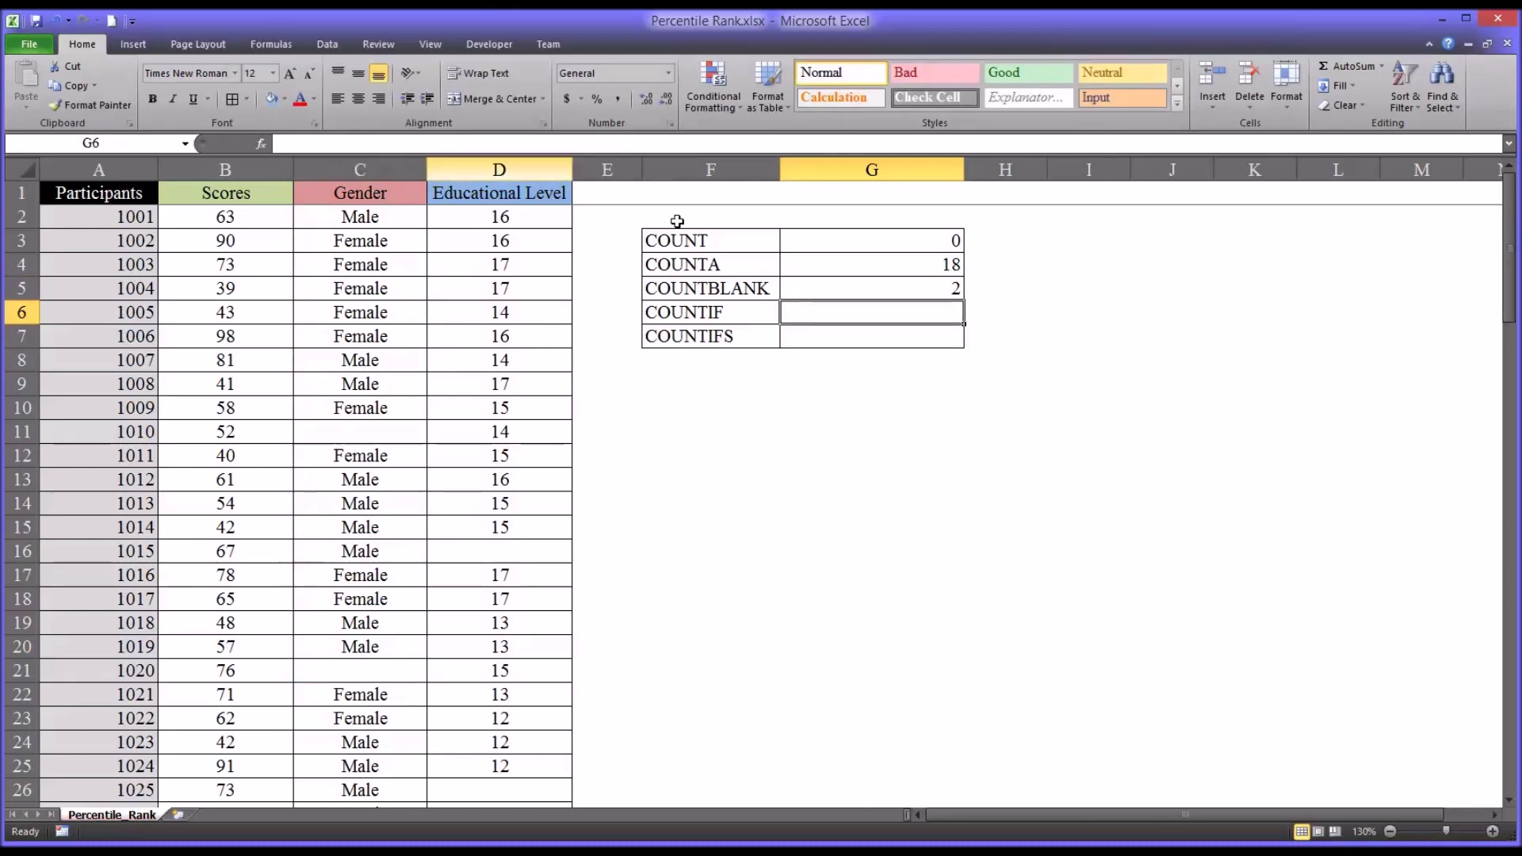
{"action": "left_click", "coordinate": [885, 287]}
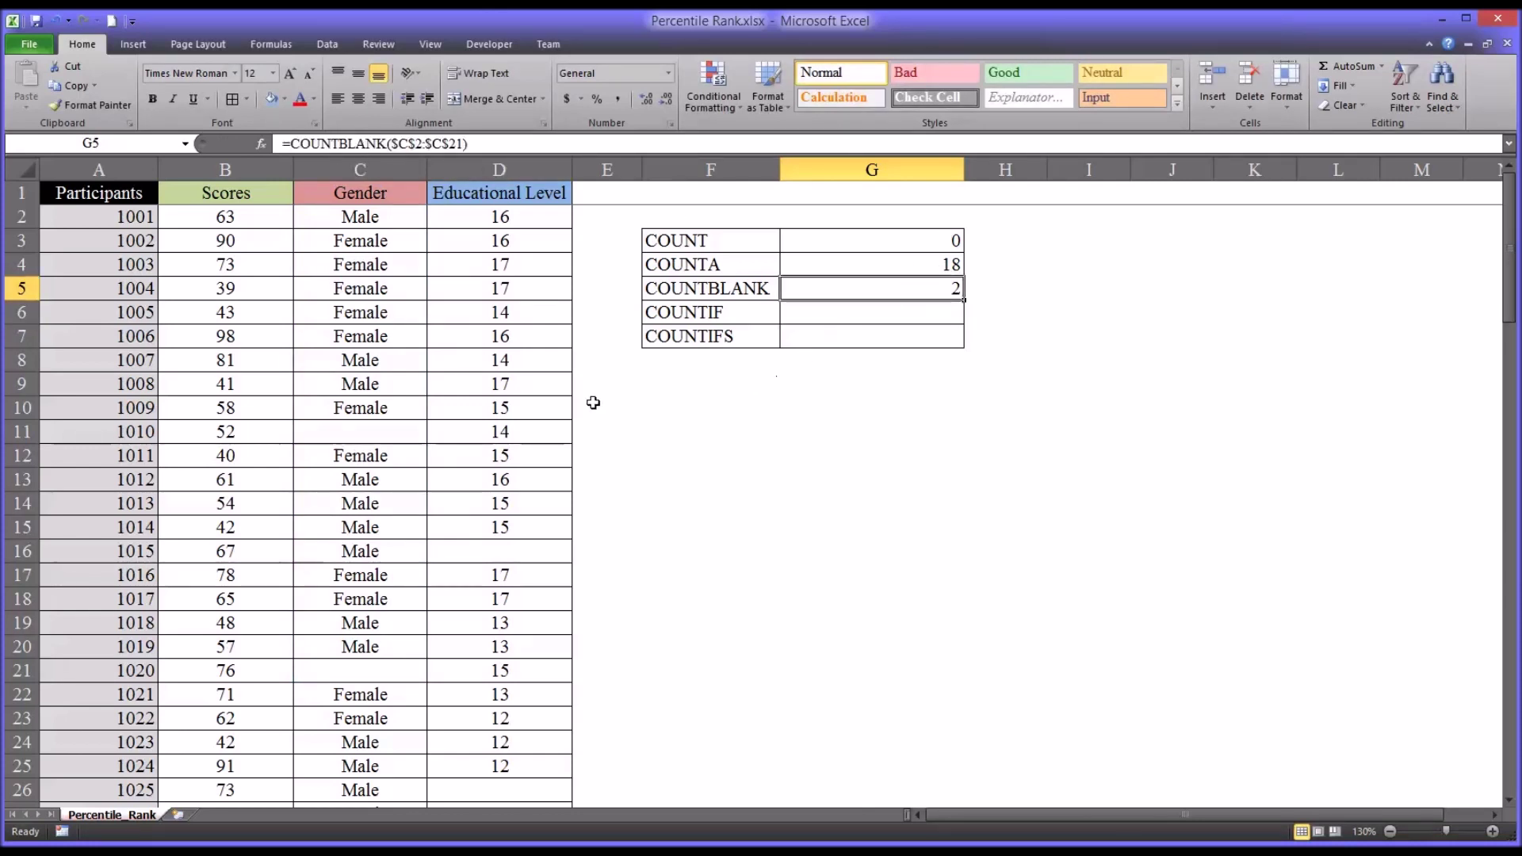
- Show the two empty Gender cells C11 and C21 behind the blank count
{"action": "left_click", "coordinate": [369, 434]}
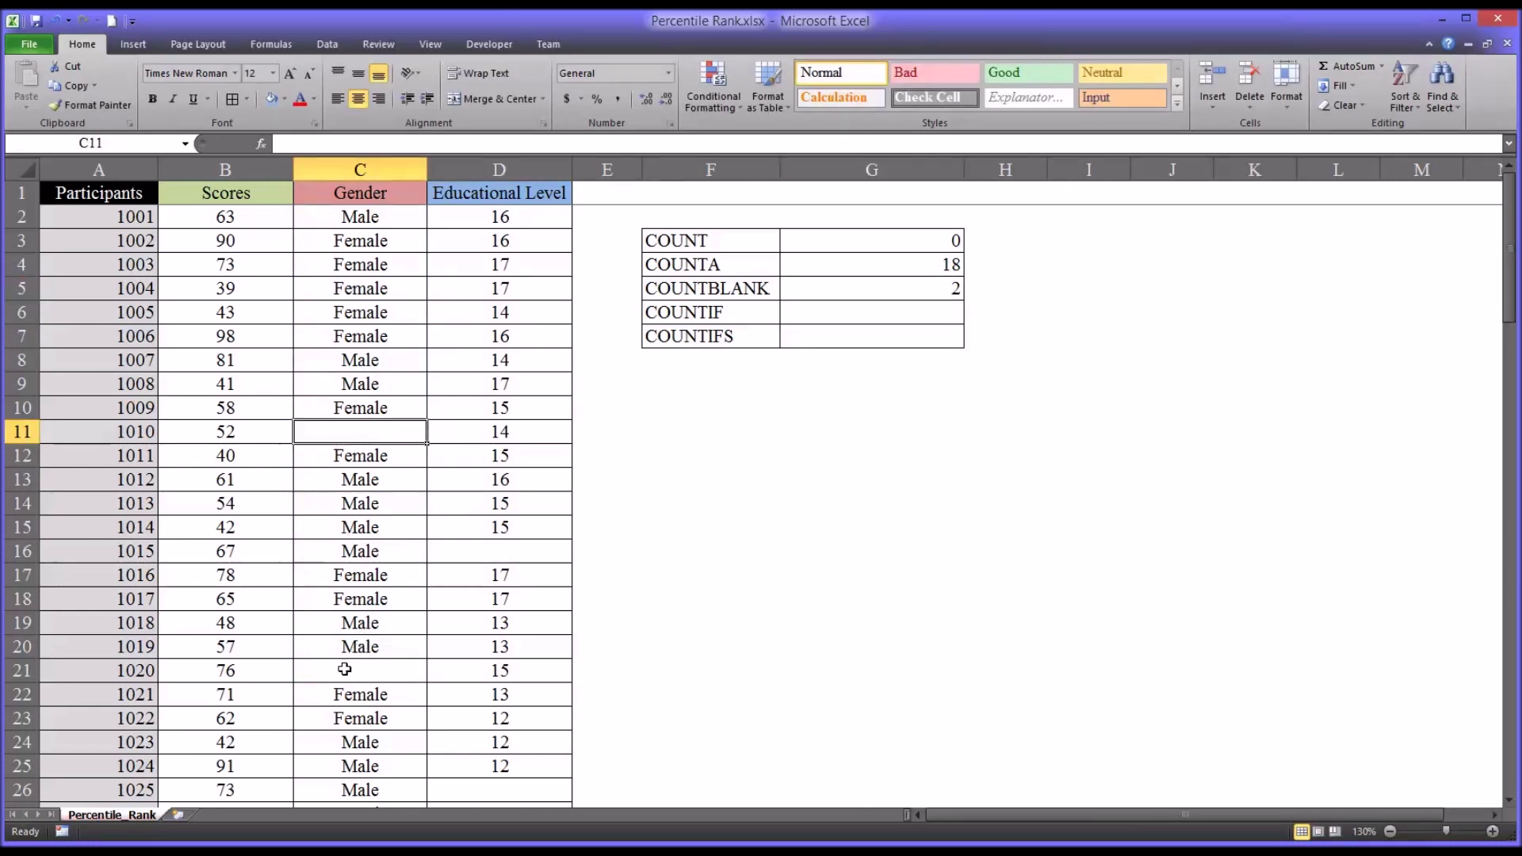
{"action": "left_click", "coordinate": [345, 670]}
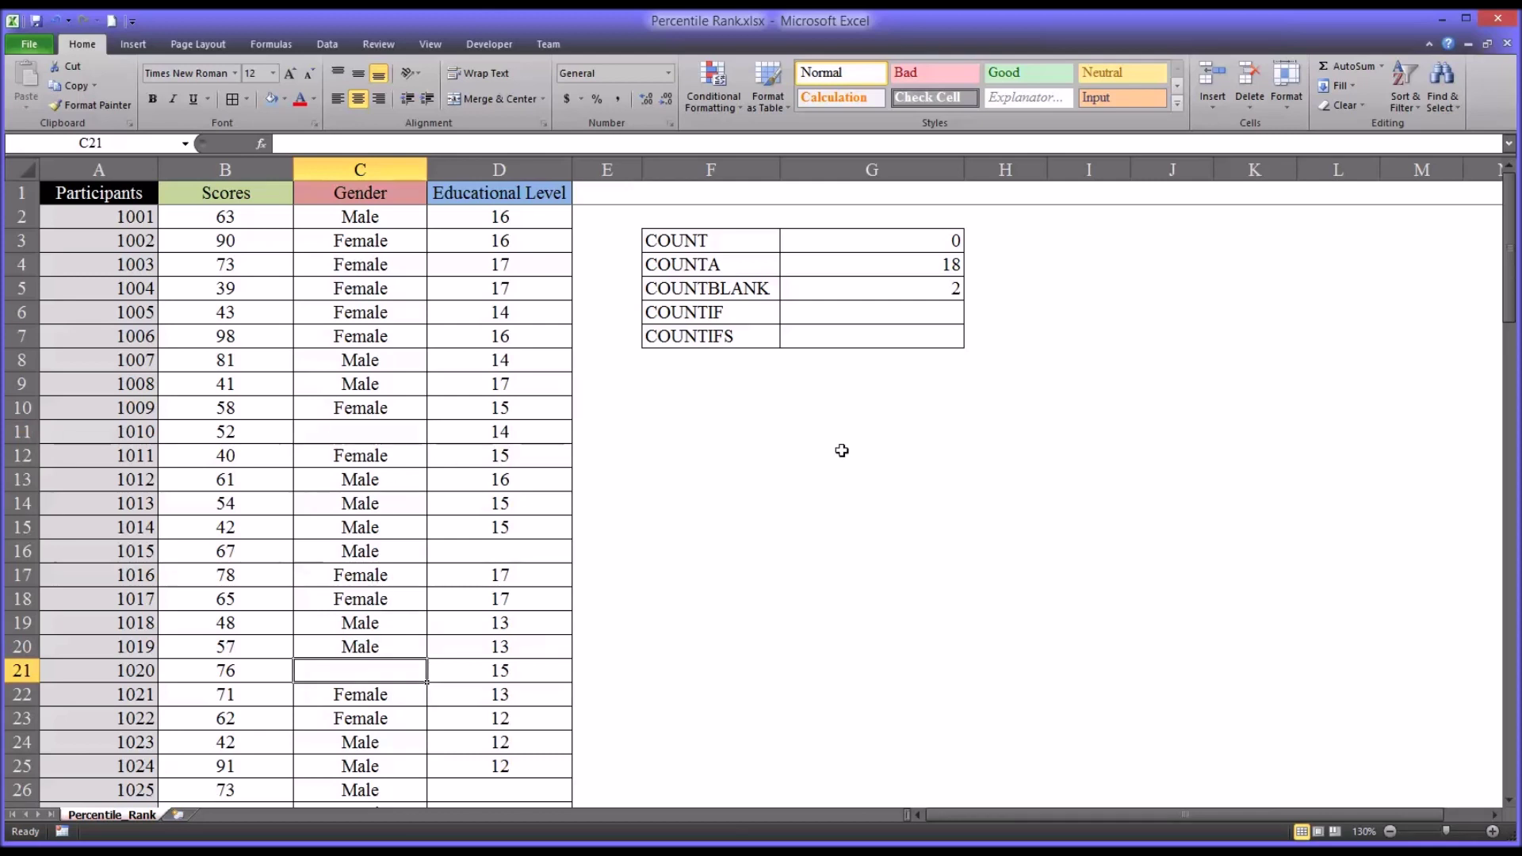
{"action": "left_click", "coordinate": [698, 313]}
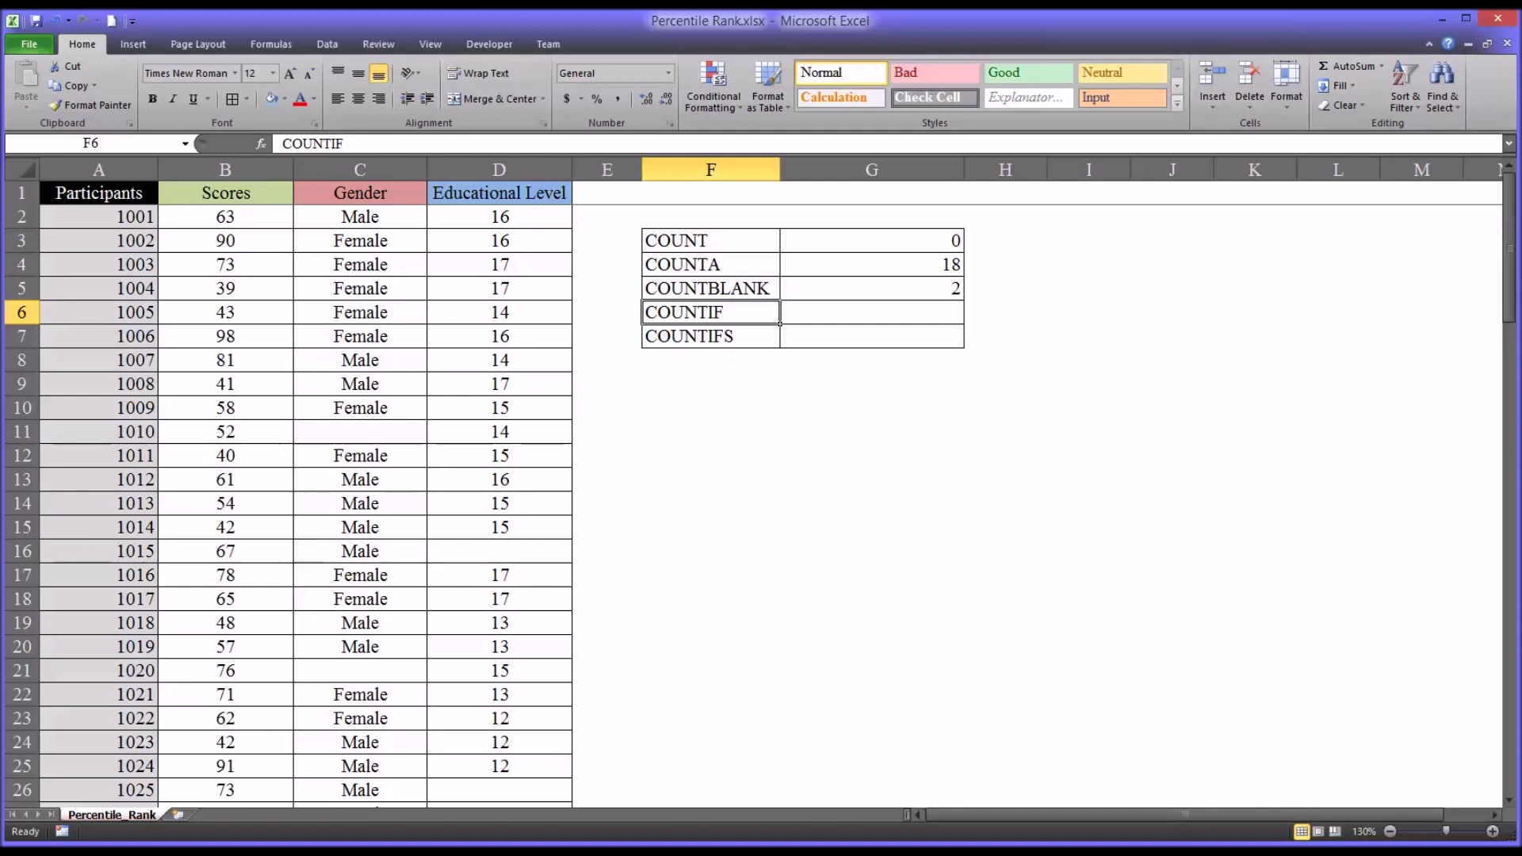
{"action": "left_click", "coordinate": [687, 342]}
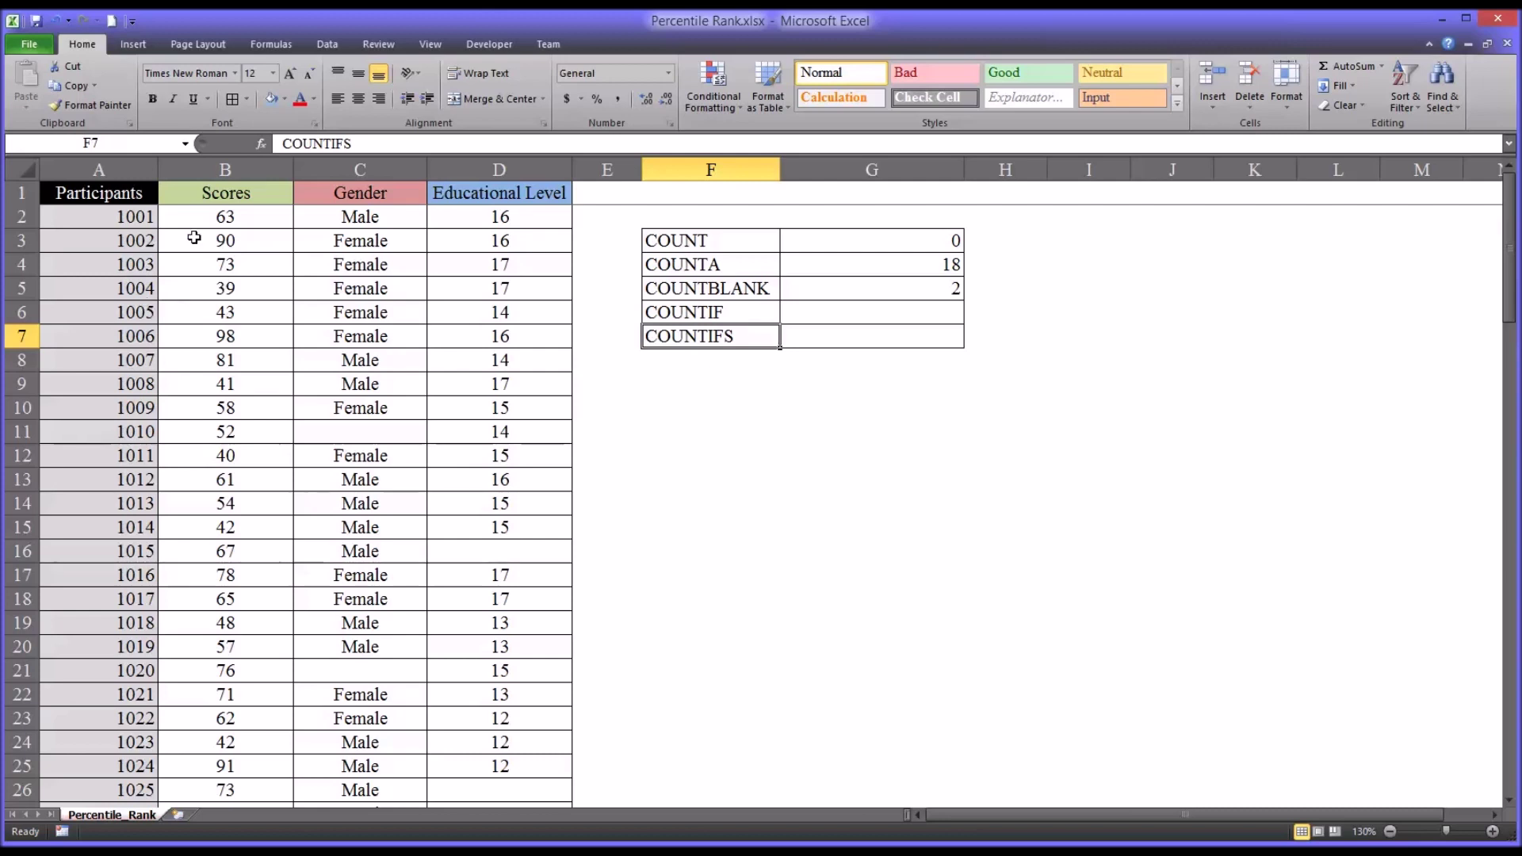
{"action": "left_click", "coordinate": [793, 312]}
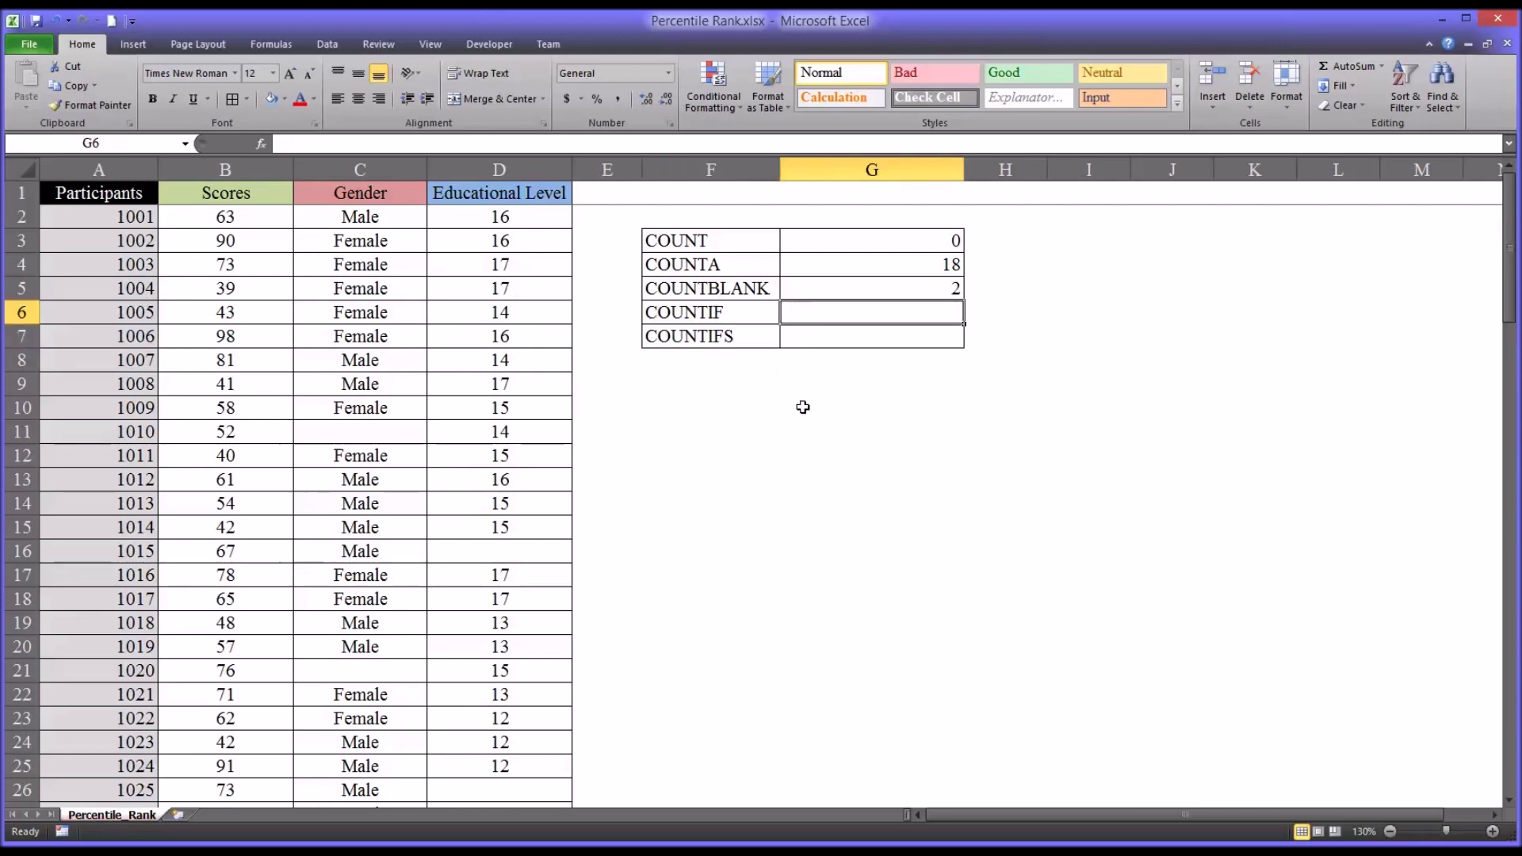
- Enter =COUNTIF(B2:B21,">50") in G6, counting 14 scores above 50
{"action": "type", "text": "=cou"}
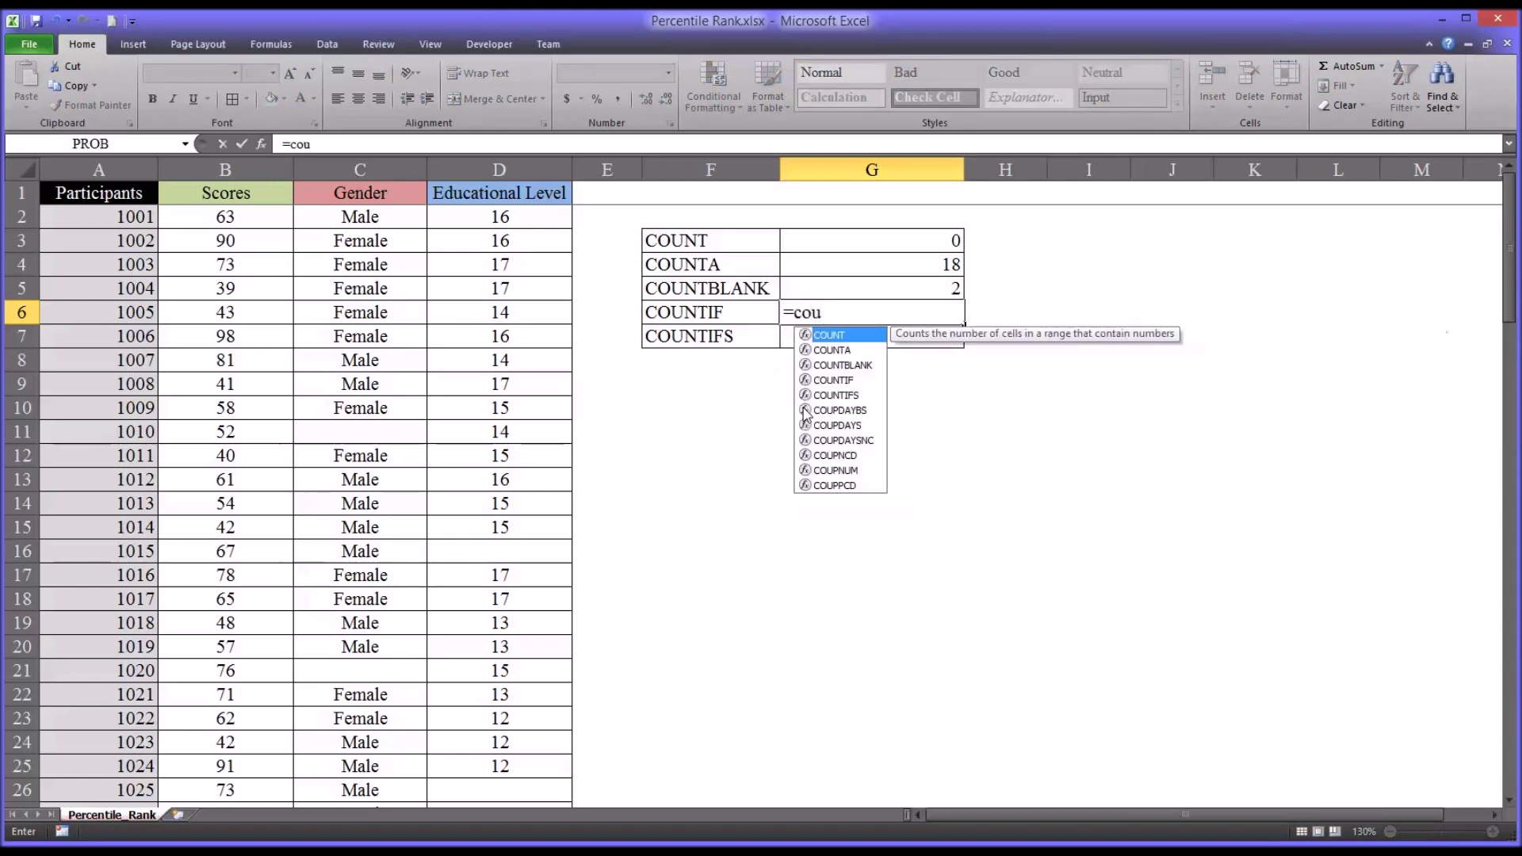
{"action": "type", "text": "ntif"}
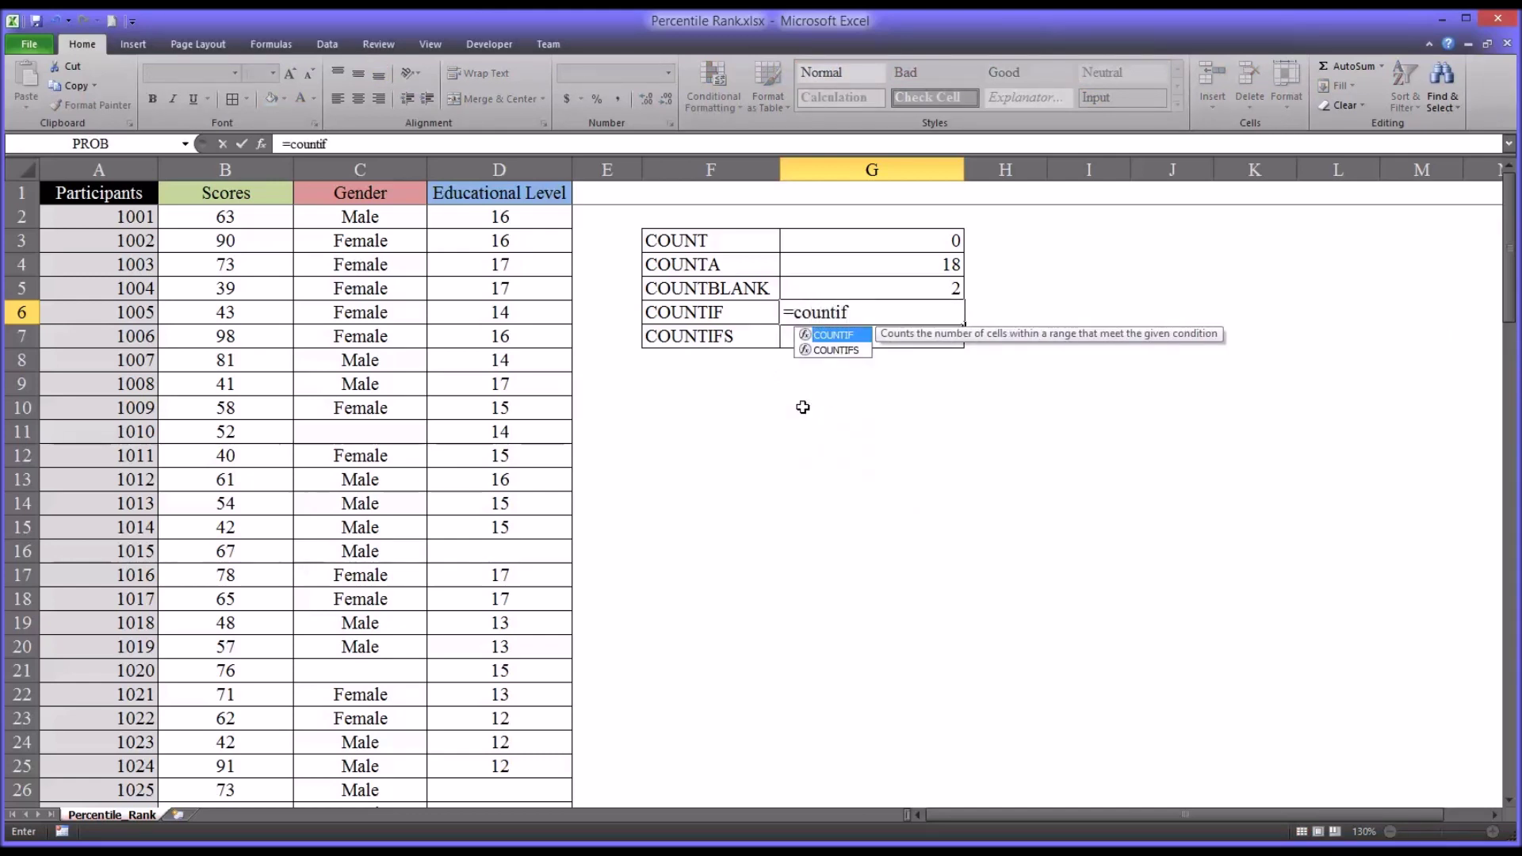
{"action": "type", "text": "("}
{"action": "left_click_drag", "start_coordinate": [238, 216], "coordinate": [226, 668]}
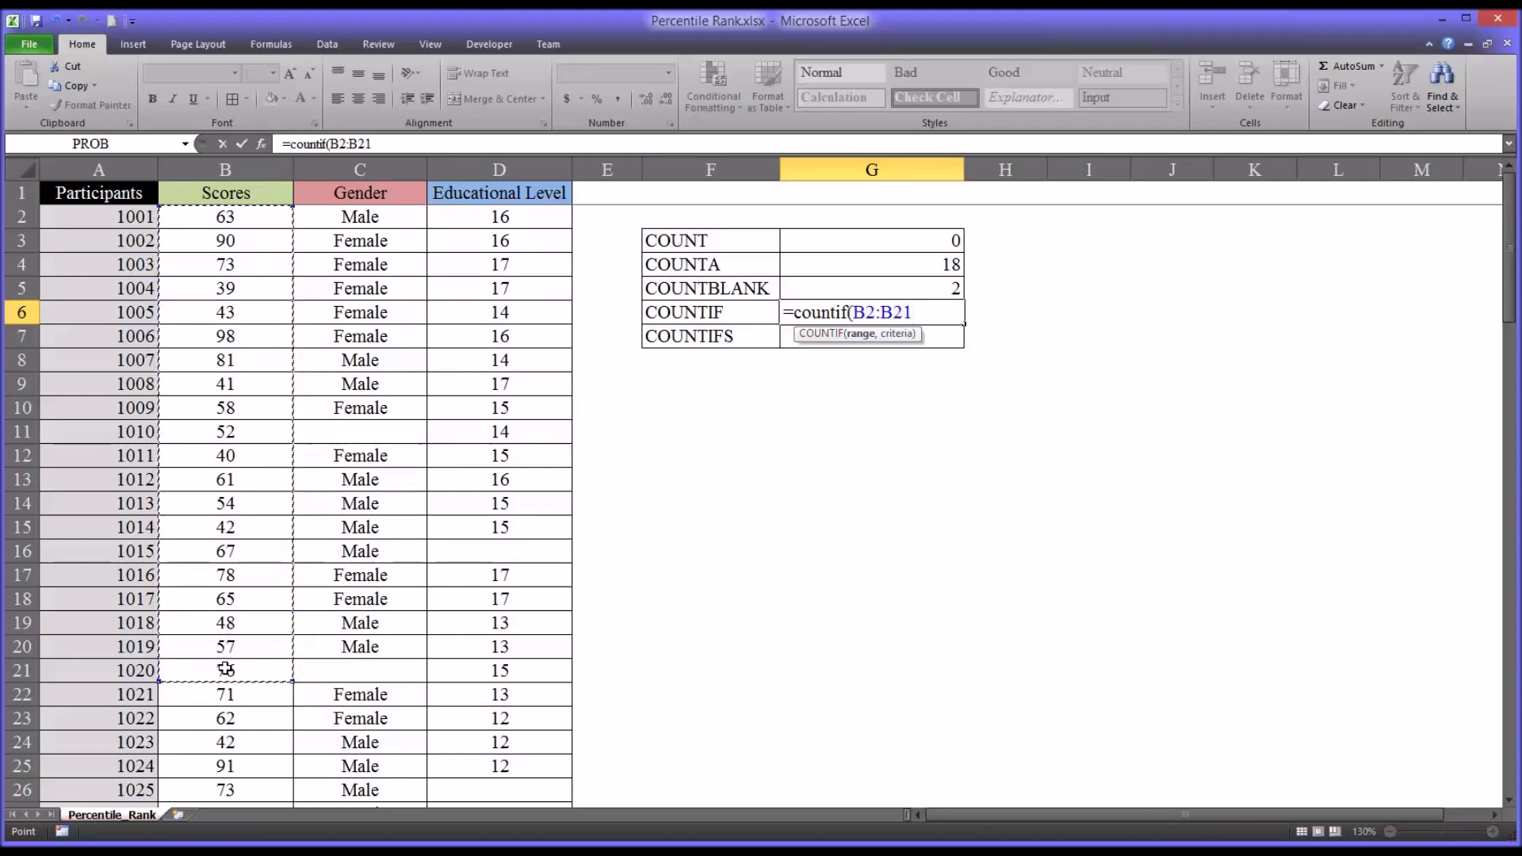
{"action": "type", "text": ","}
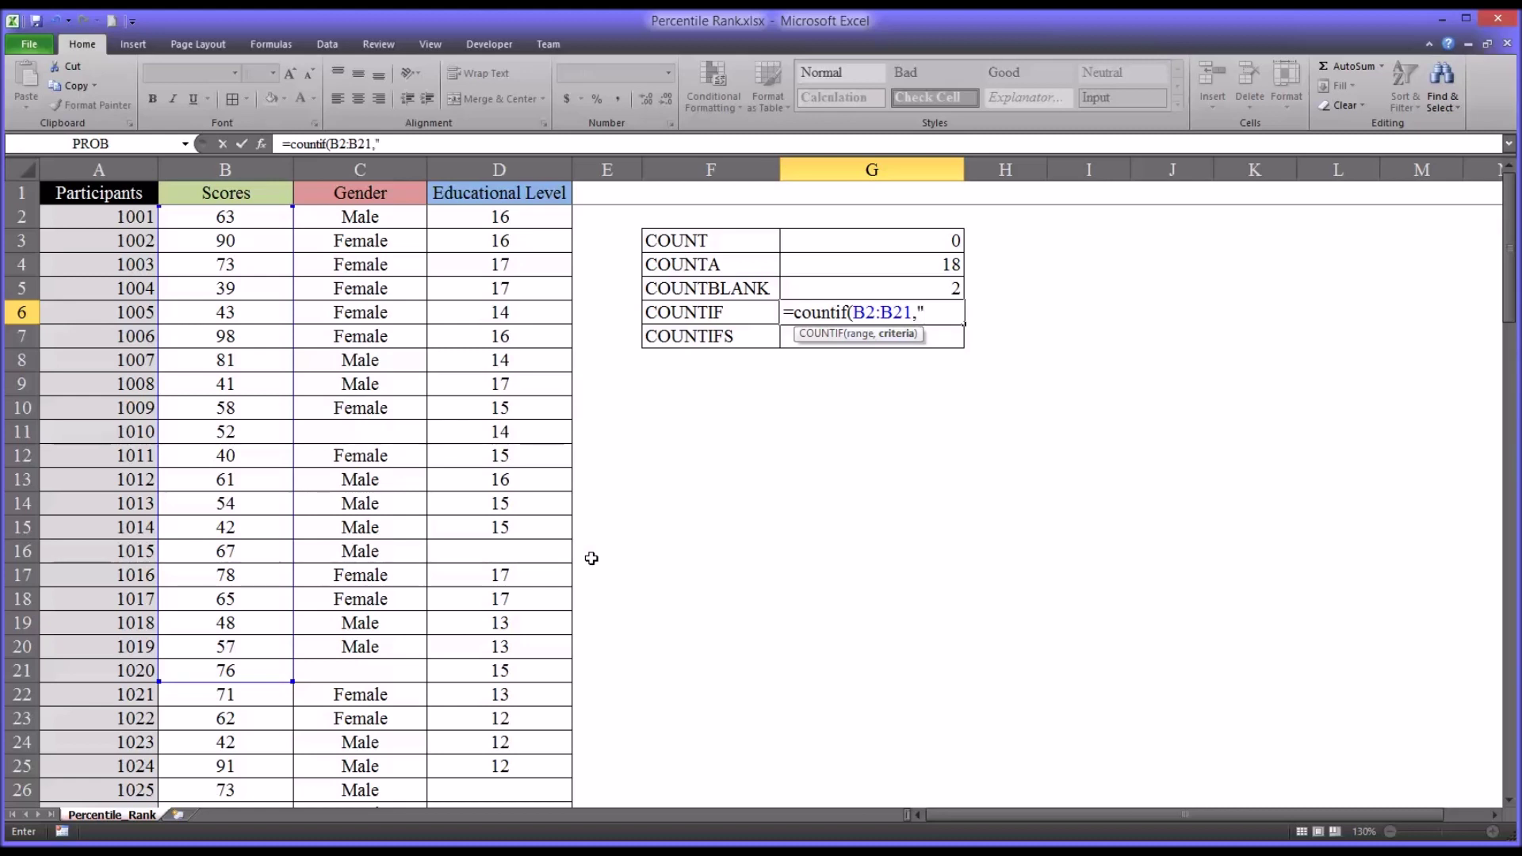
{"action": "type", "text": "\">50\")"}
{"action": "key", "text": "Return"}
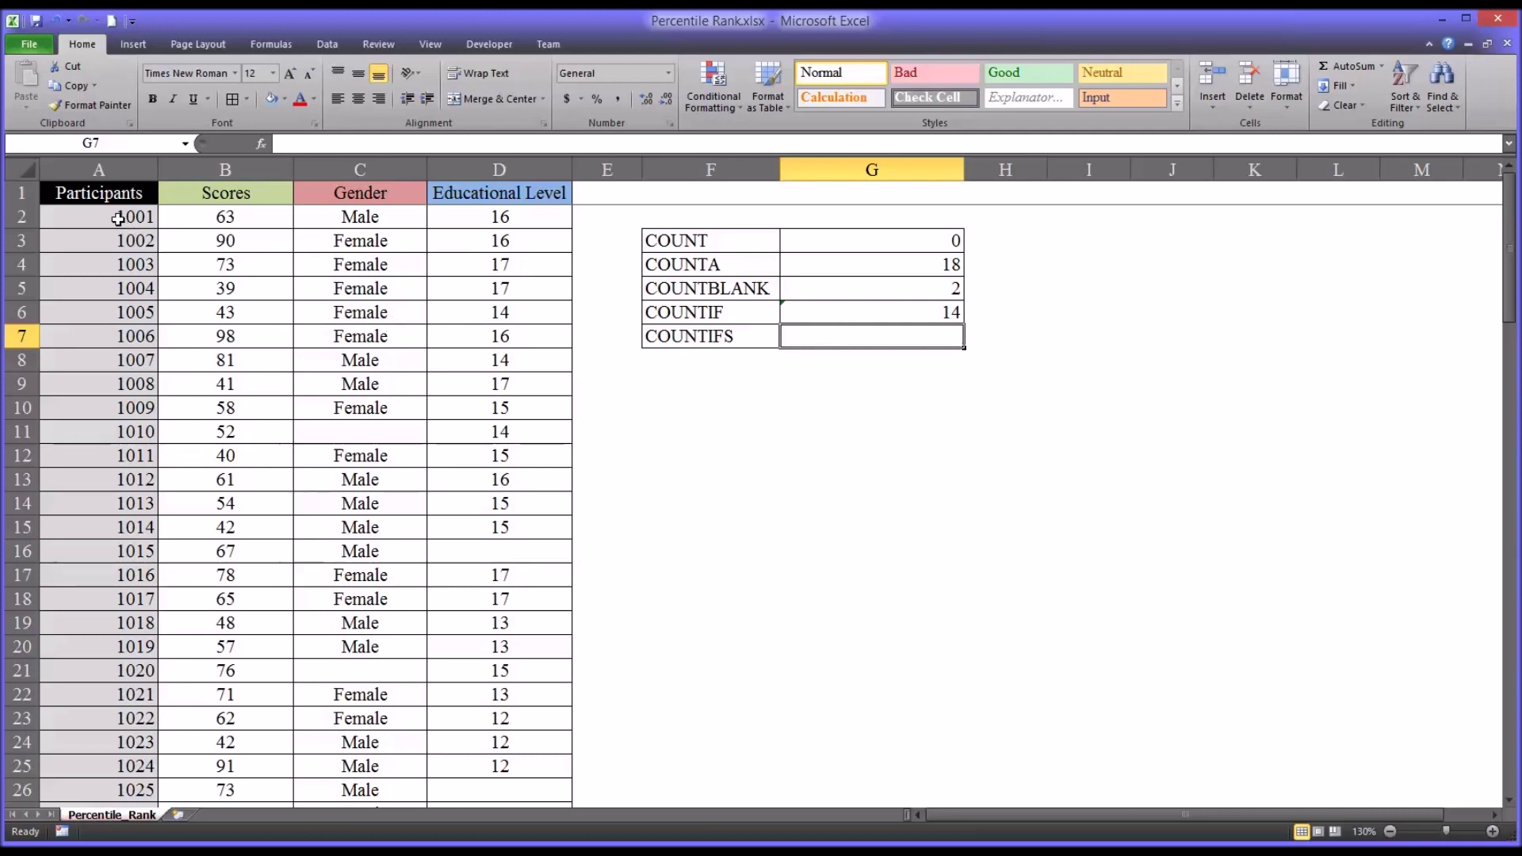
{"action": "left_click_drag", "start_coordinate": [118, 219], "coordinate": [113, 640]}
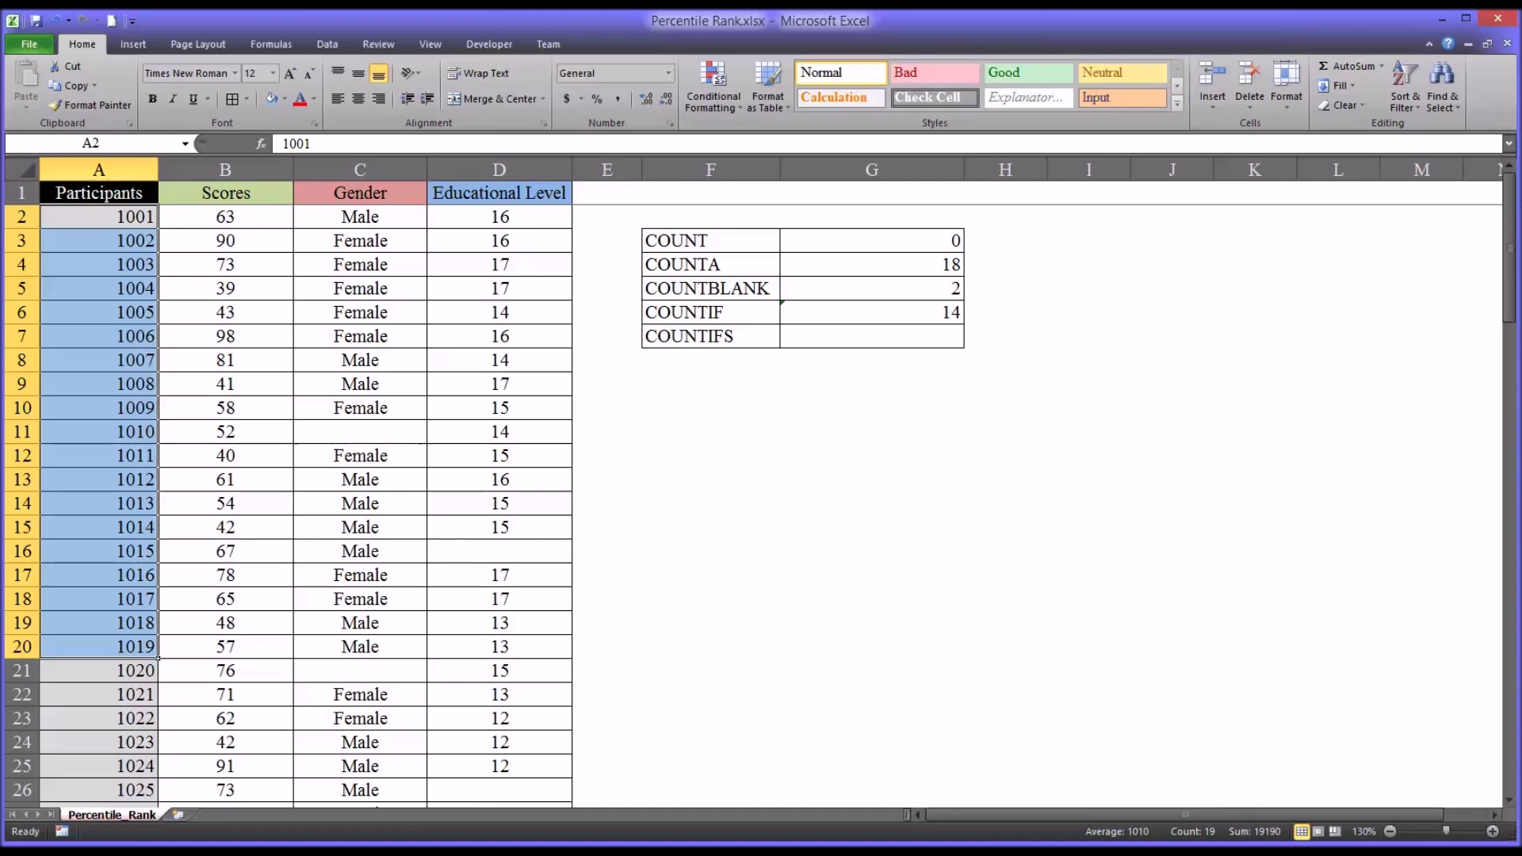
{"action": "left_click", "coordinate": [872, 311]}
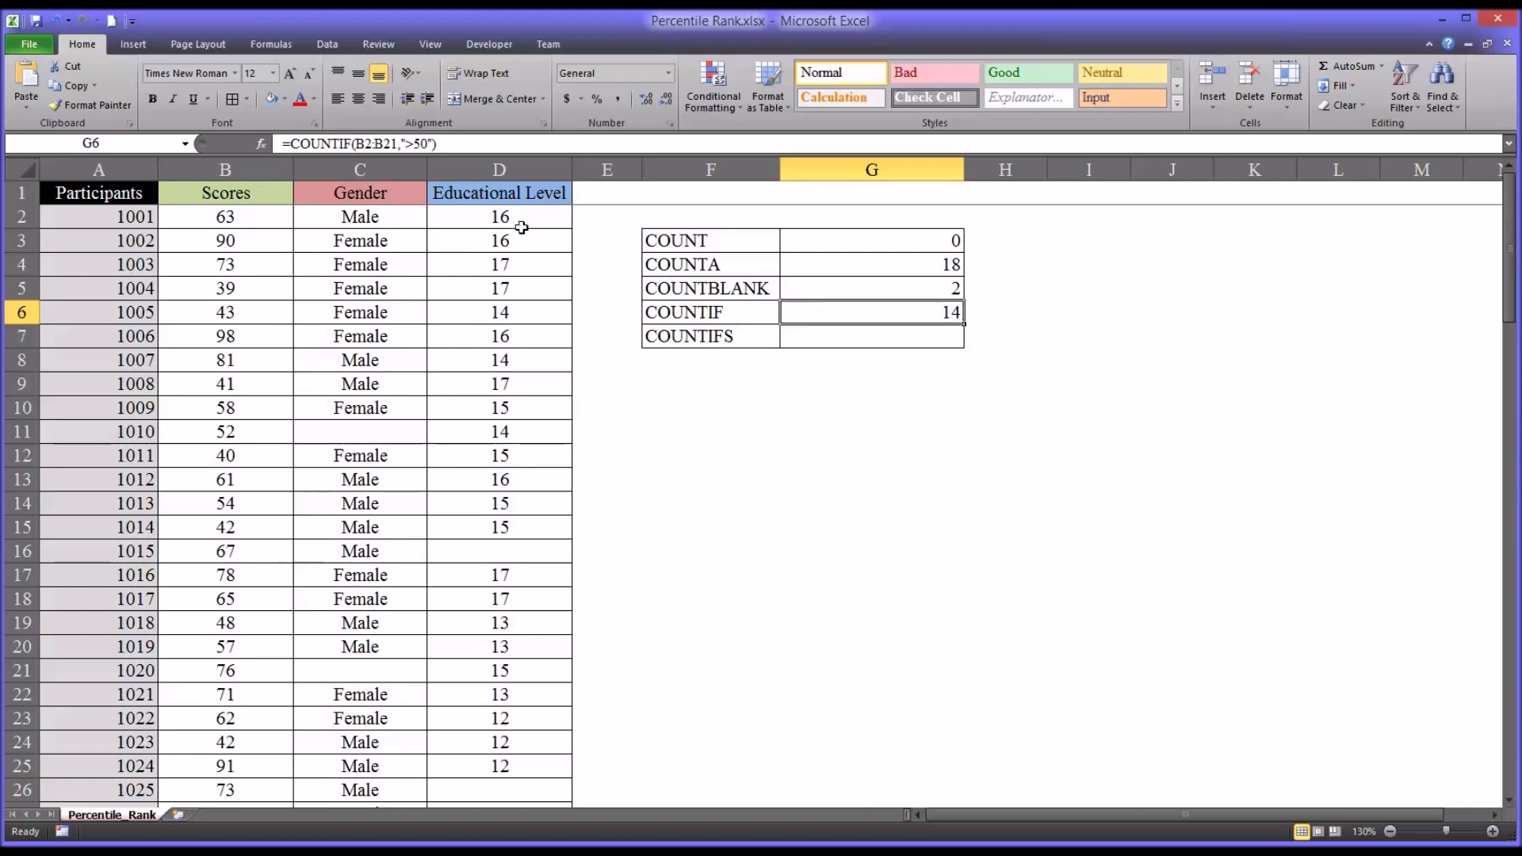
{"action": "left_click", "coordinate": [425, 143]}
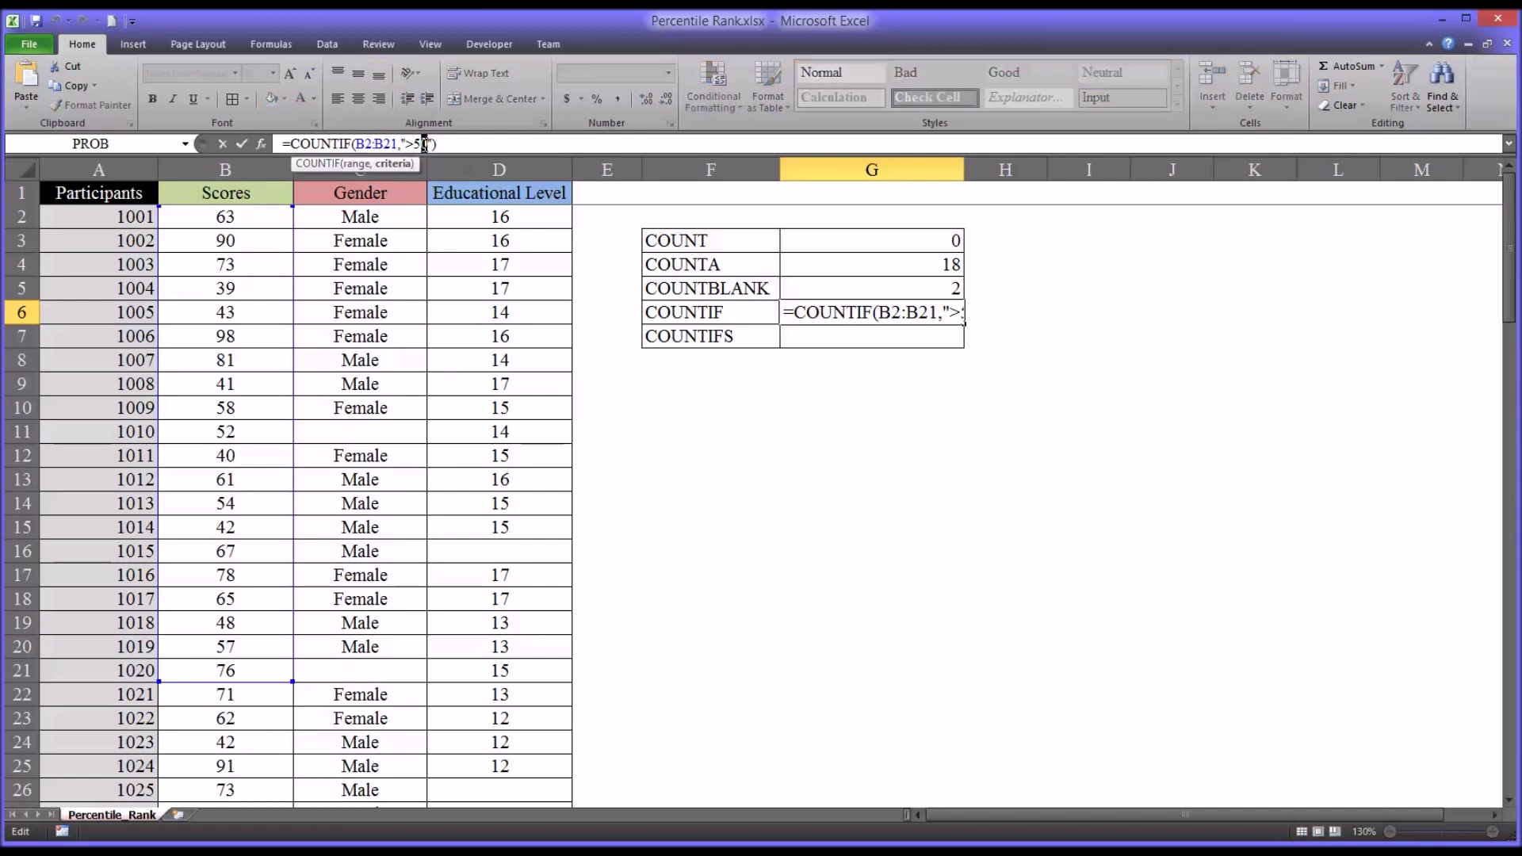
- Raise the COUNTIF threshold to >55 and add +COUNTIF(B2:B21,"<45"), giving 17
{"action": "type", "text": "5"}
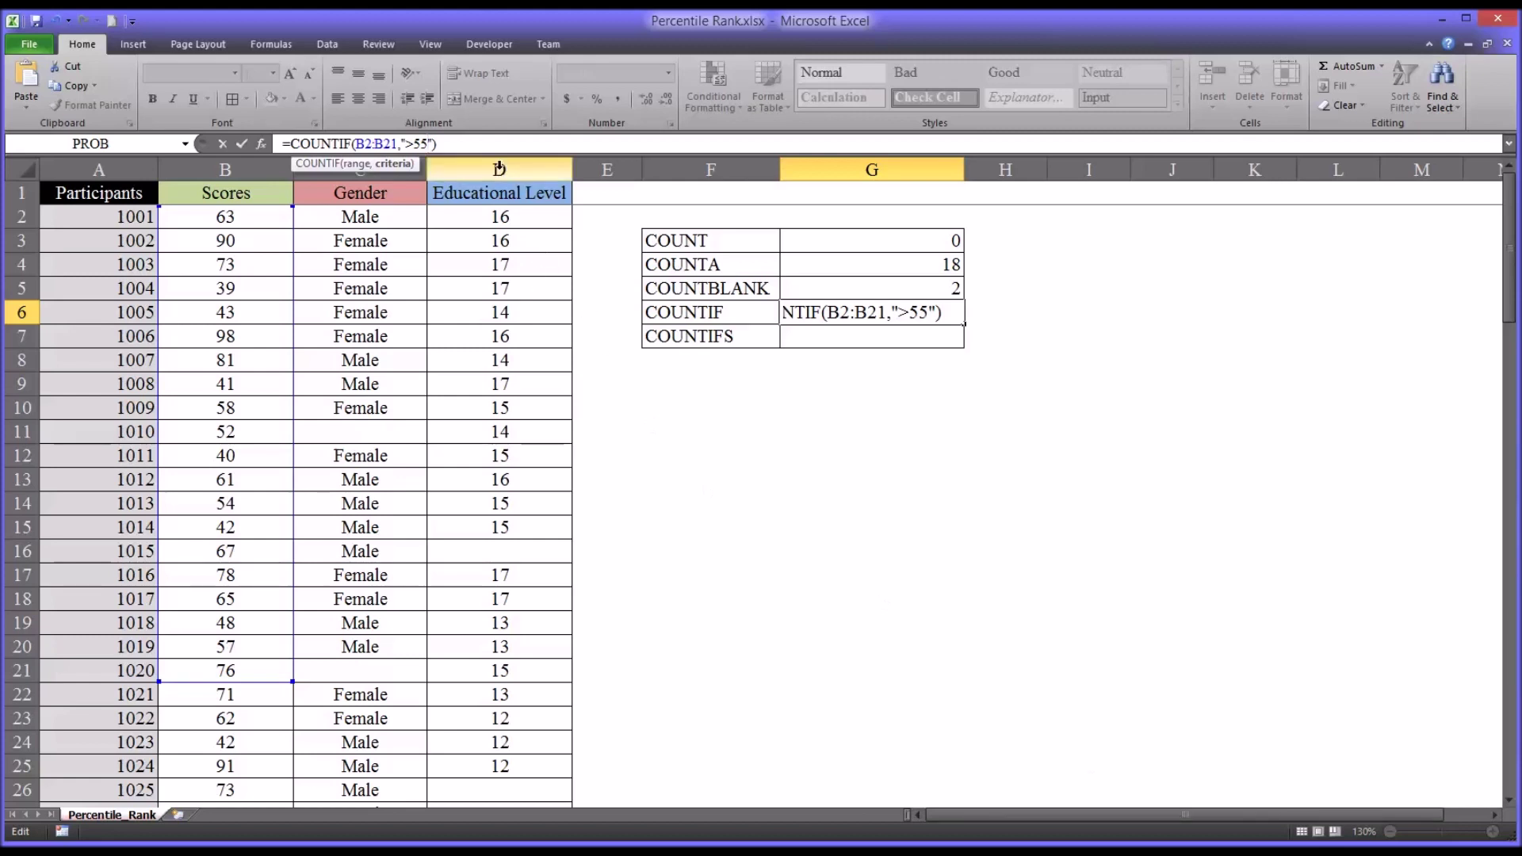
{"action": "left_click", "coordinate": [459, 145]}
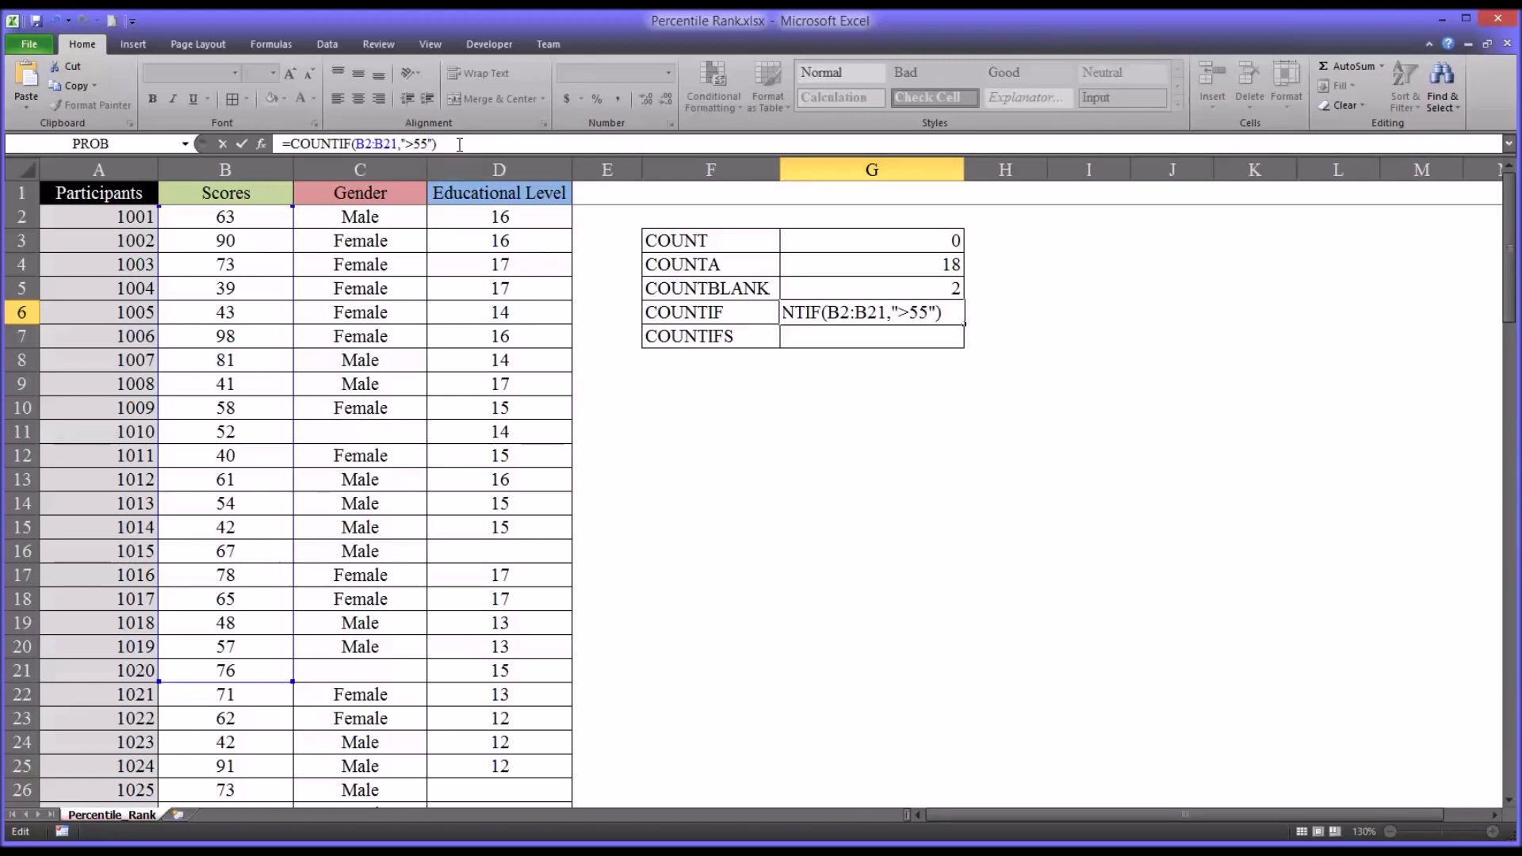
{"action": "type", "text": "+countif"}
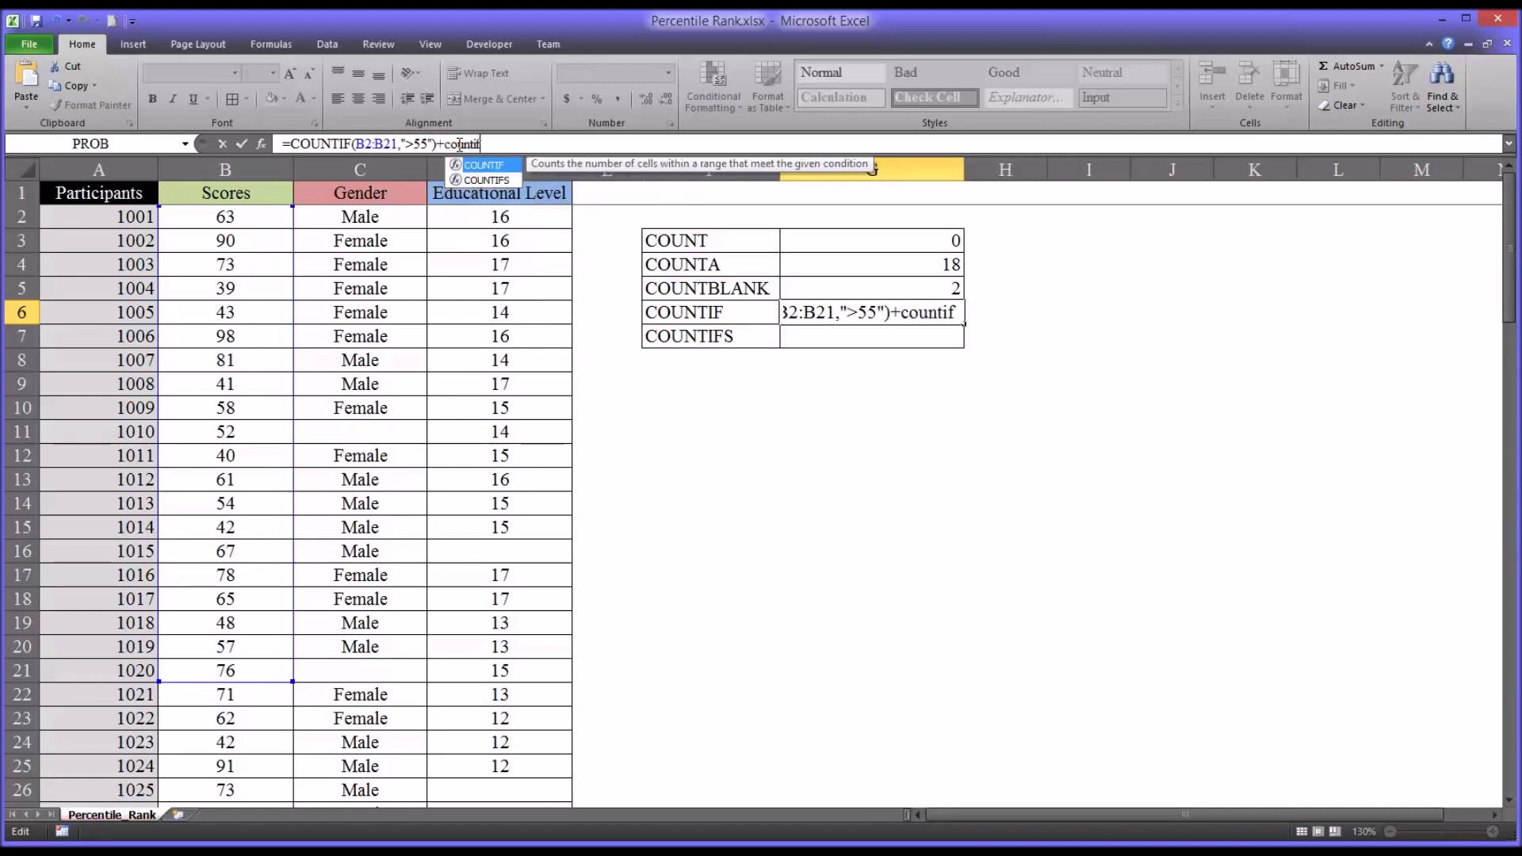
{"action": "type", "text": "("}
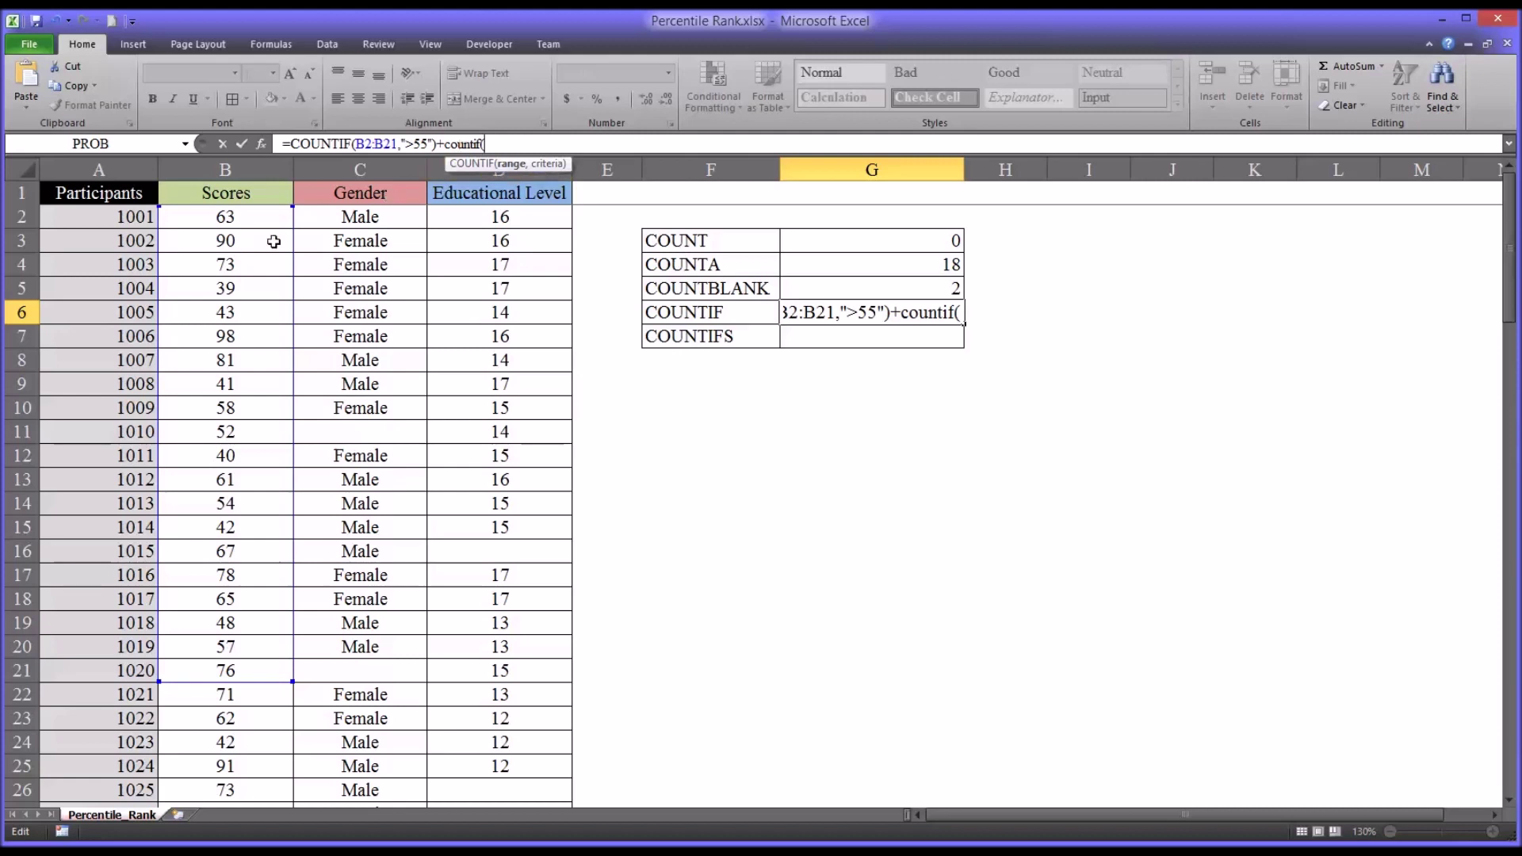
{"action": "left_click_drag", "start_coordinate": [247, 218], "coordinate": [229, 670]}
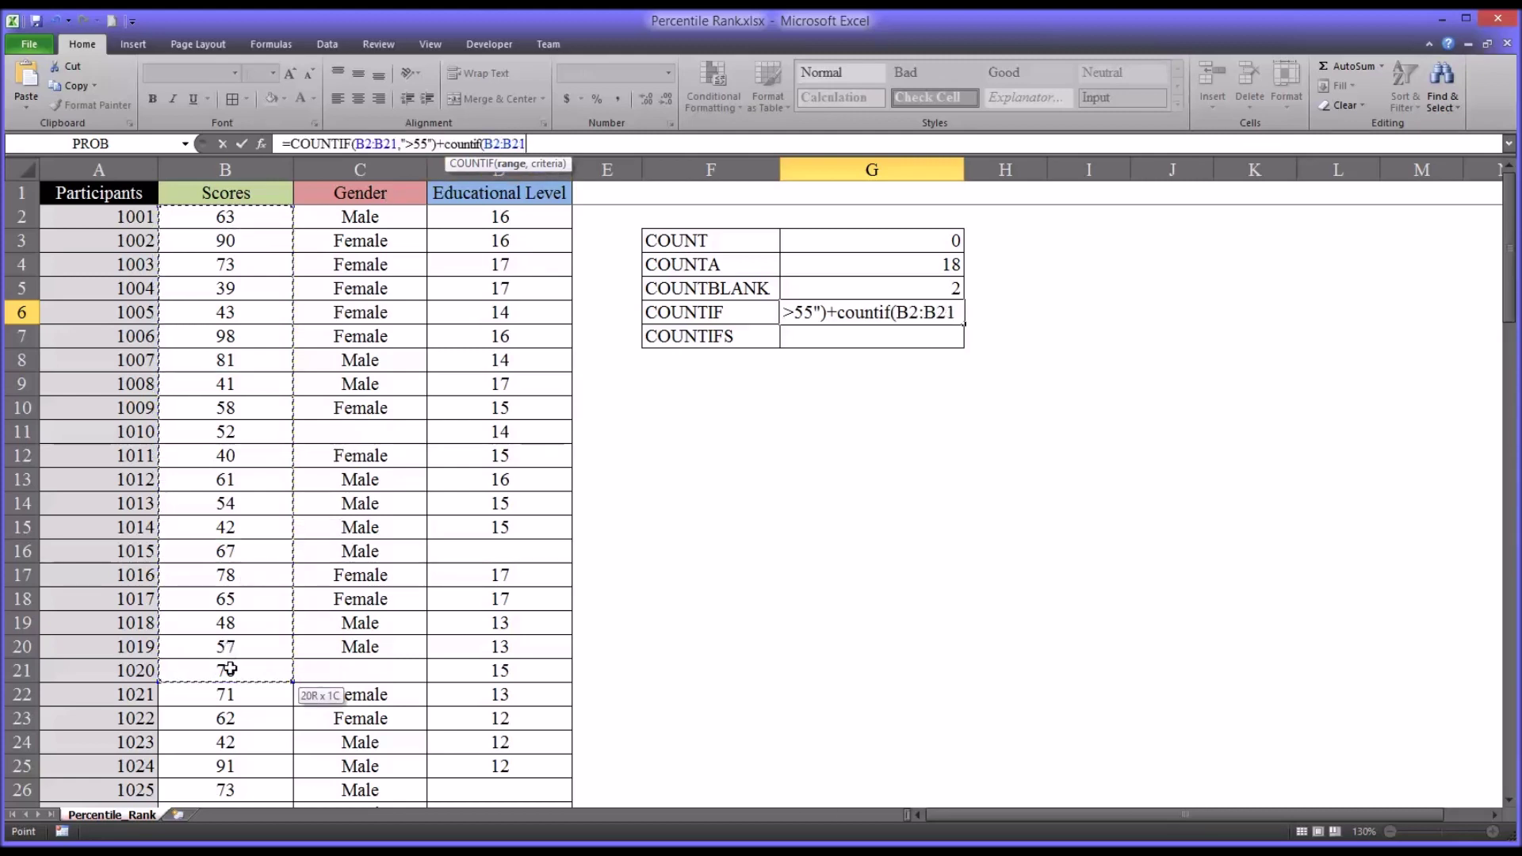
{"action": "type", "text": ","}
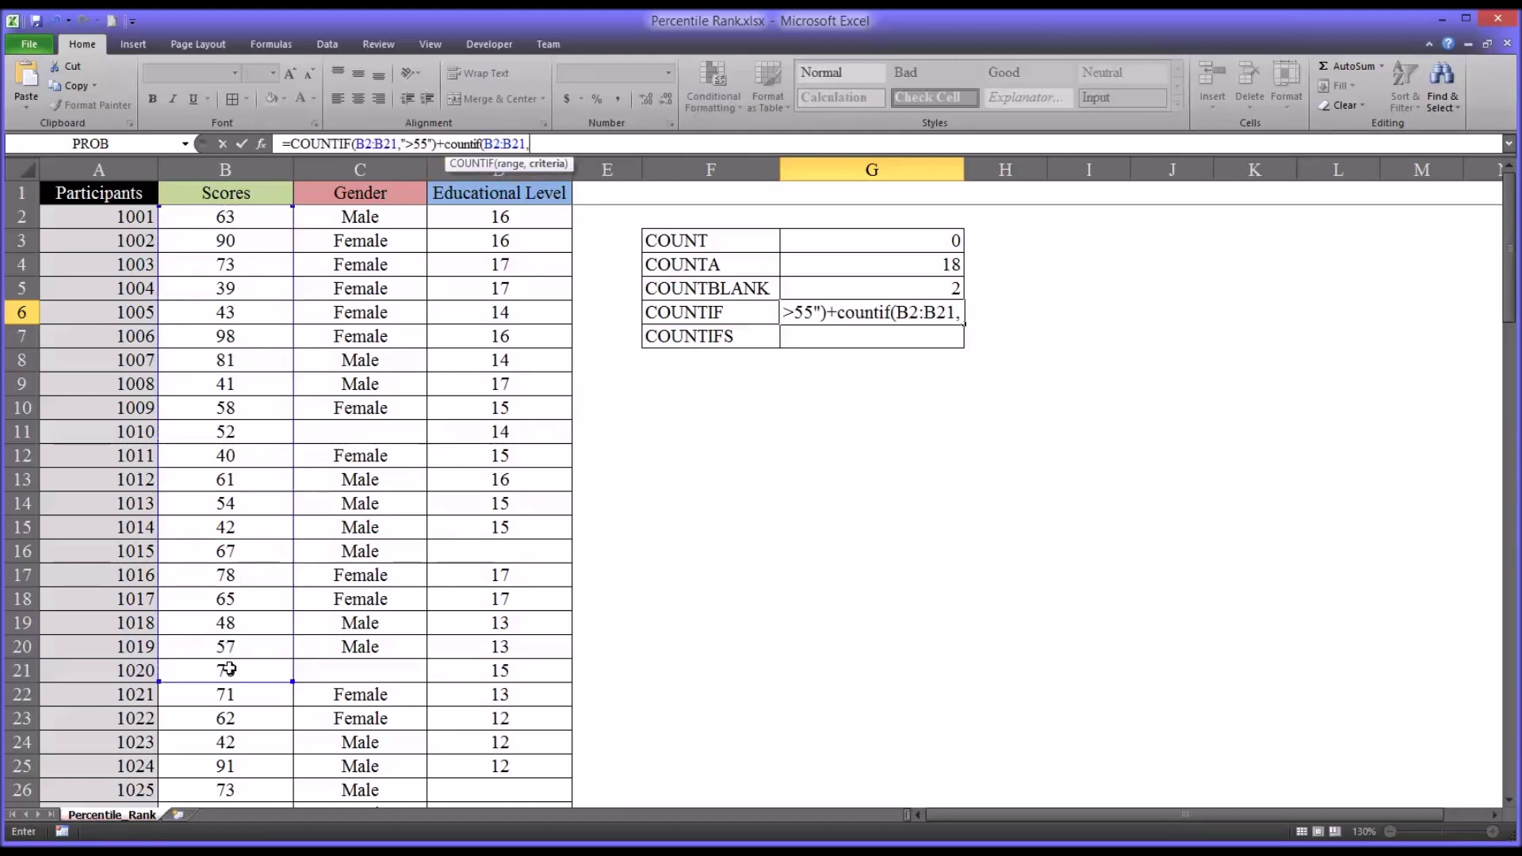
{"action": "type", "text": "\""}
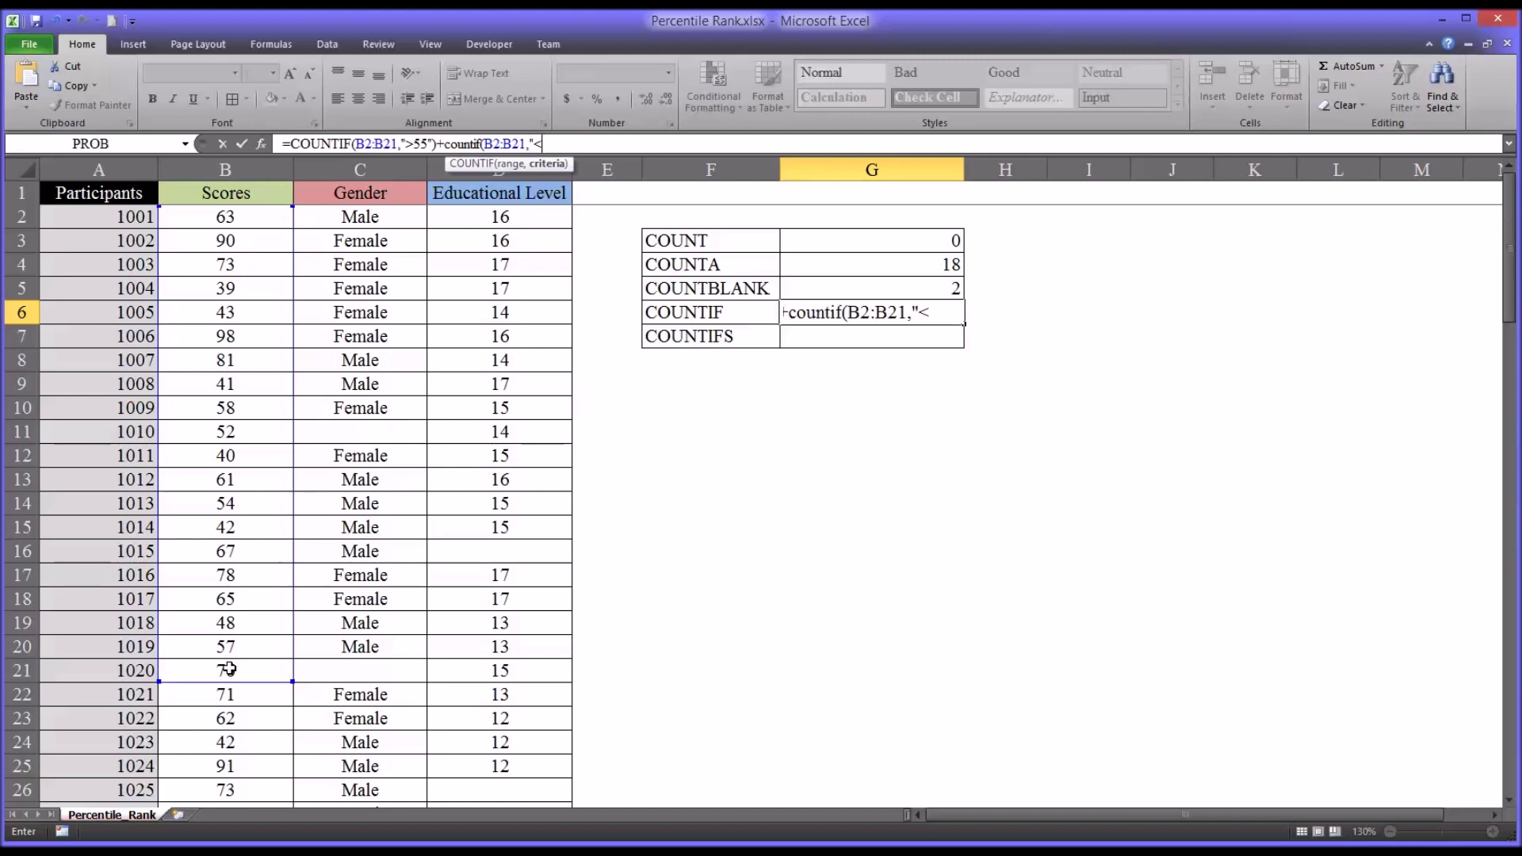
{"action": "type", "text": "<45"}
{"action": "key", "text": "Return"}
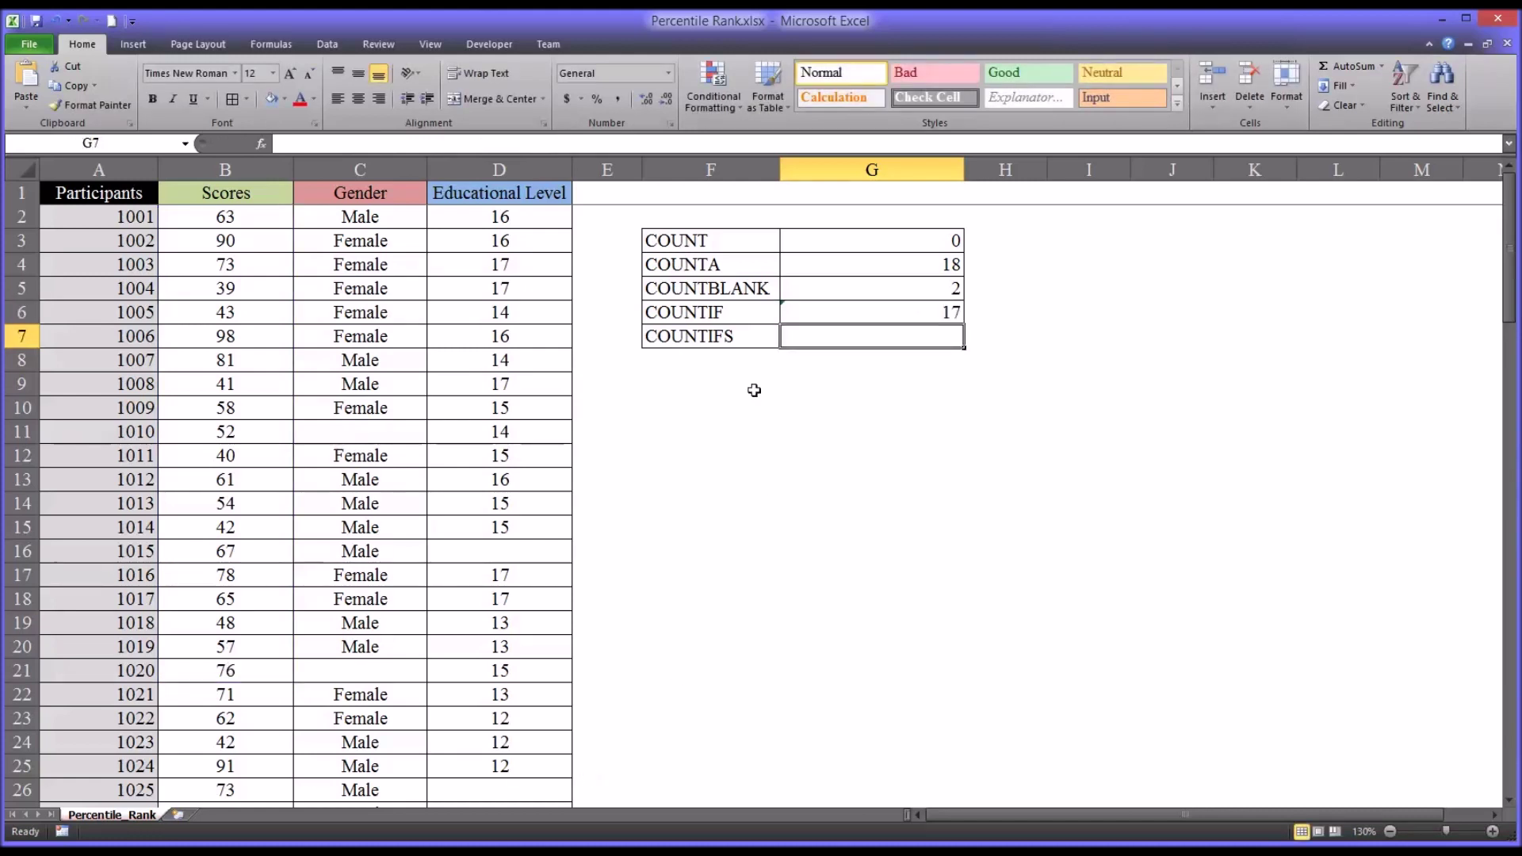
- Check the combined COUNTIF result in G6, then select G7 beside the COUNTIFS label
{"action": "left_click", "coordinate": [805, 317]}
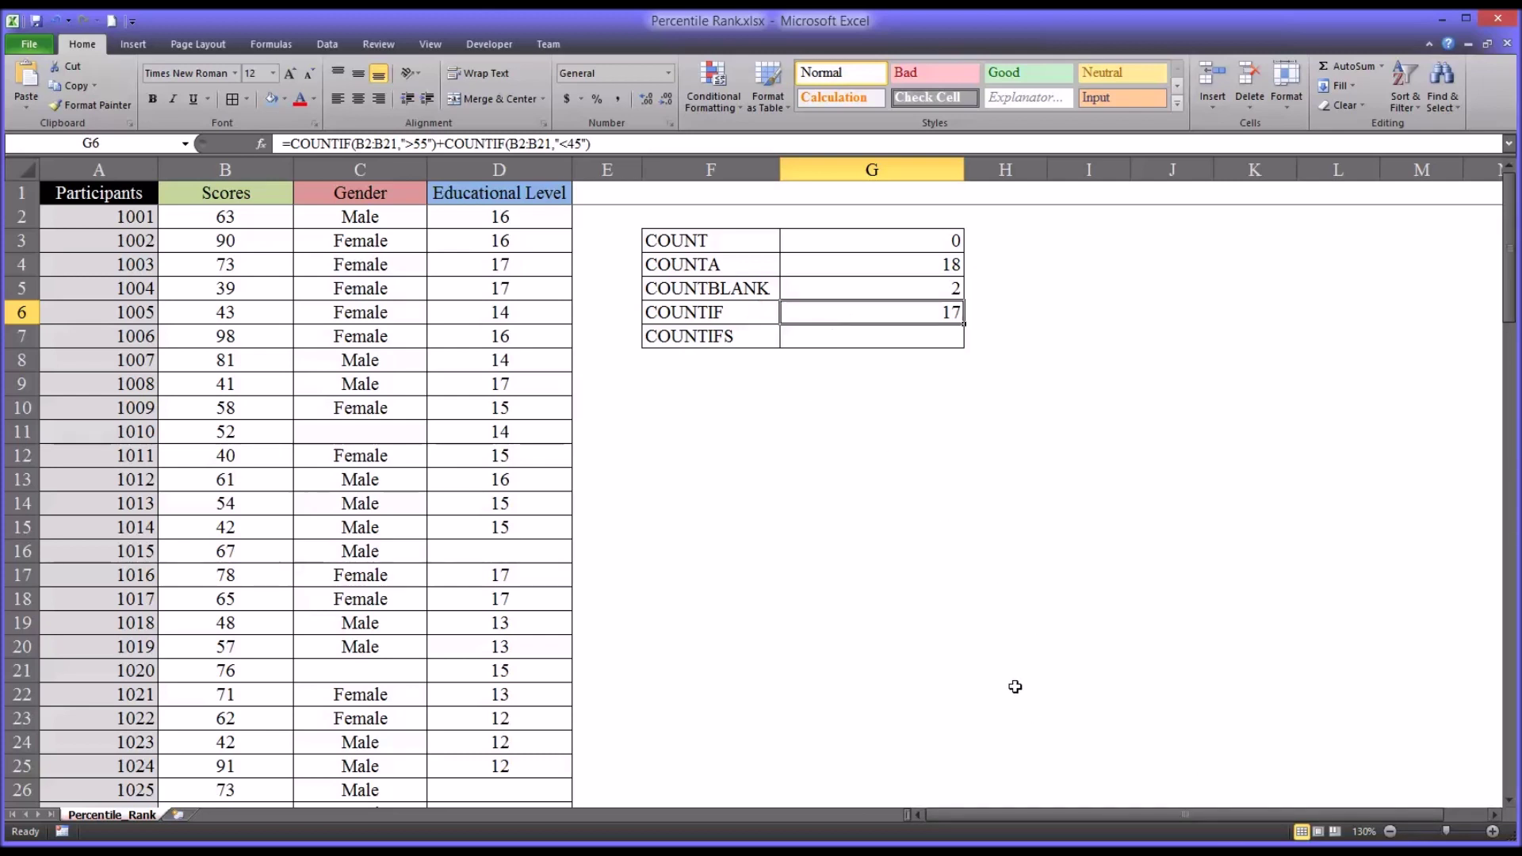
{"action": "left_click", "coordinate": [702, 337]}
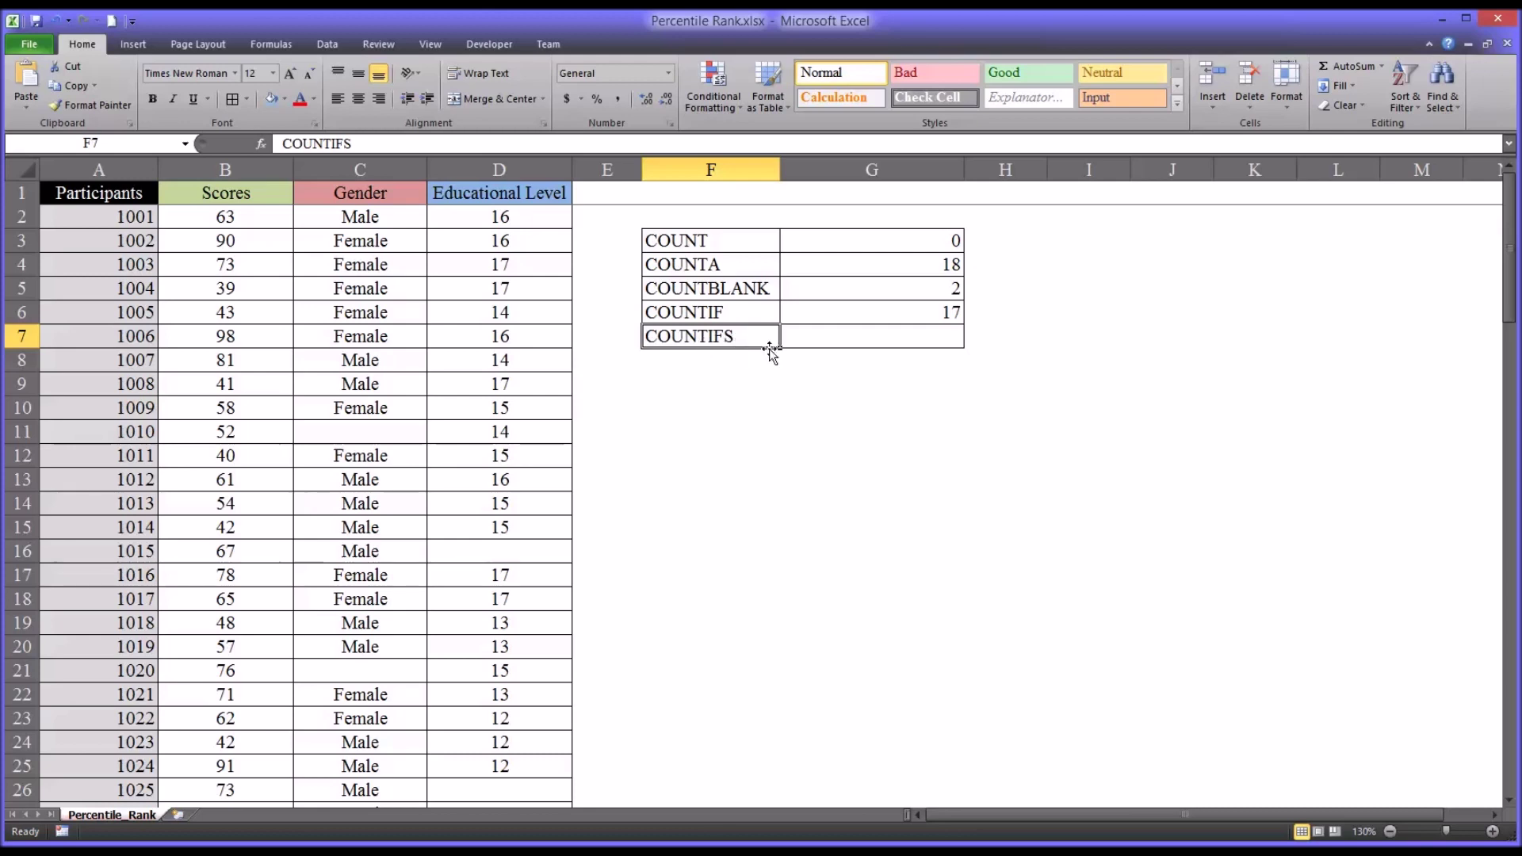
{"action": "left_click", "coordinate": [801, 344]}
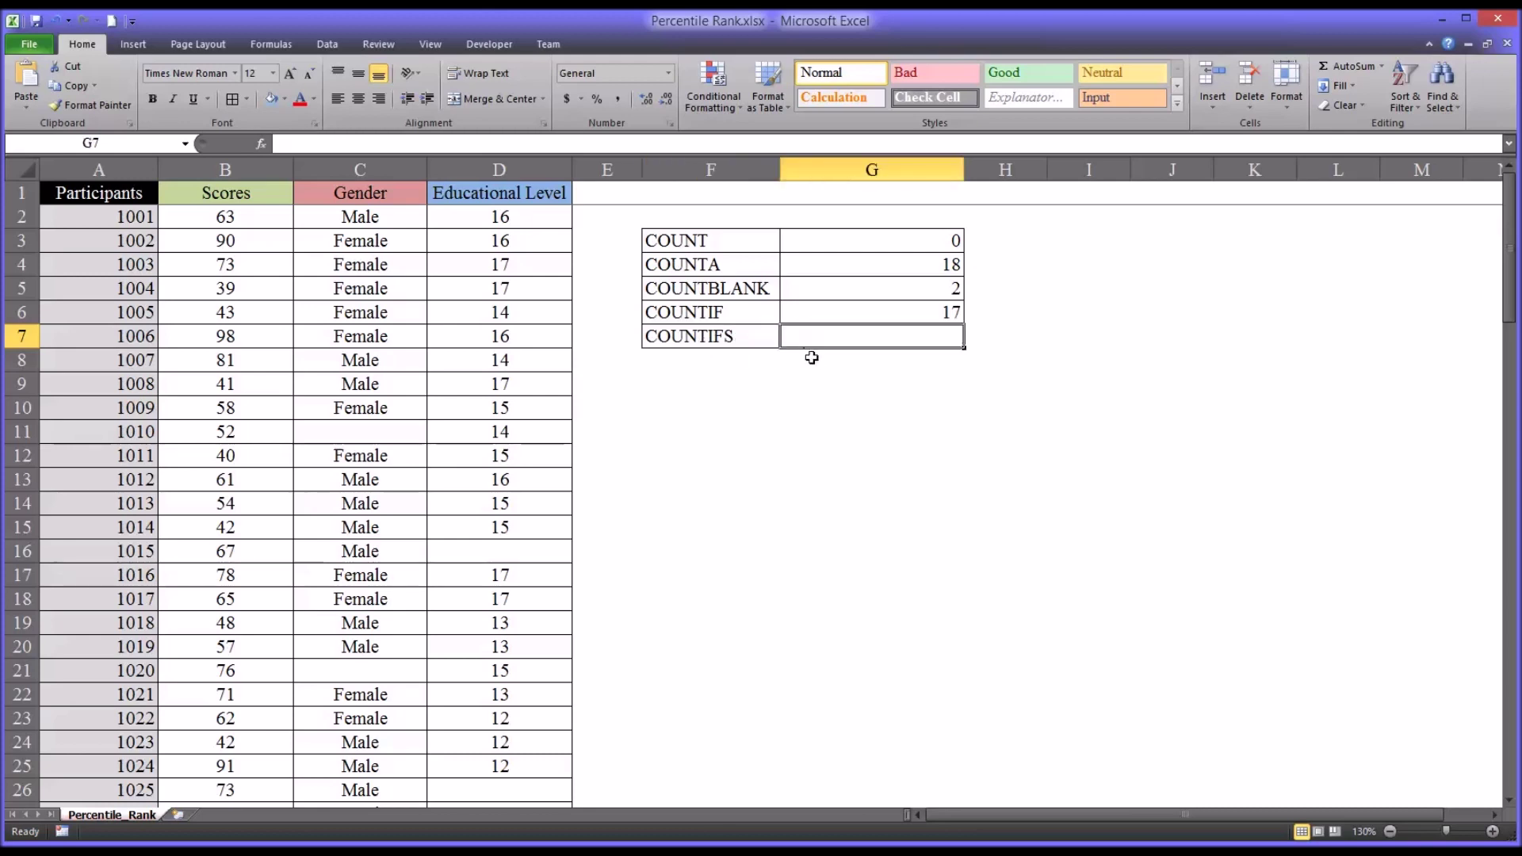
- Enter =COUNTIFS(C2:C21,"Male",D2:D21,"=17") in G7, returning 1
{"action": "type", "text": "="}
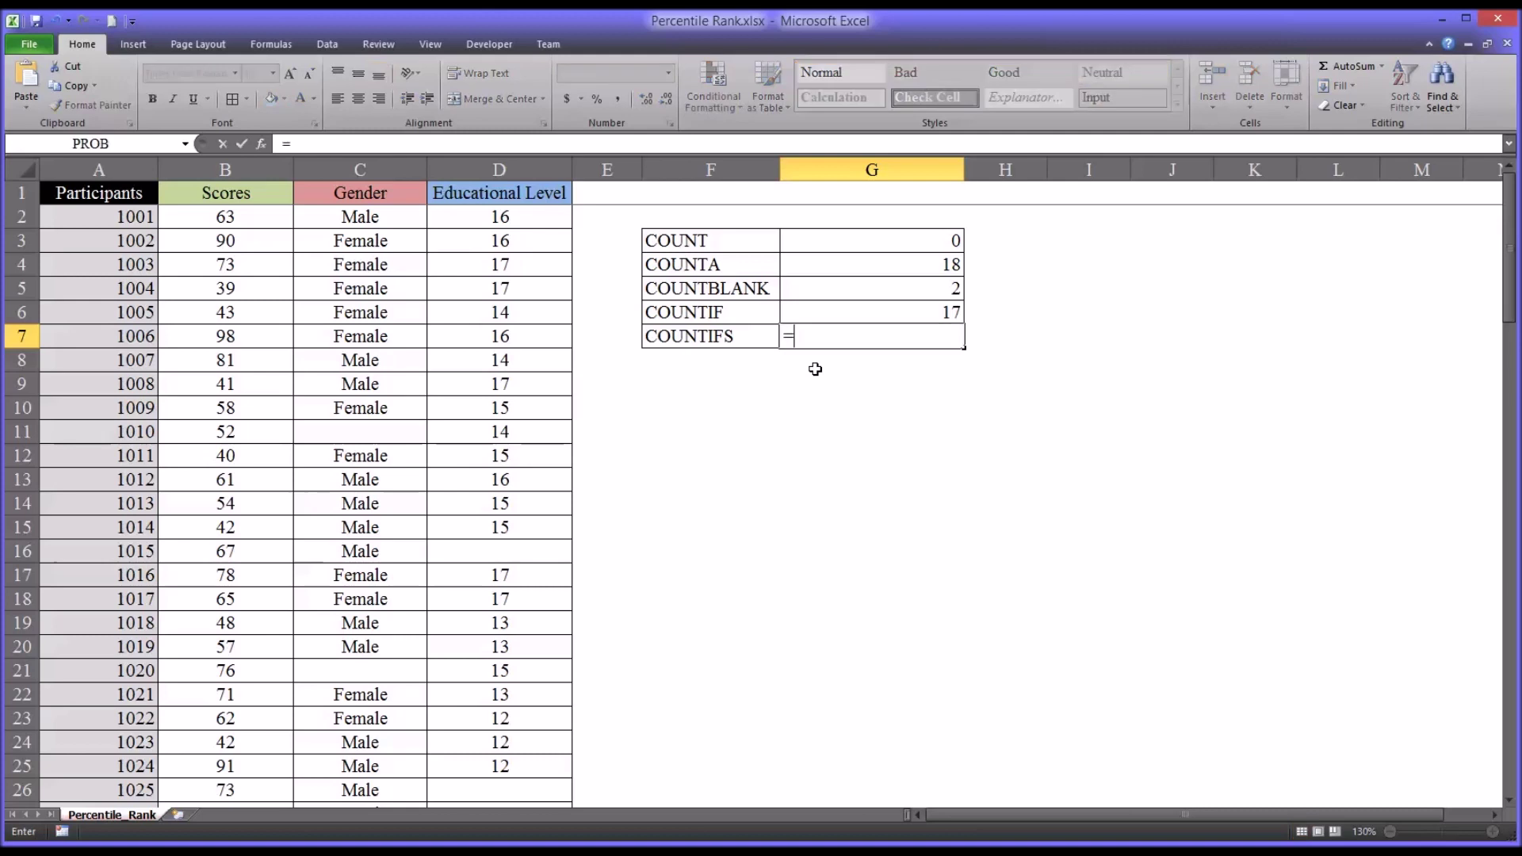
{"action": "type", "text": "count"}
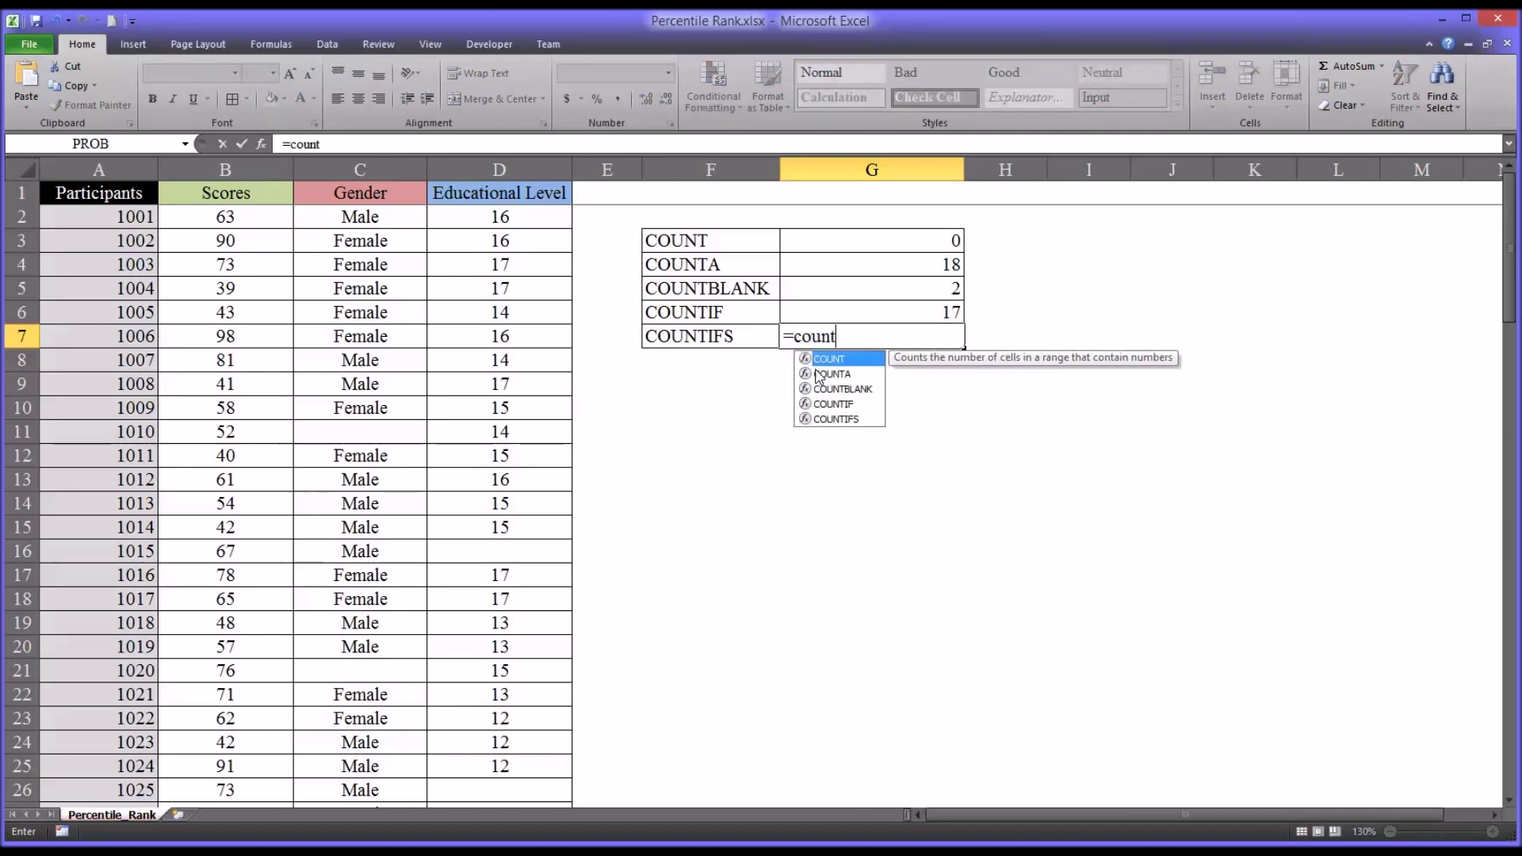
{"action": "type", "text": "ifs"}
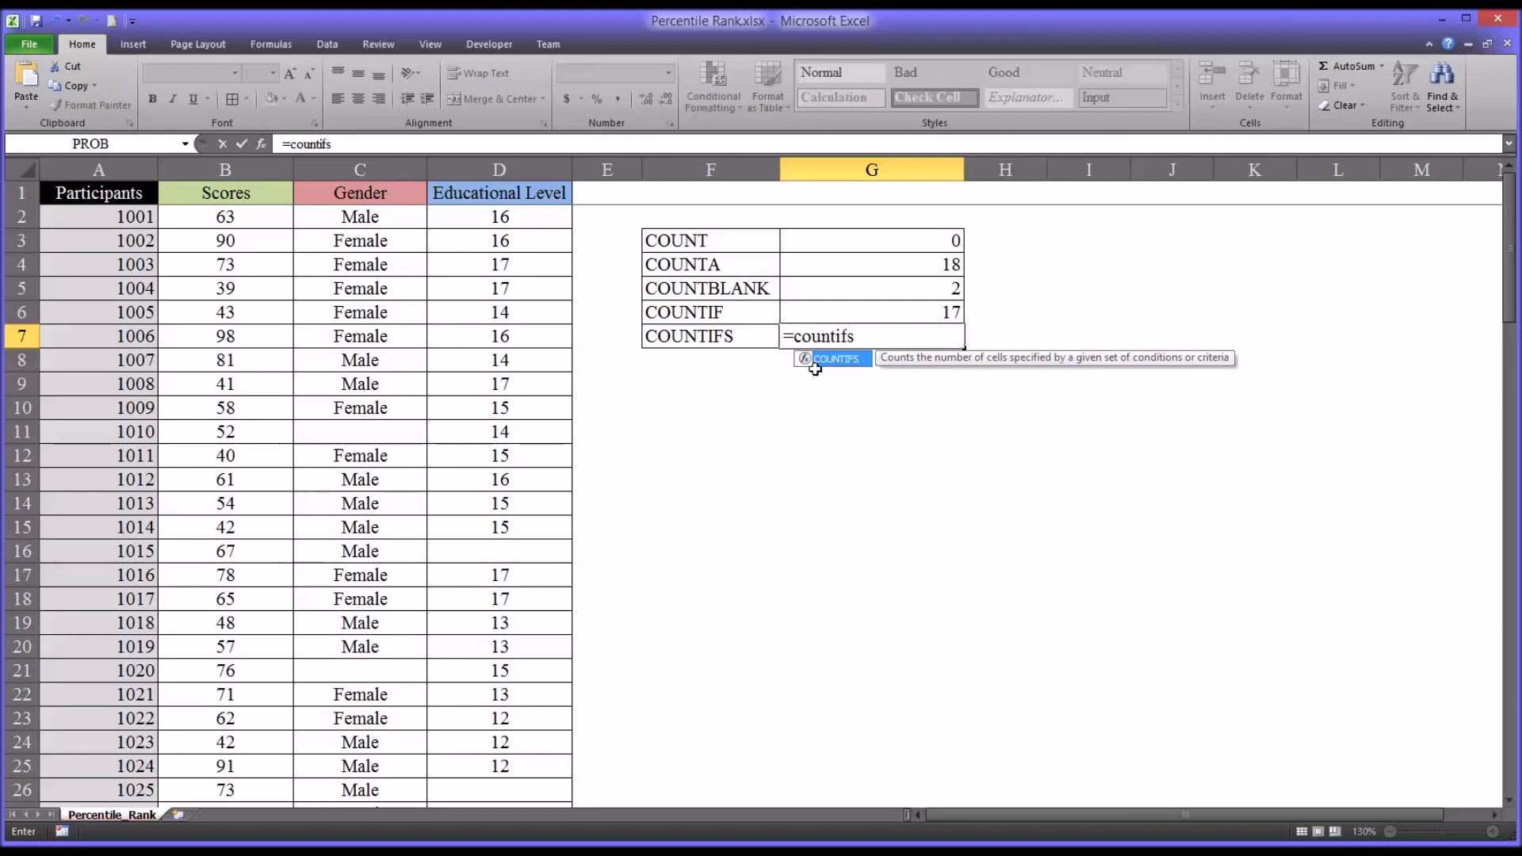
{"action": "type", "text": "("}
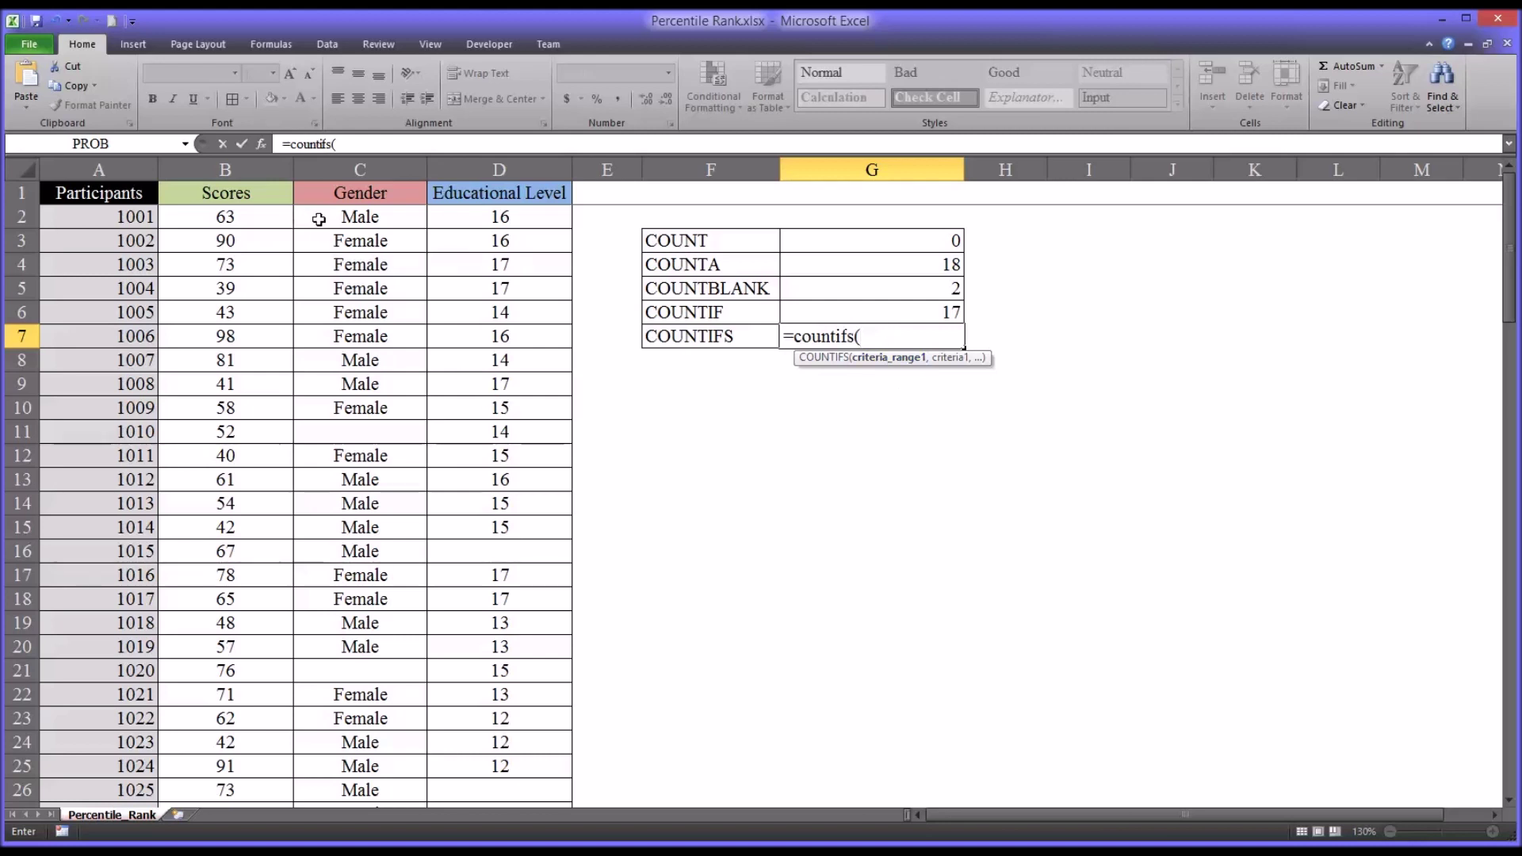
{"action": "left_click_drag", "start_coordinate": [317, 217], "coordinate": [317, 663]}
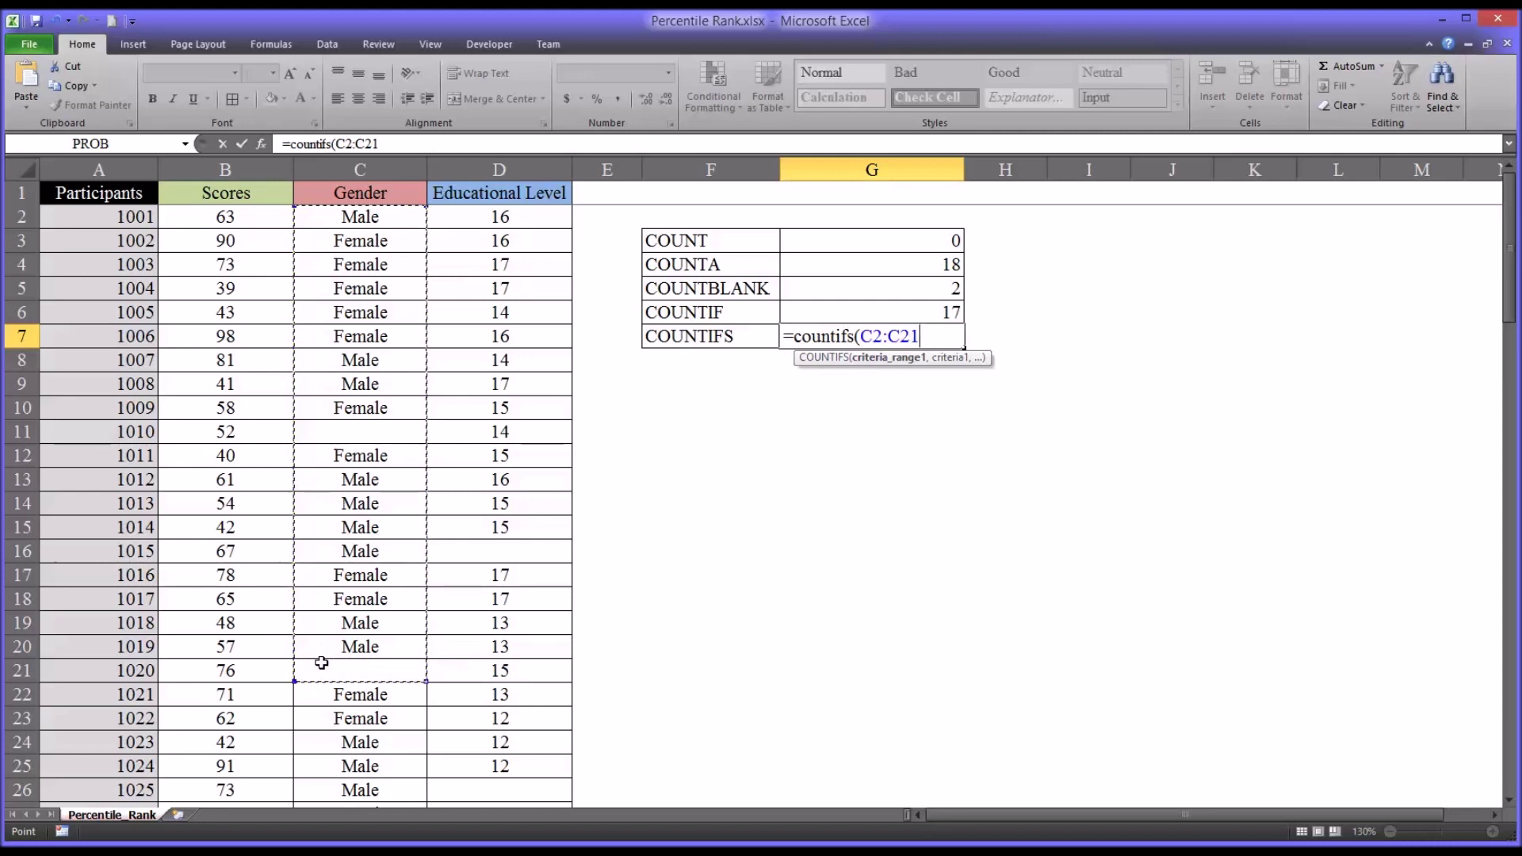
{"action": "type", "text": ","}
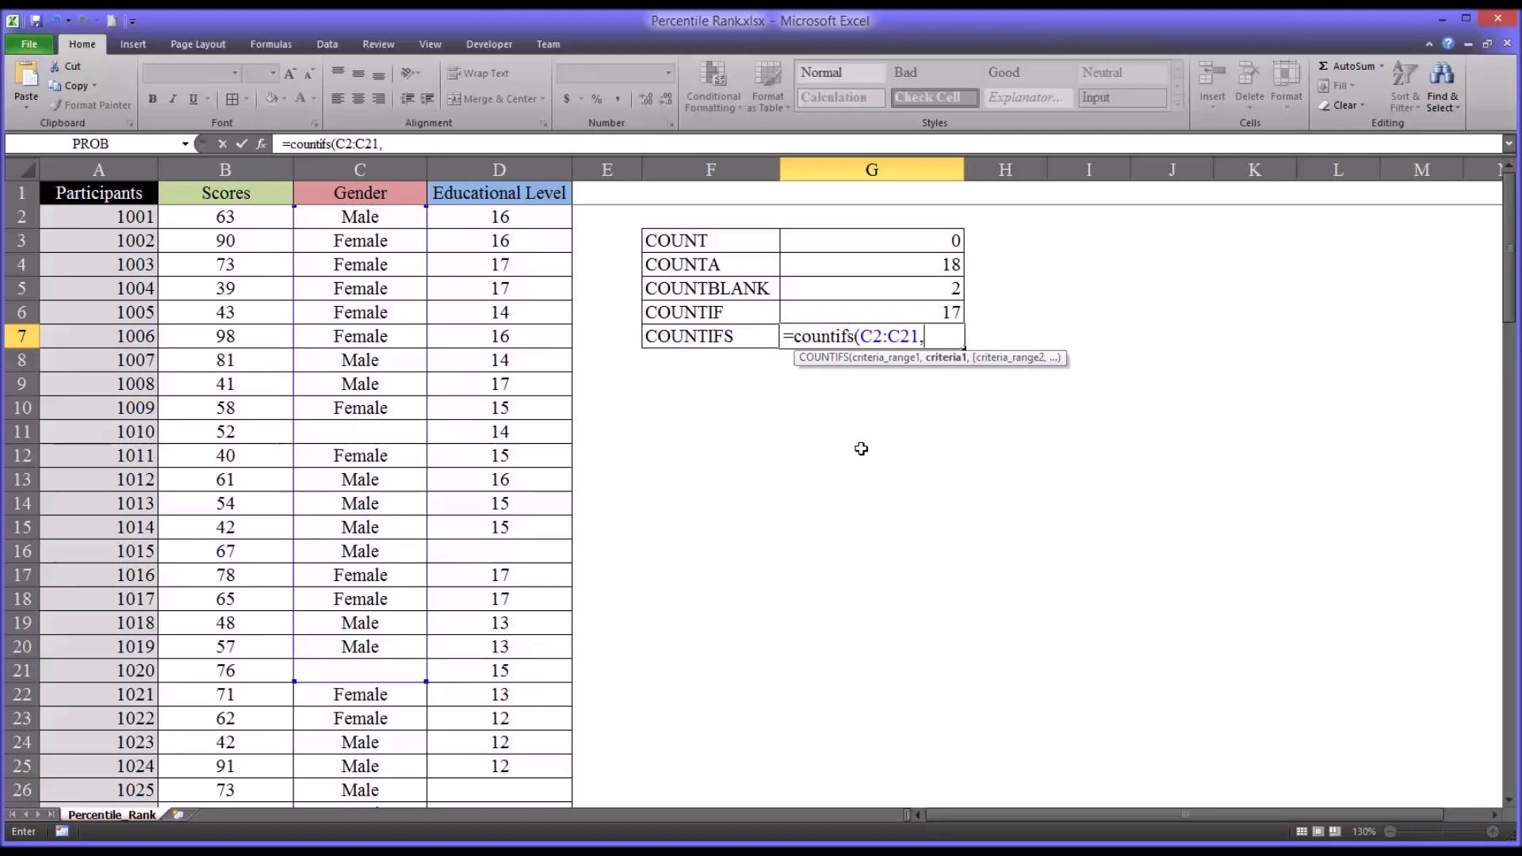
{"action": "type", "text": "\"Male\","}
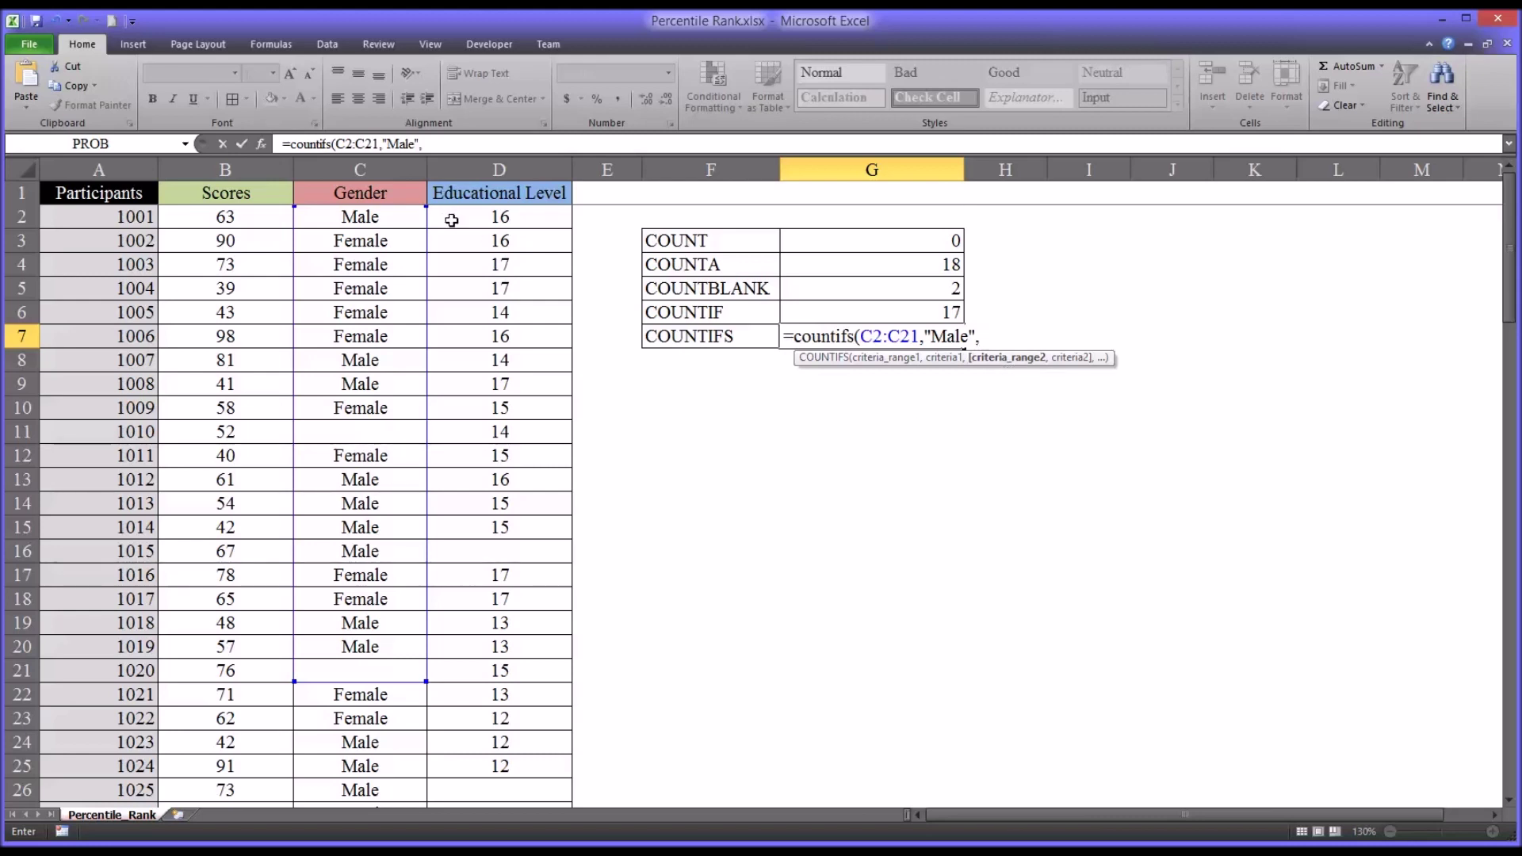
{"action": "left_click_drag", "start_coordinate": [475, 222], "coordinate": [503, 671]}
{"action": "type", "text": ","}
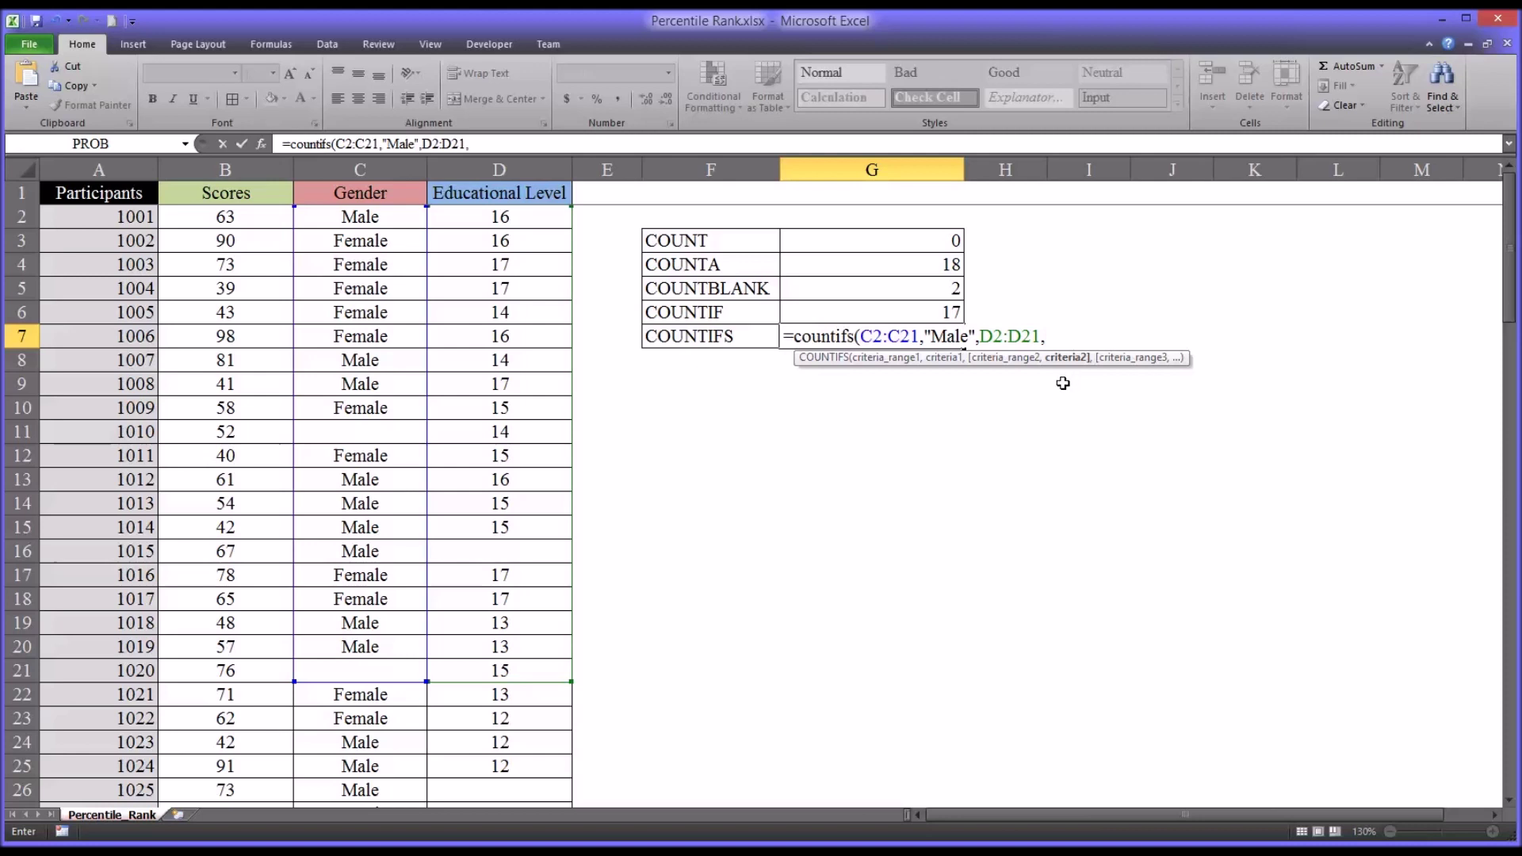
{"action": "type", "text": "\"=17\""}
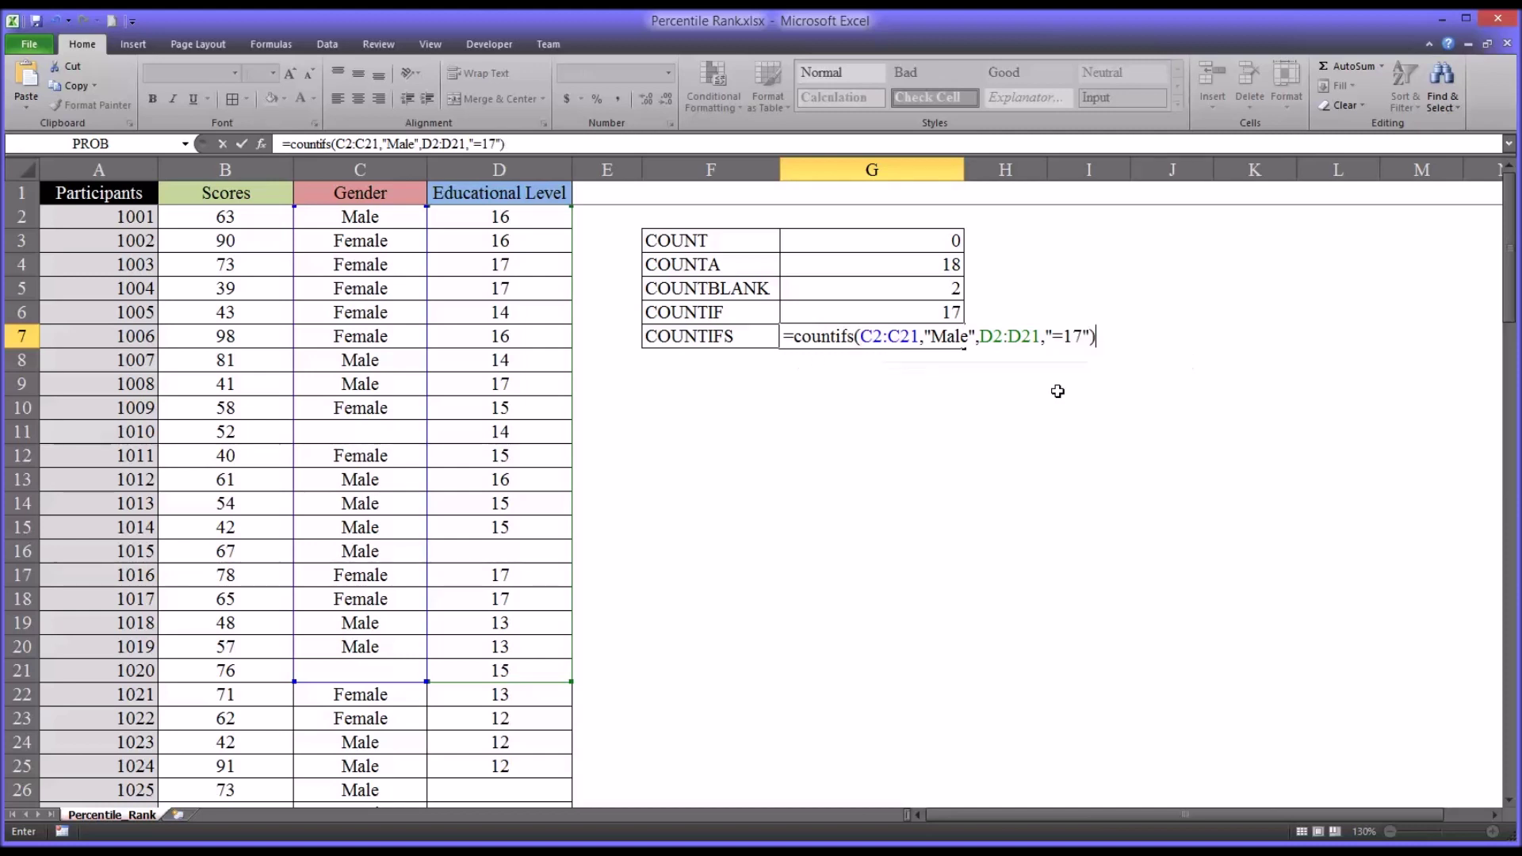
{"action": "key", "text": "Return"}
{"action": "left_click", "coordinate": [886, 339]}
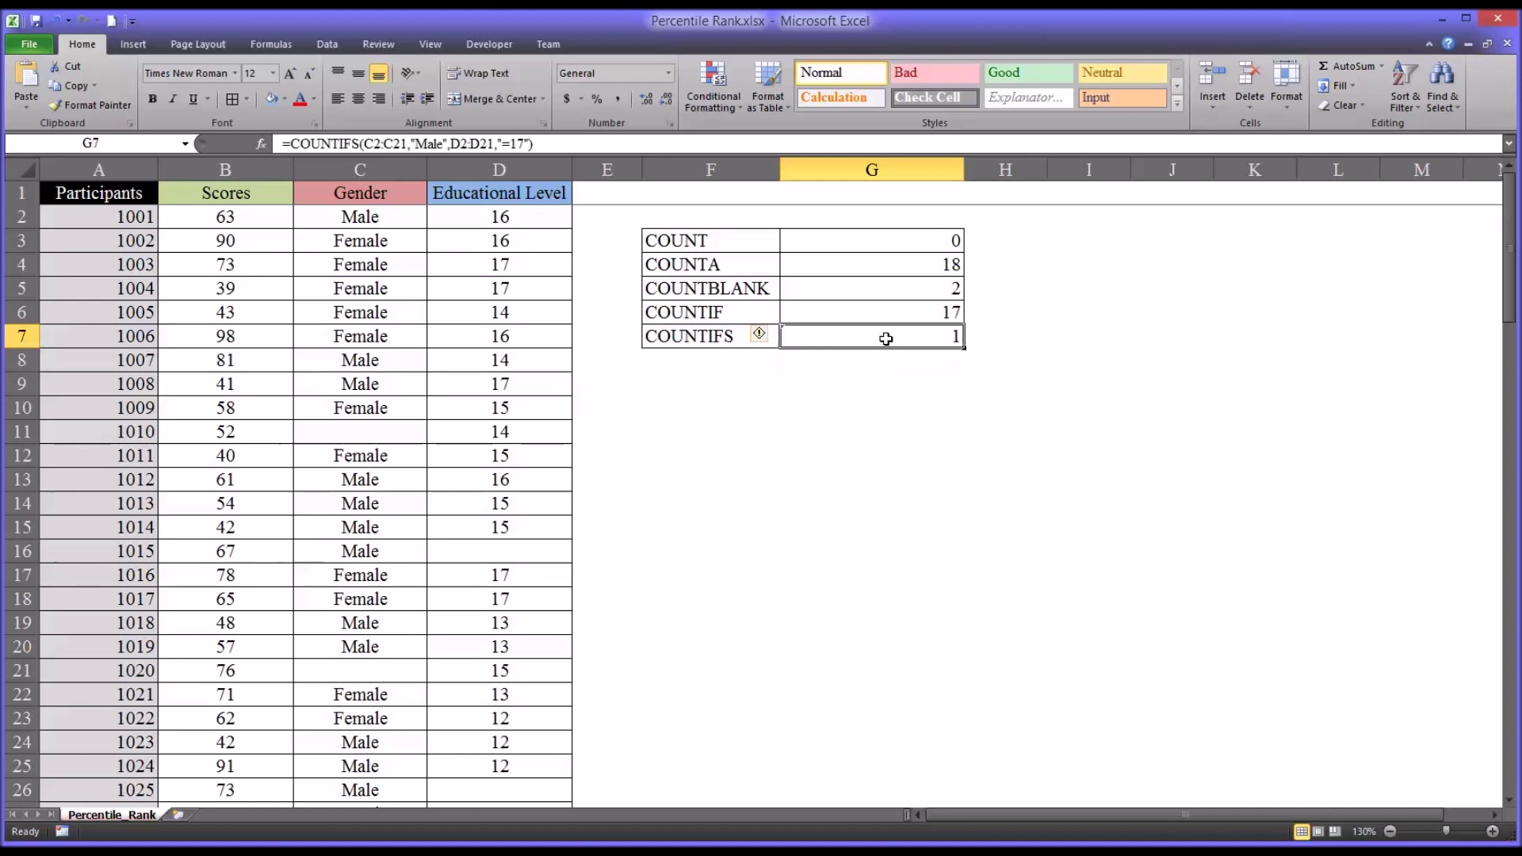
{"action": "left_click_drag", "start_coordinate": [369, 383], "coordinate": [438, 384]}
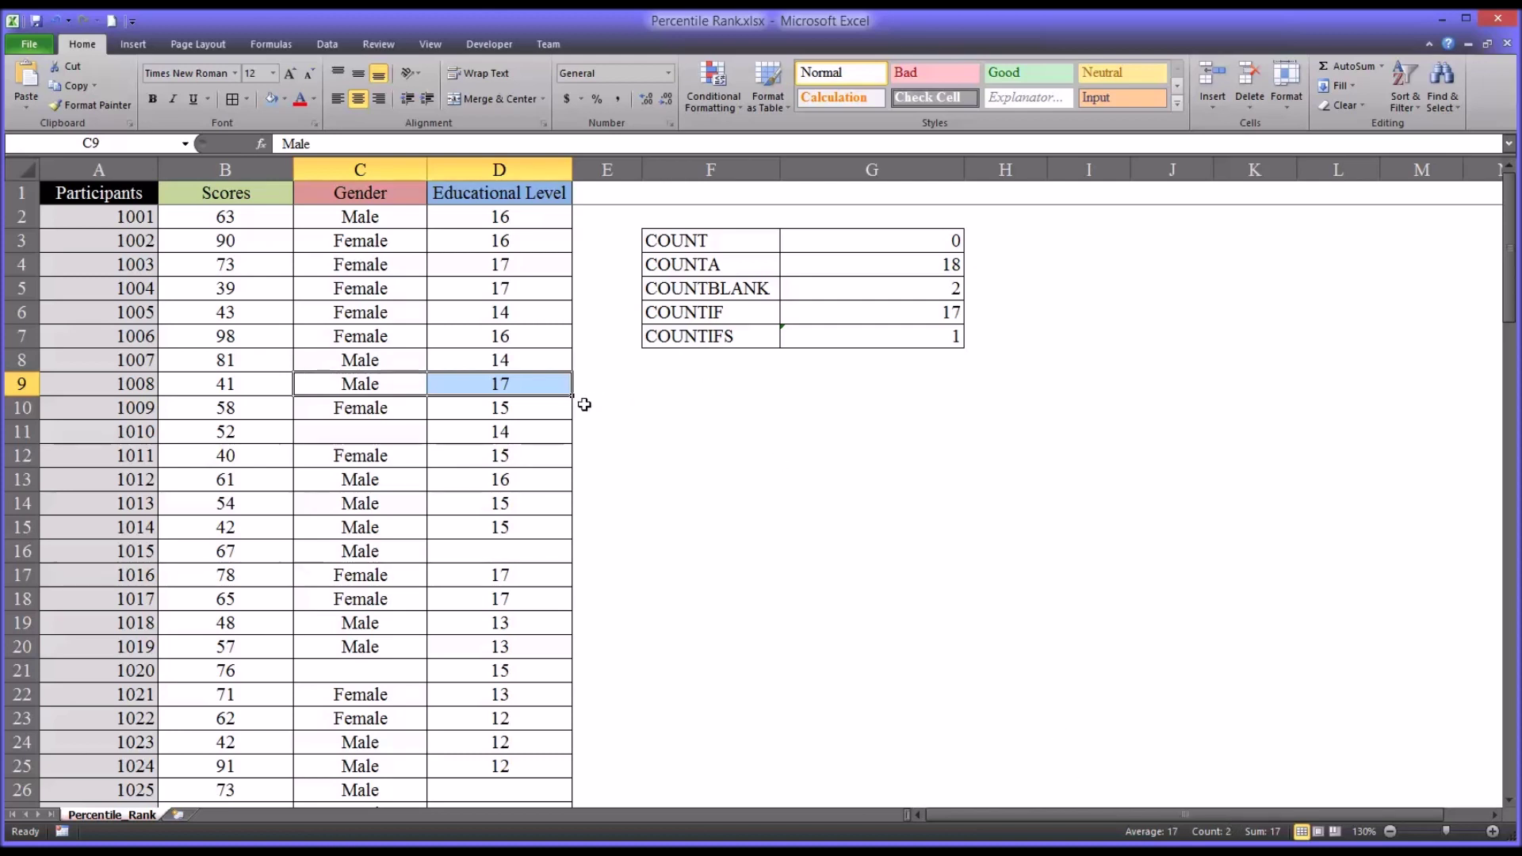
{"action": "left_click", "coordinate": [837, 341]}
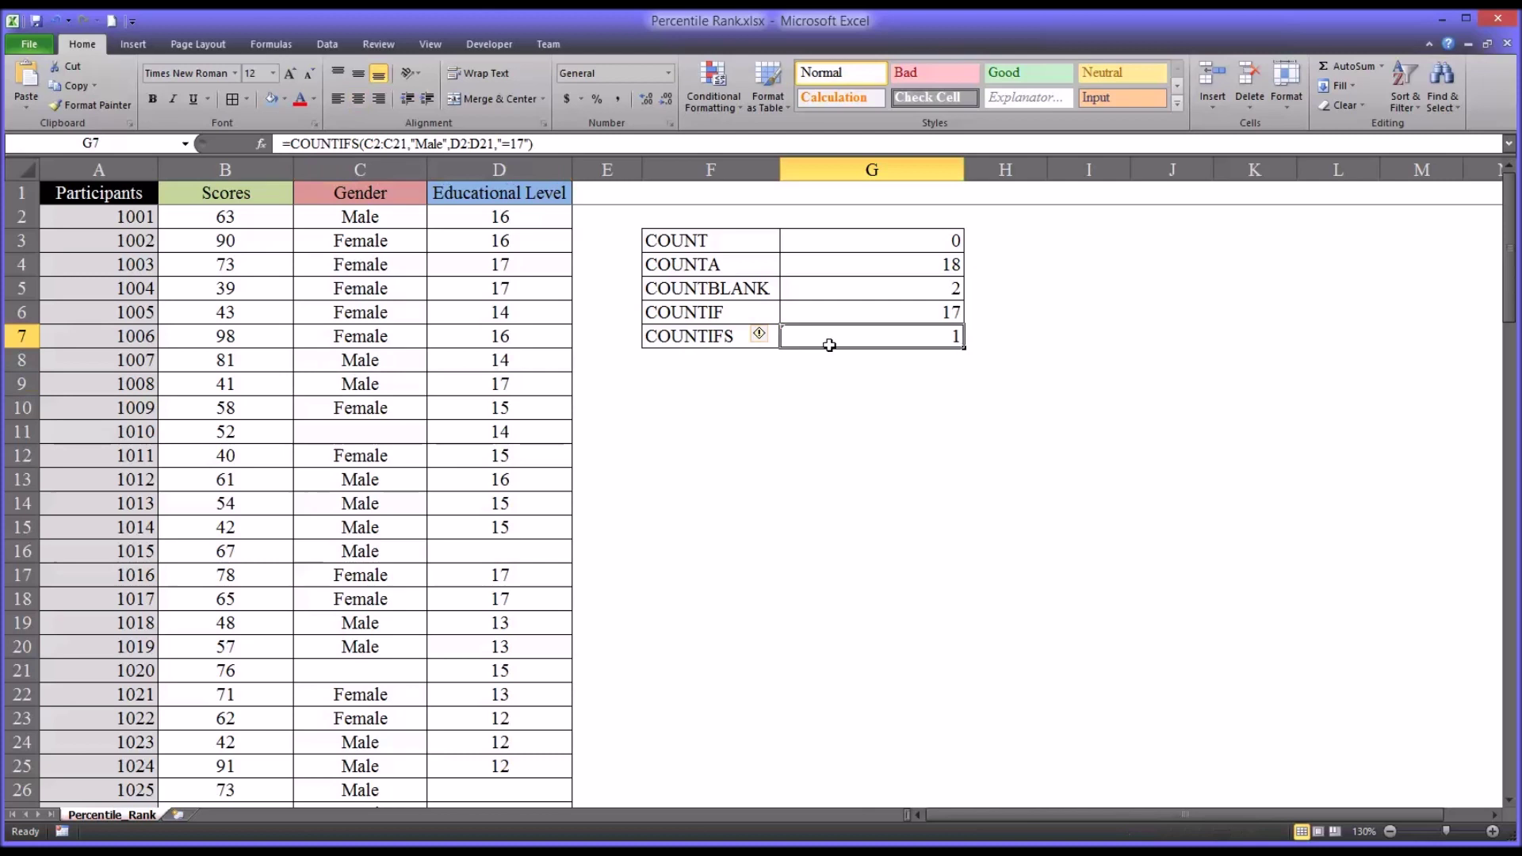
{"action": "left_click", "coordinate": [421, 144]}
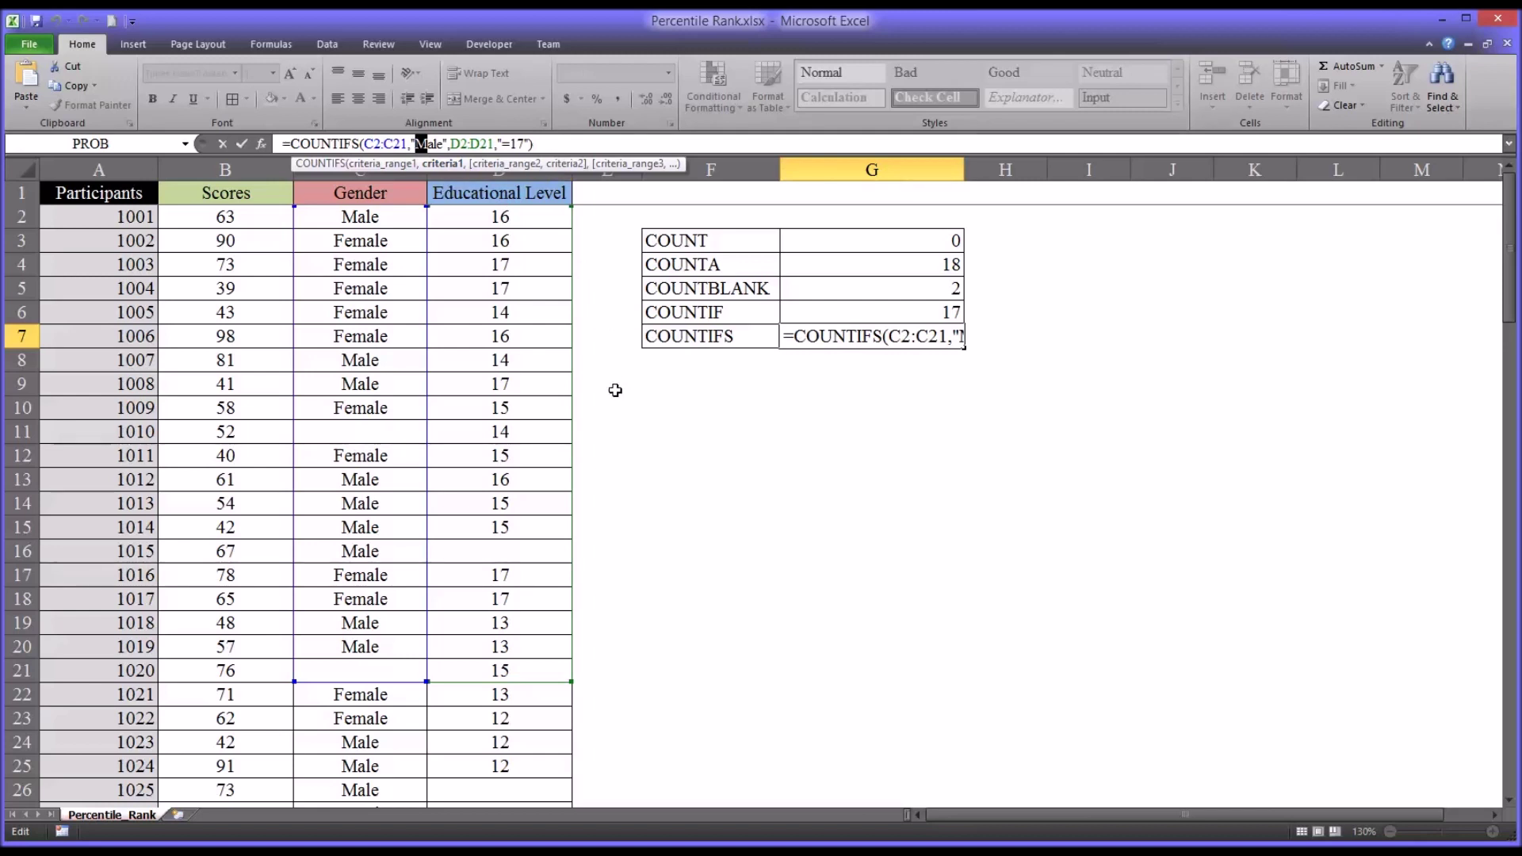
- Change the COUNTIFS gender criterion from "Male" to "Female" so G7 returns 4
{"action": "type", "text": "Fe"}
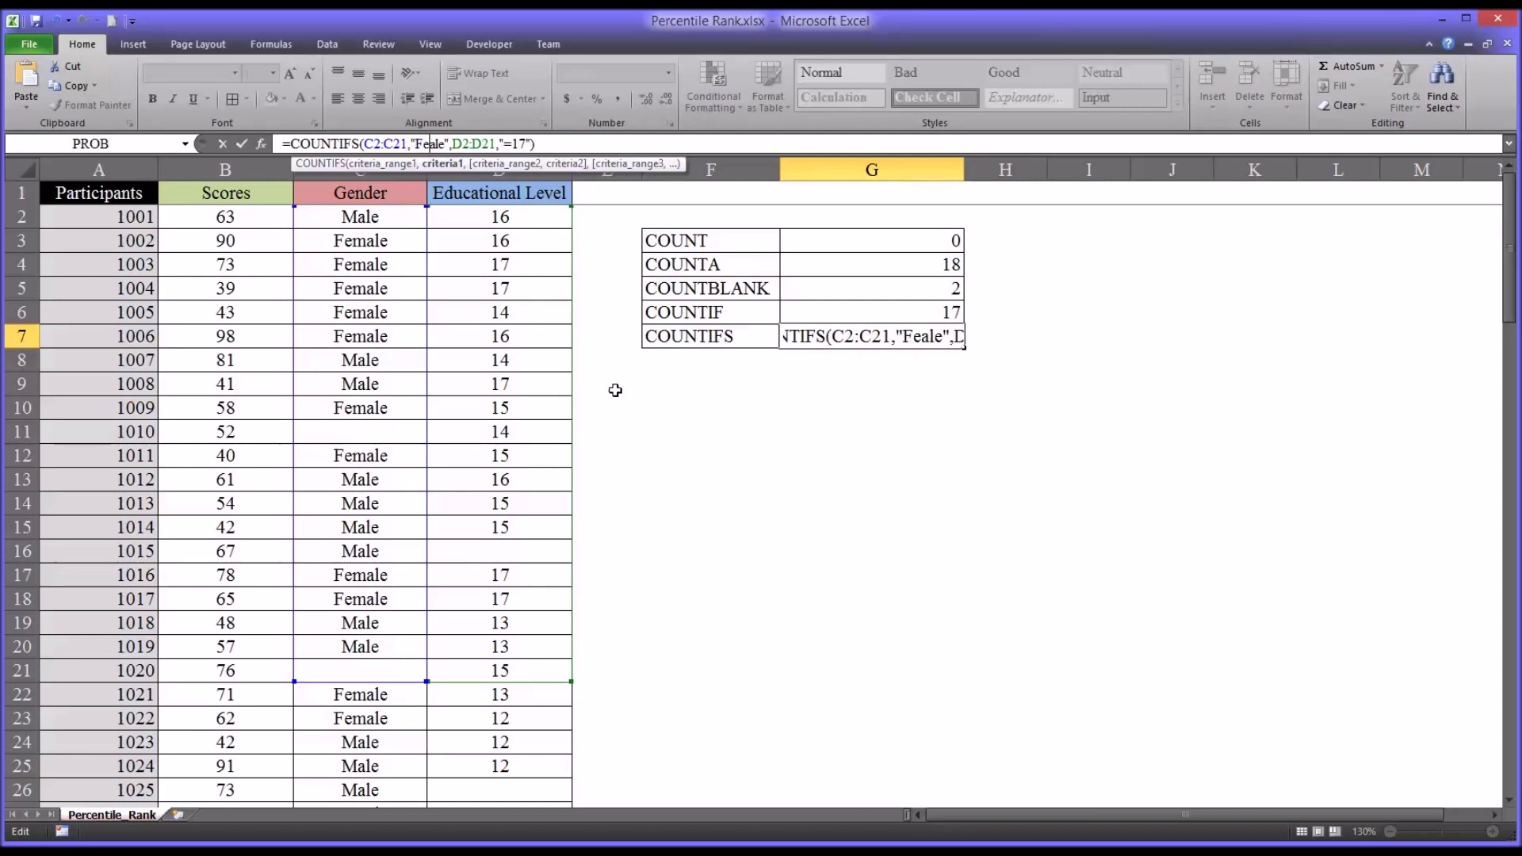
{"action": "type", "text": "me"}
{"action": "key", "text": "Return"}
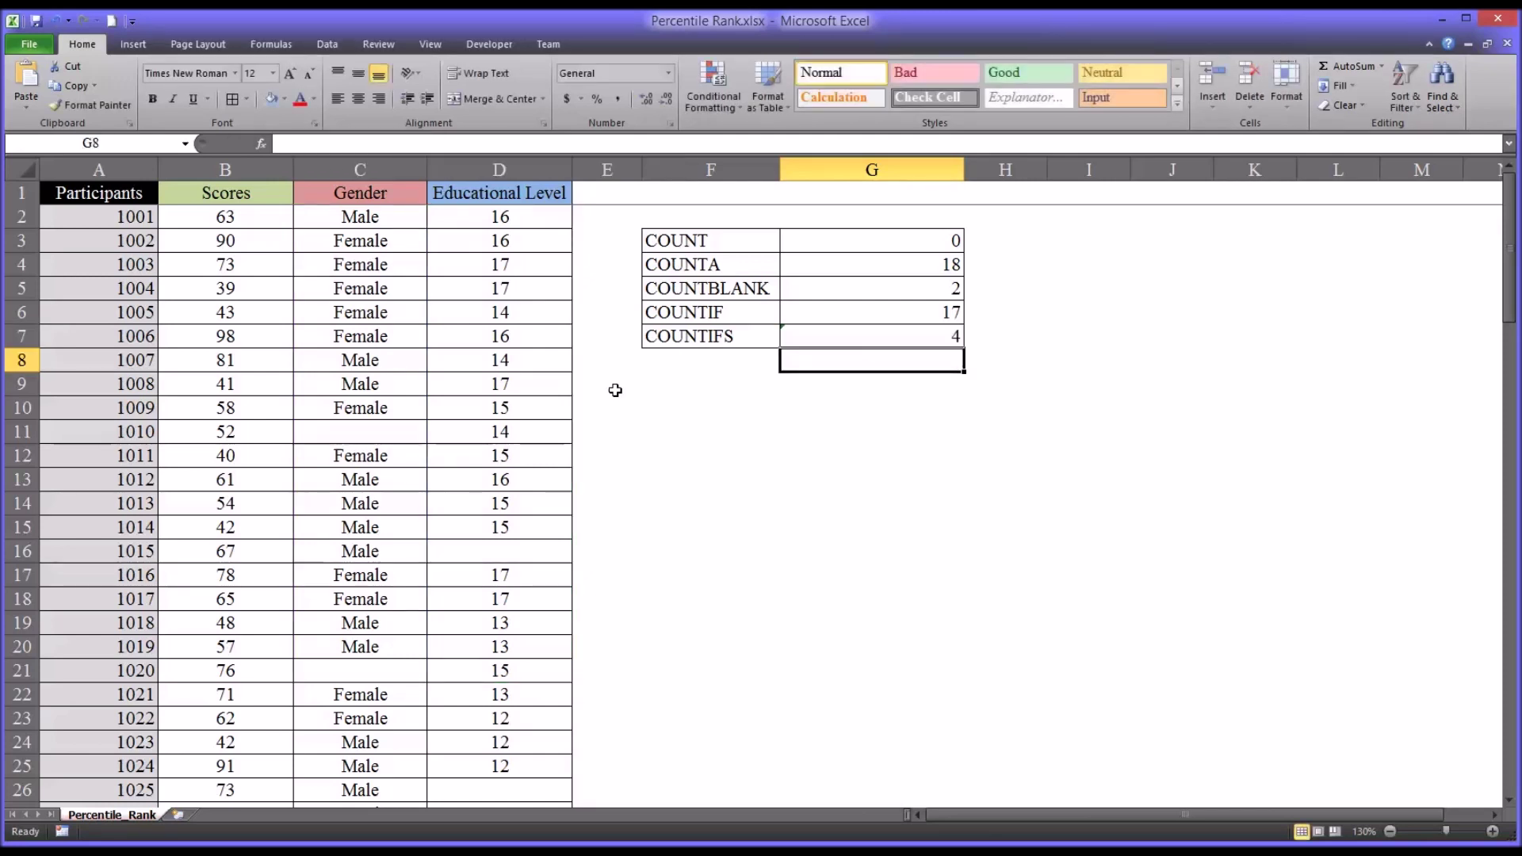
{"action": "key", "text": "Up"}
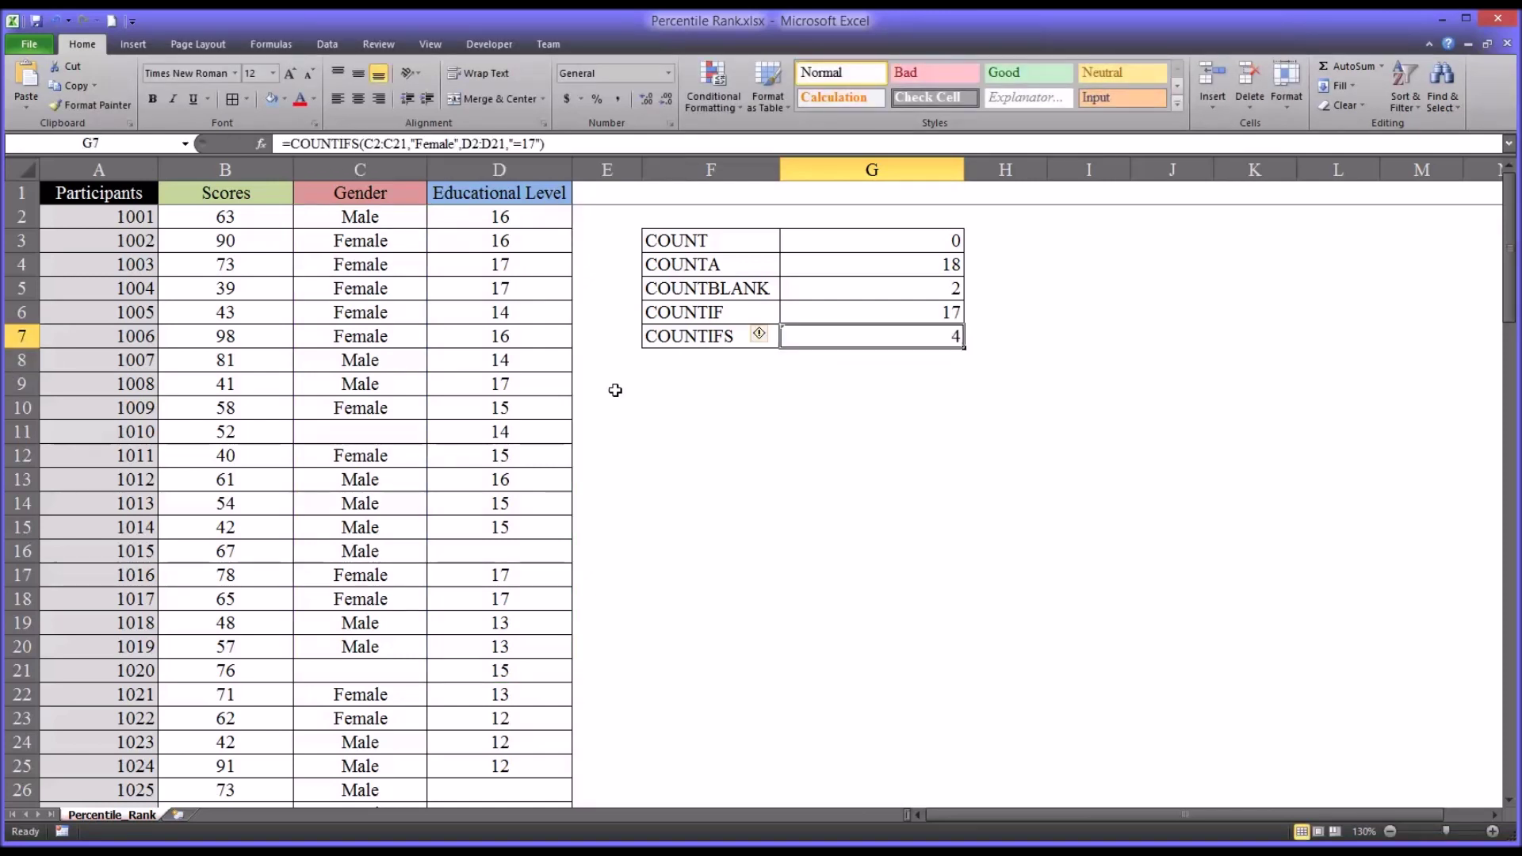
{"action": "left_click", "coordinate": [540, 144]}
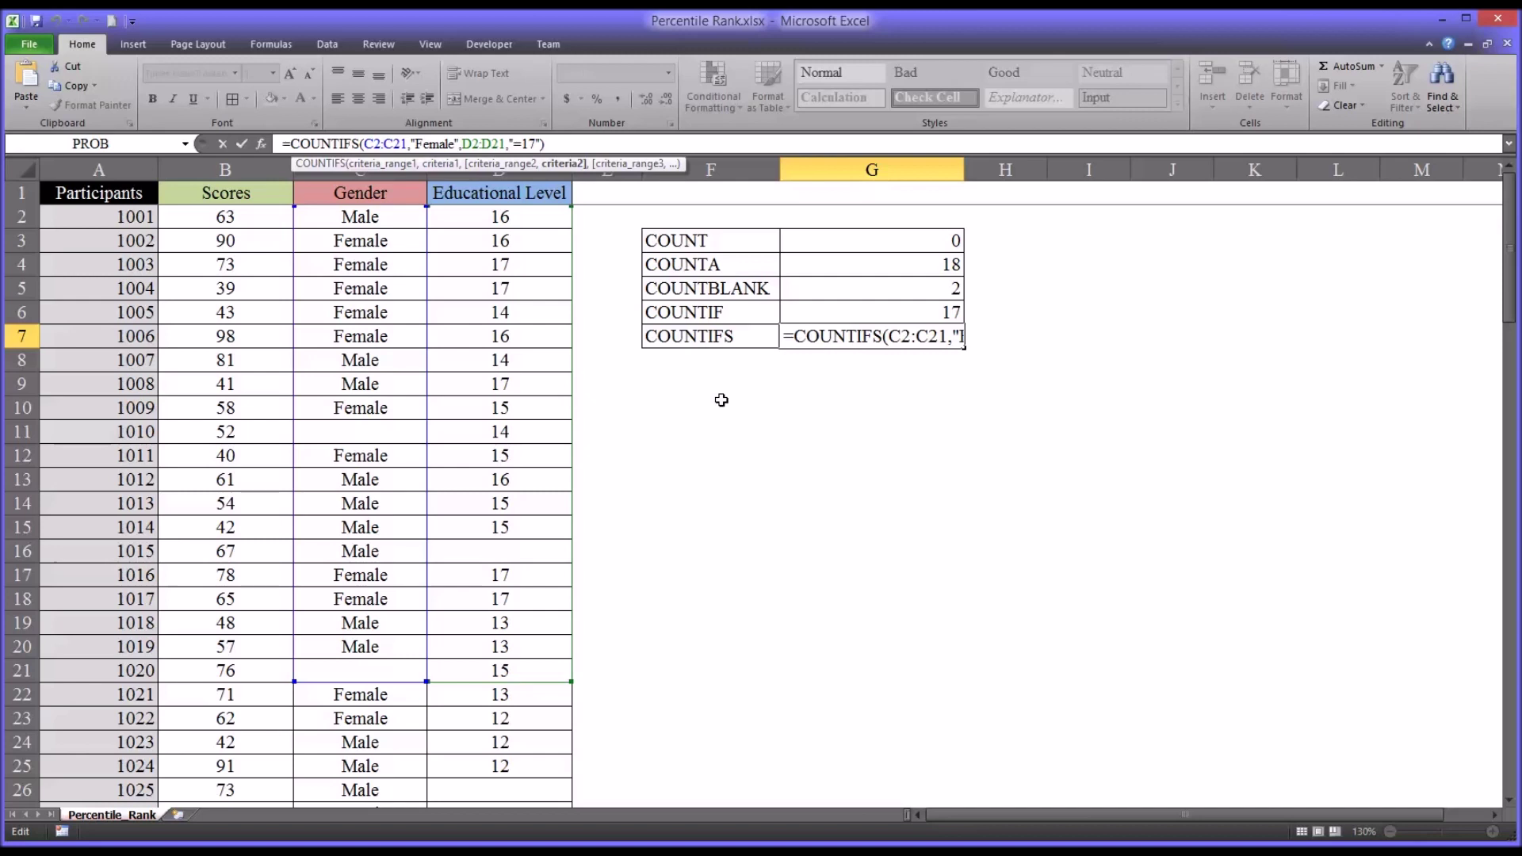
- Append the third criteria pair B2:B21,">55" to G7's COUNTIFS formula so it returns 3
{"action": "type", "text": ","}
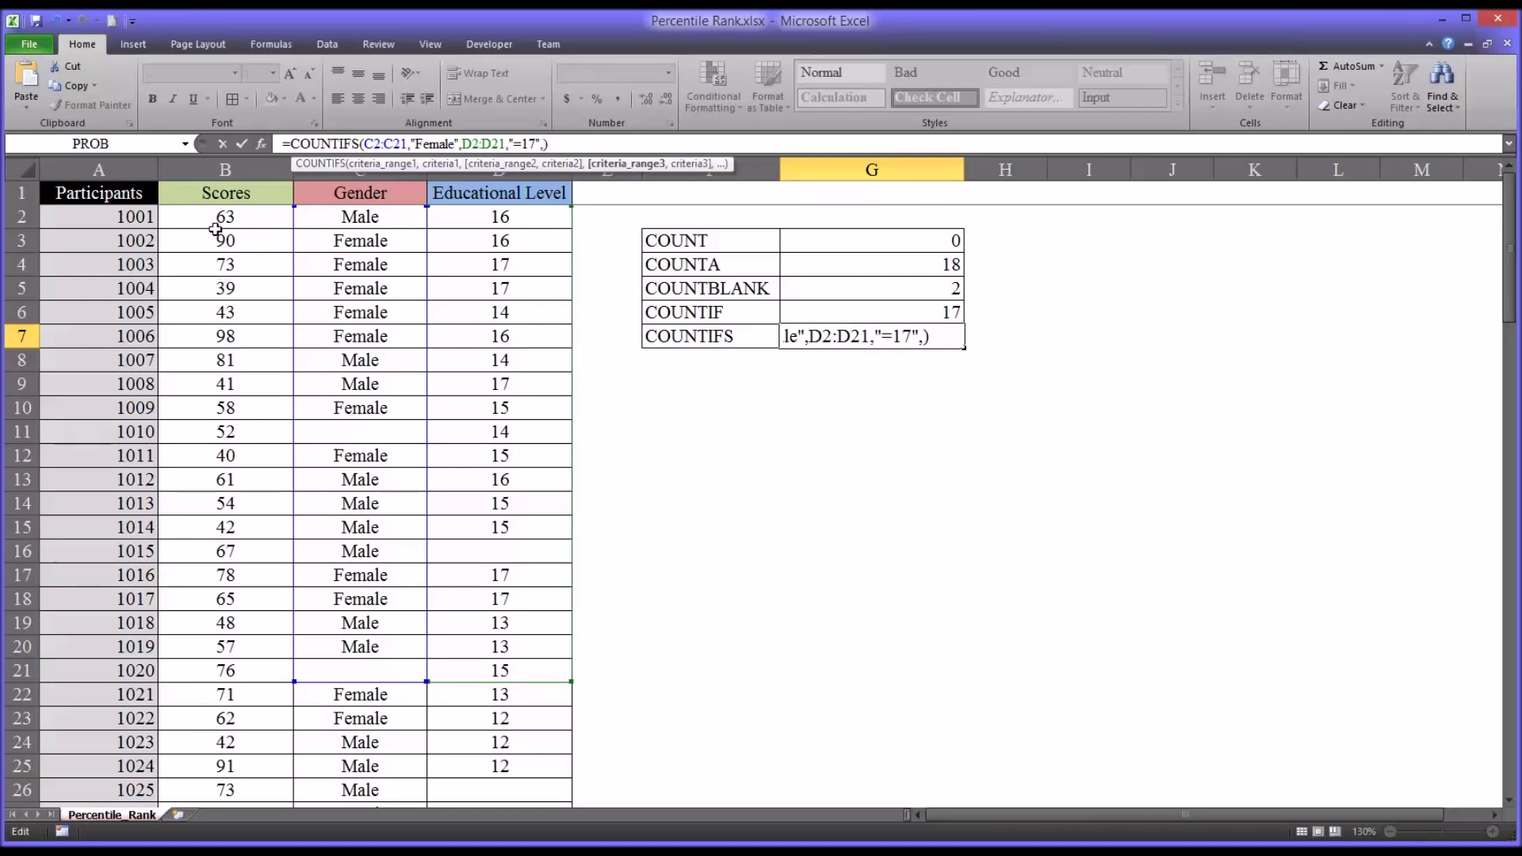
{"action": "left_click_drag", "start_coordinate": [210, 217], "coordinate": [221, 664]}
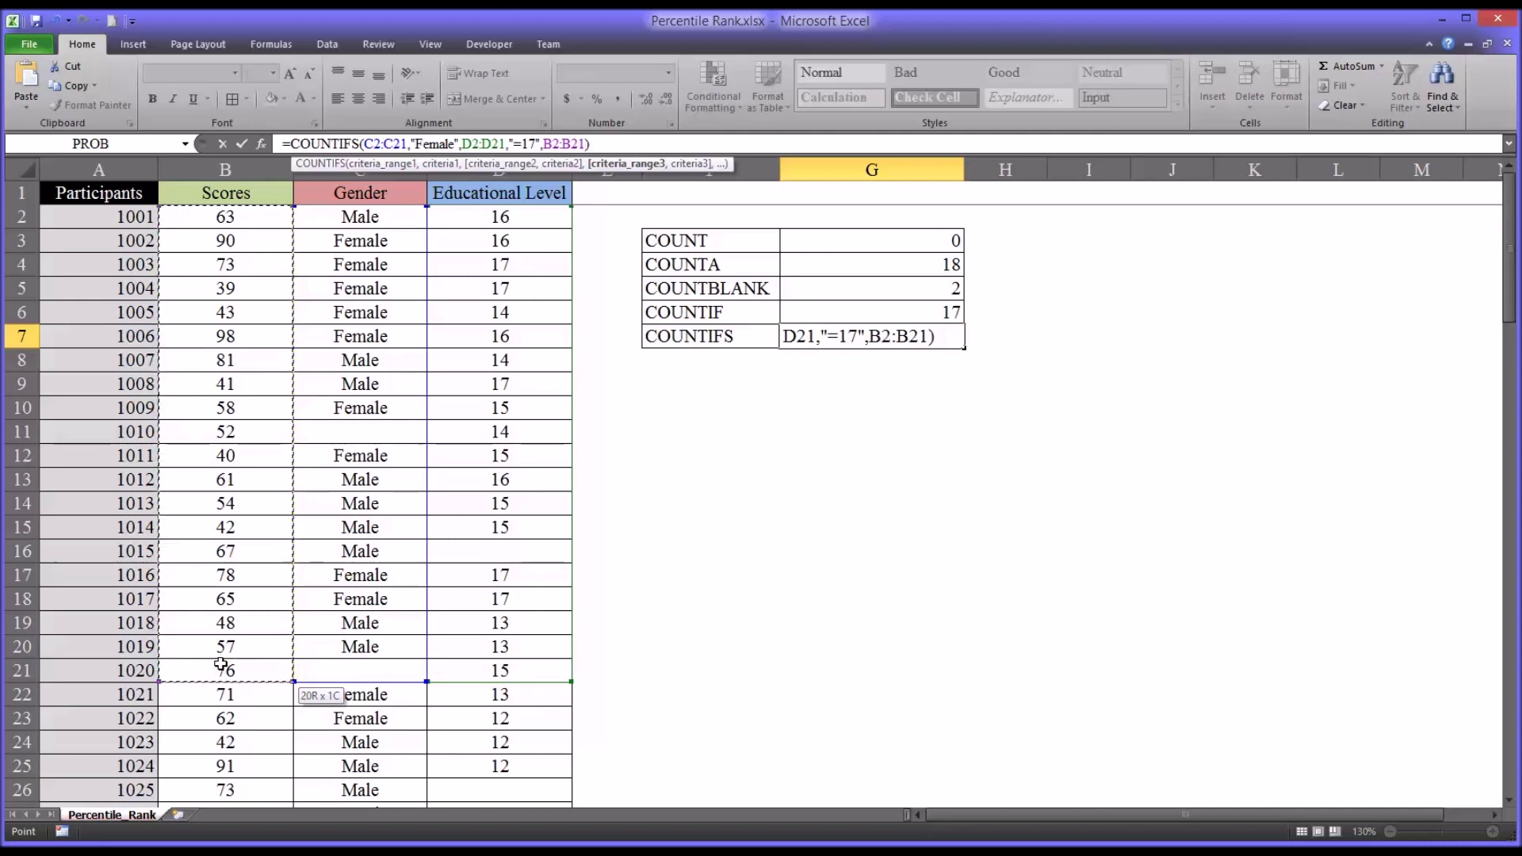
{"action": "left_click_drag", "start_coordinate": [220, 664], "coordinate": [220, 664]}
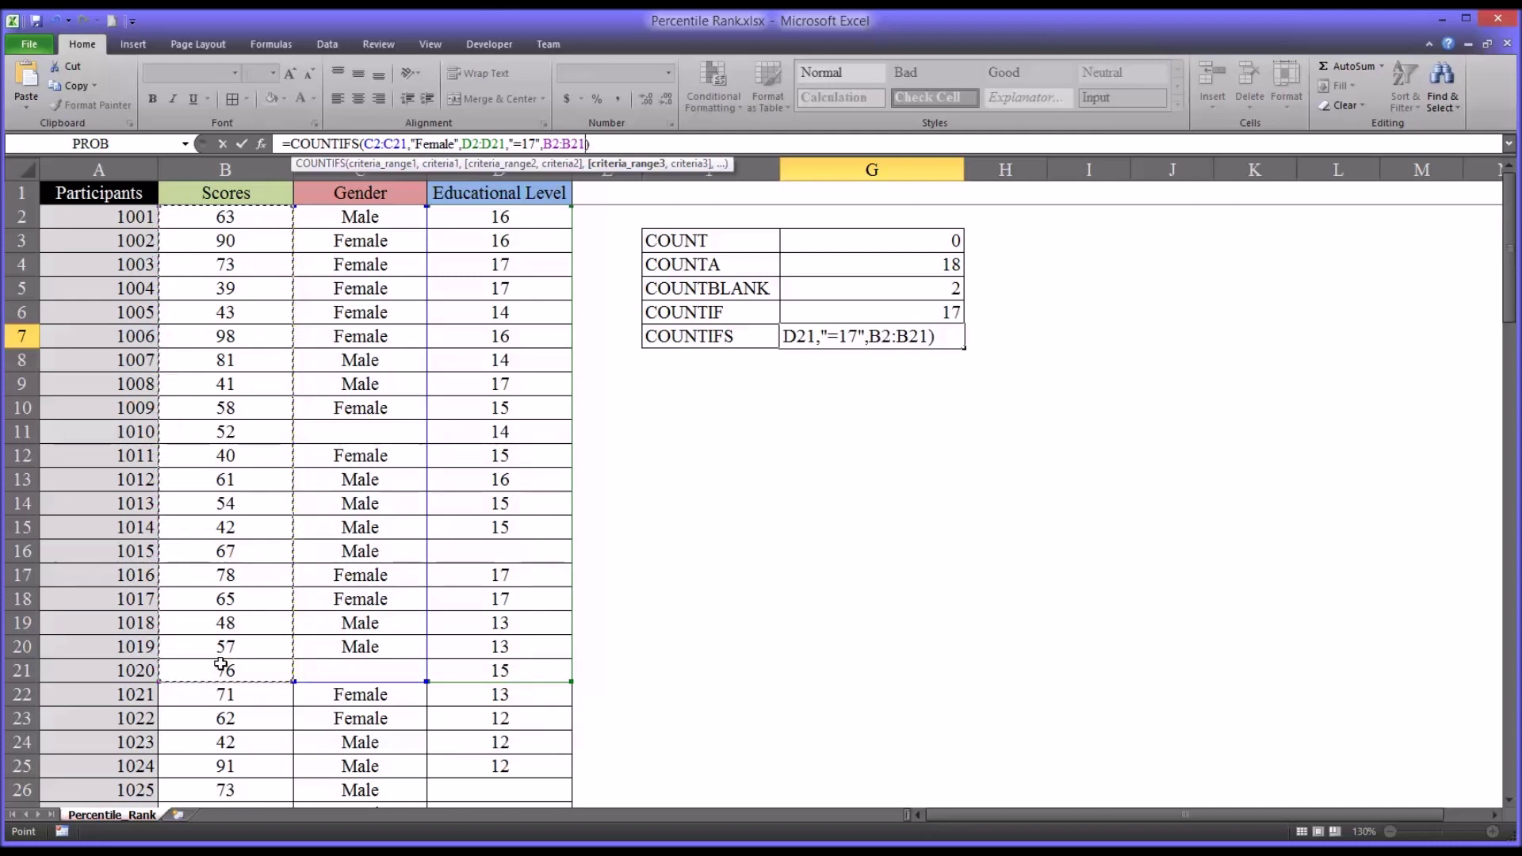
{"action": "type", "text": ","}
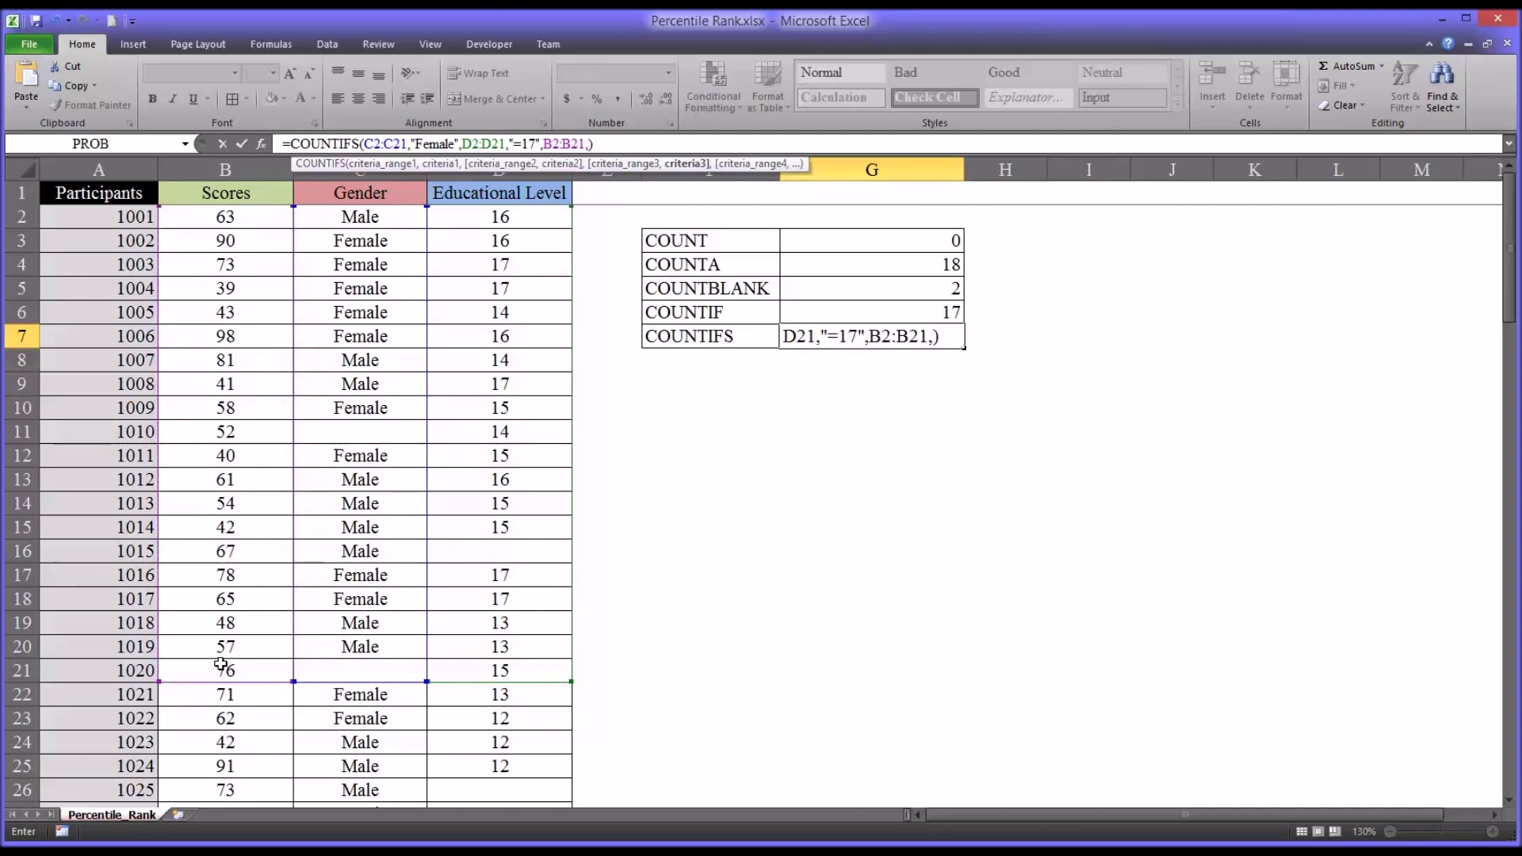
{"action": "type", "text": "\">55\""}
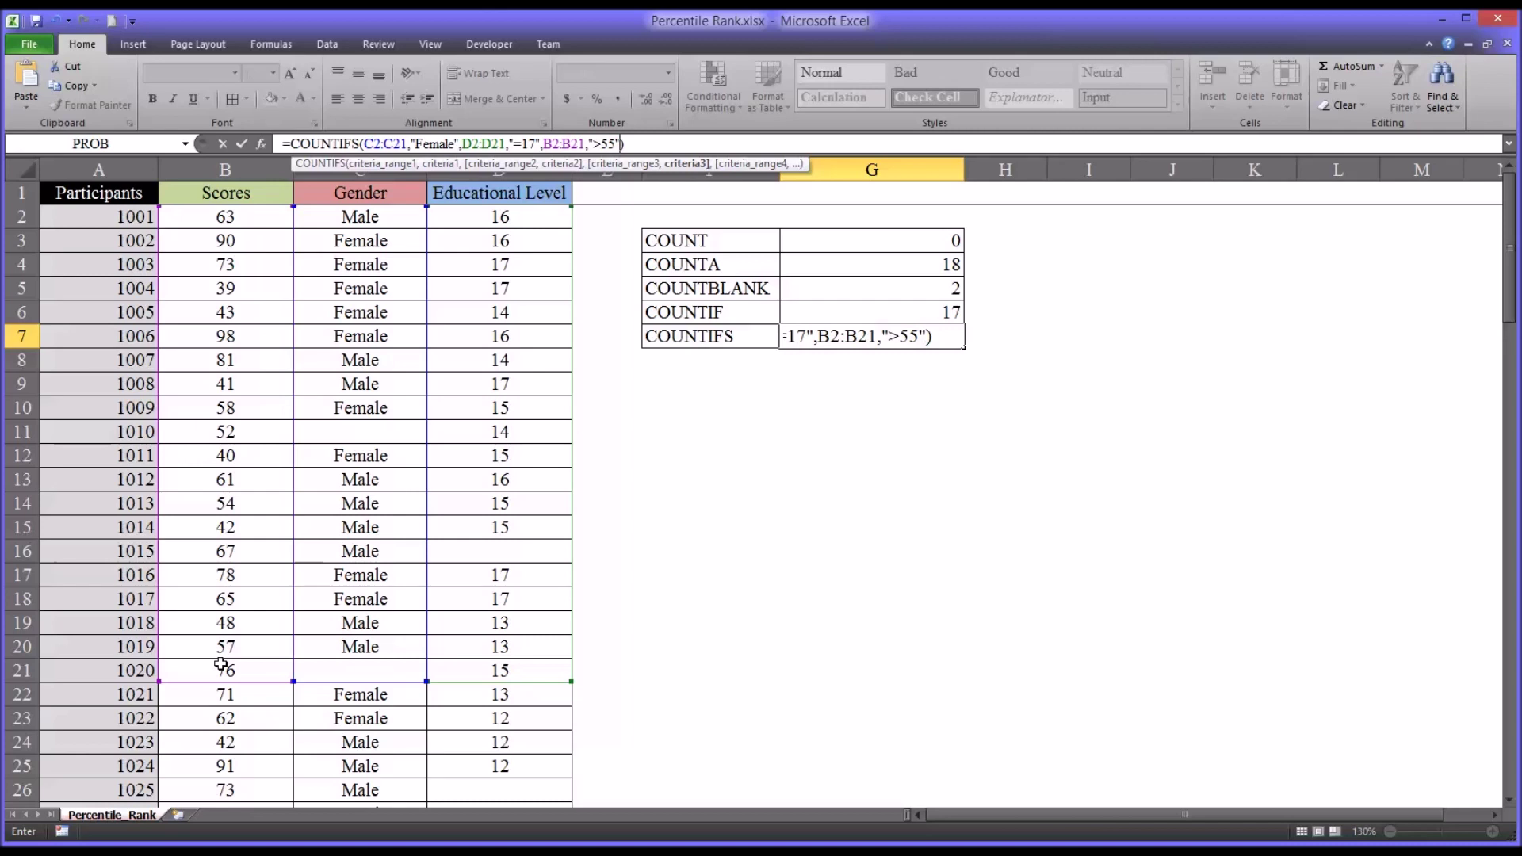
{"action": "key", "text": "Return"}
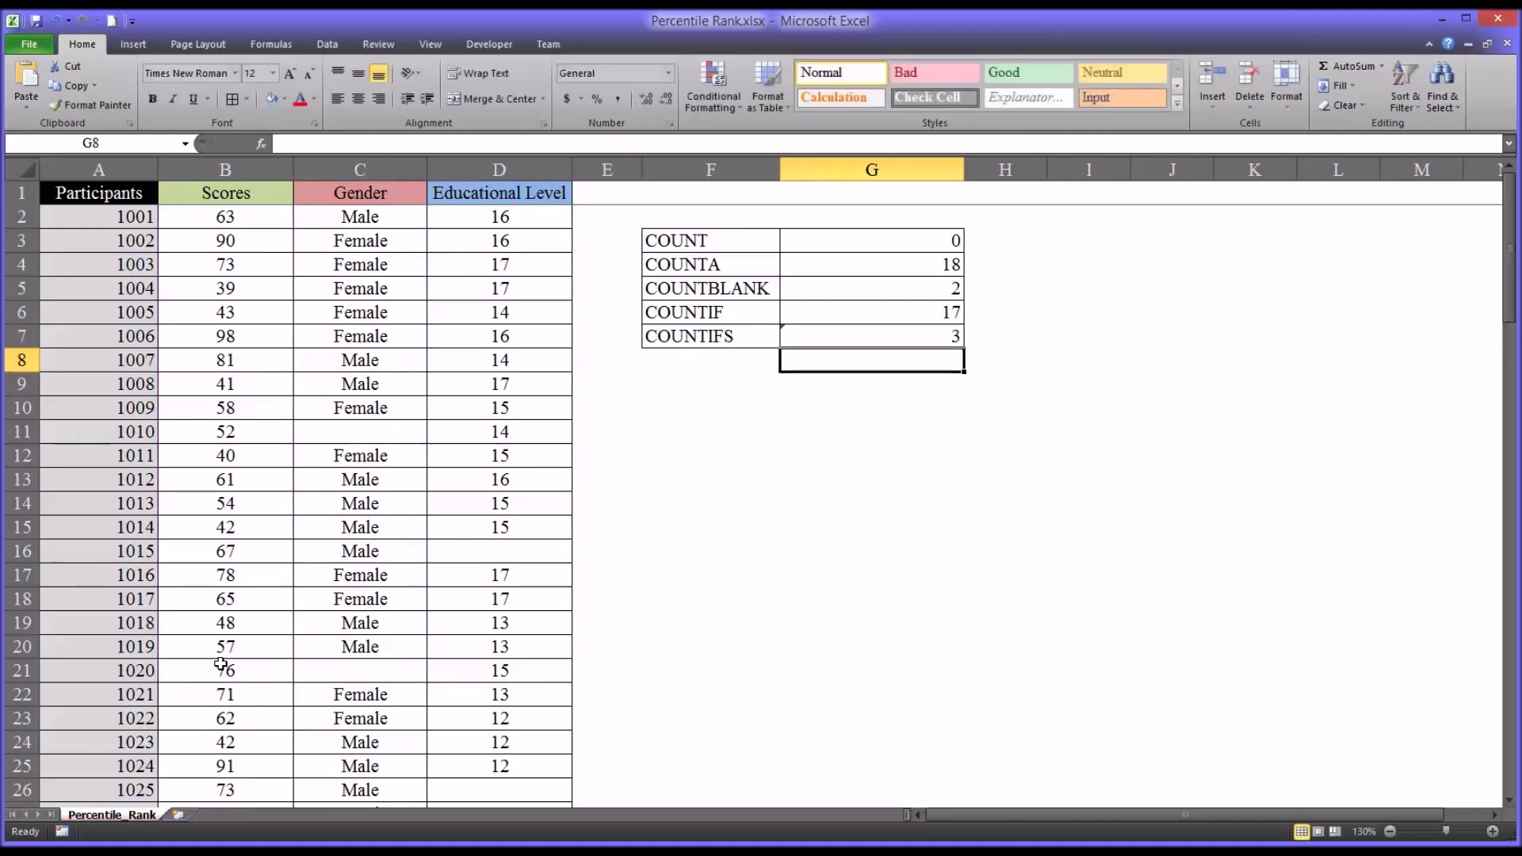
{"action": "left_click", "coordinate": [812, 335]}
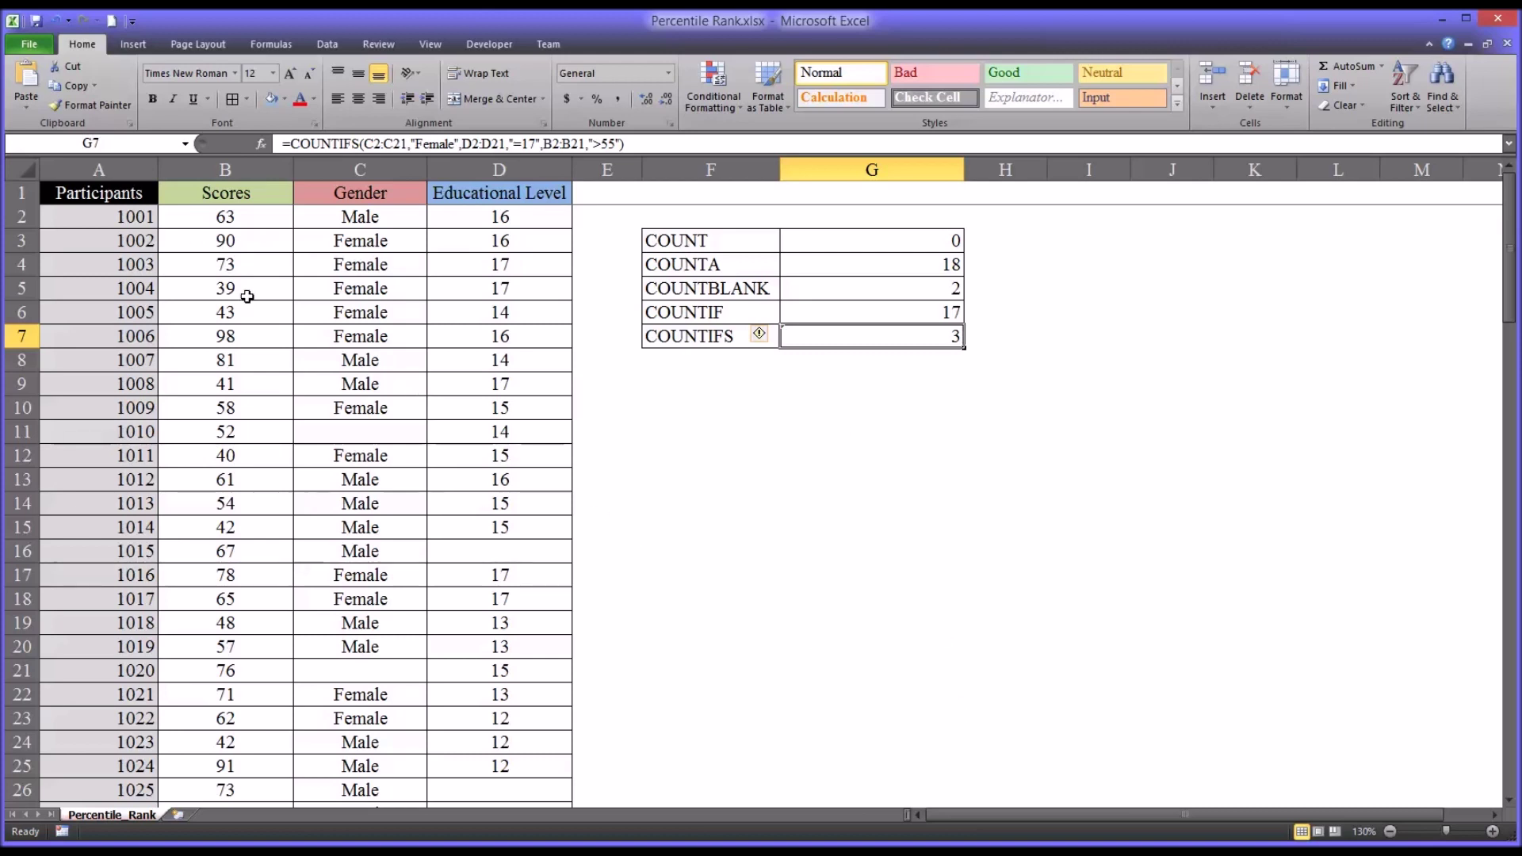
{"action": "left_click_drag", "start_coordinate": [247, 297], "coordinate": [203, 288]}
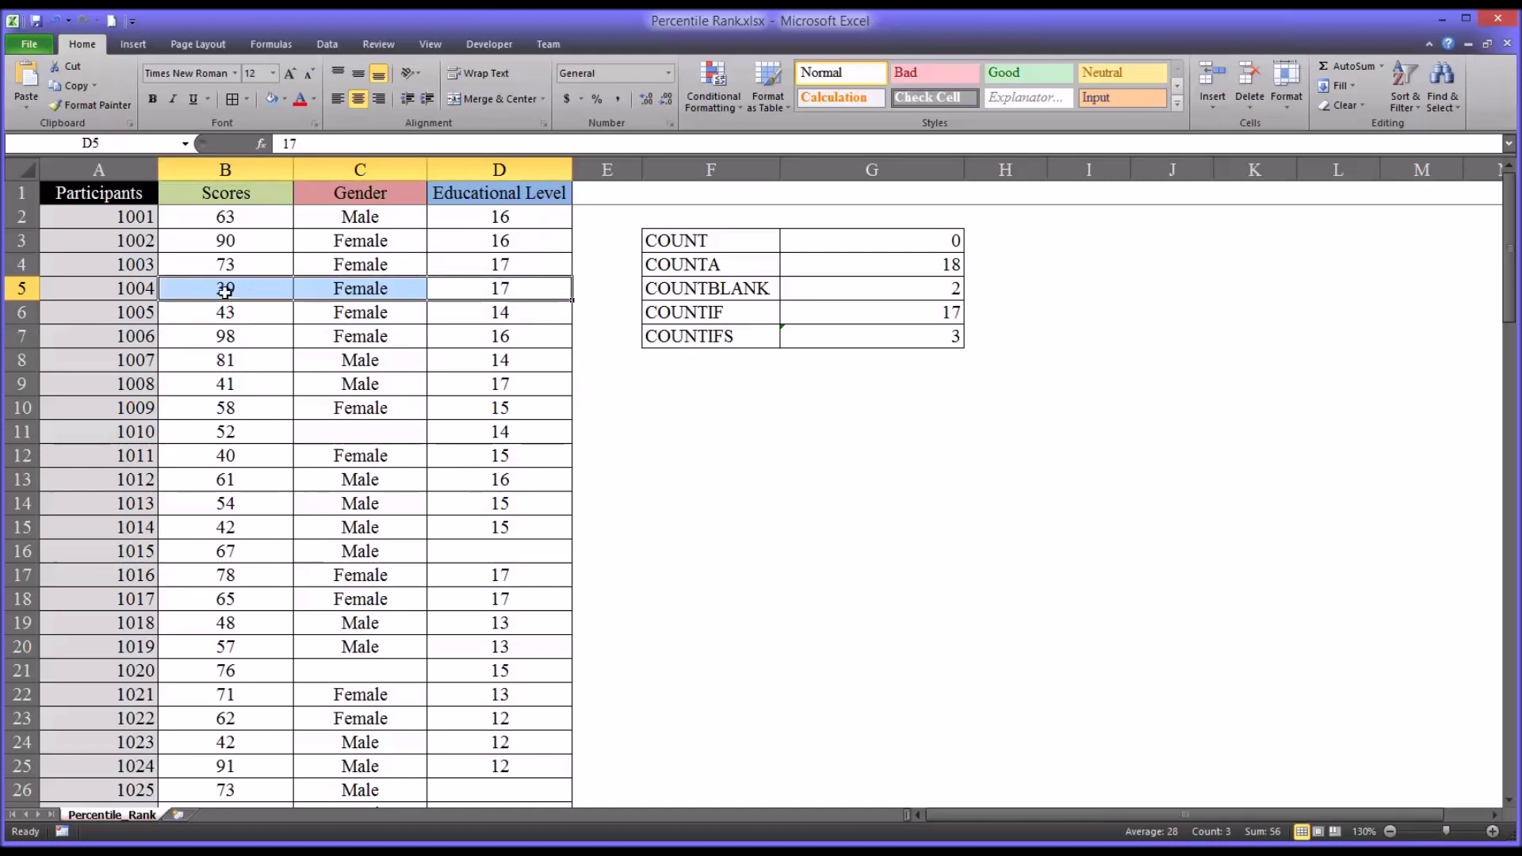
{"action": "left_click", "coordinate": [225, 291]}
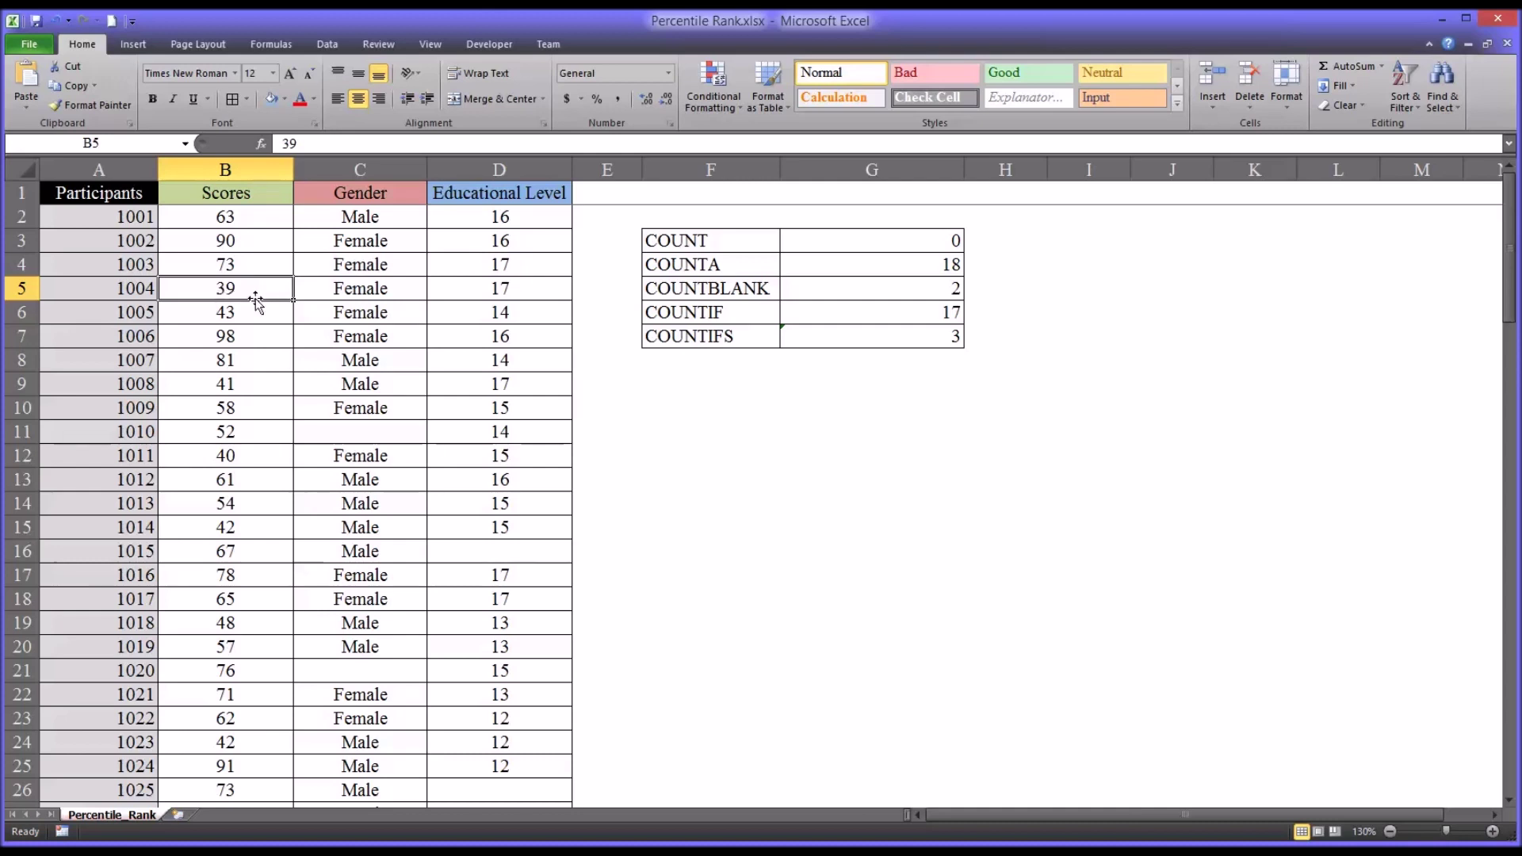
{"action": "left_click", "coordinate": [861, 337]}
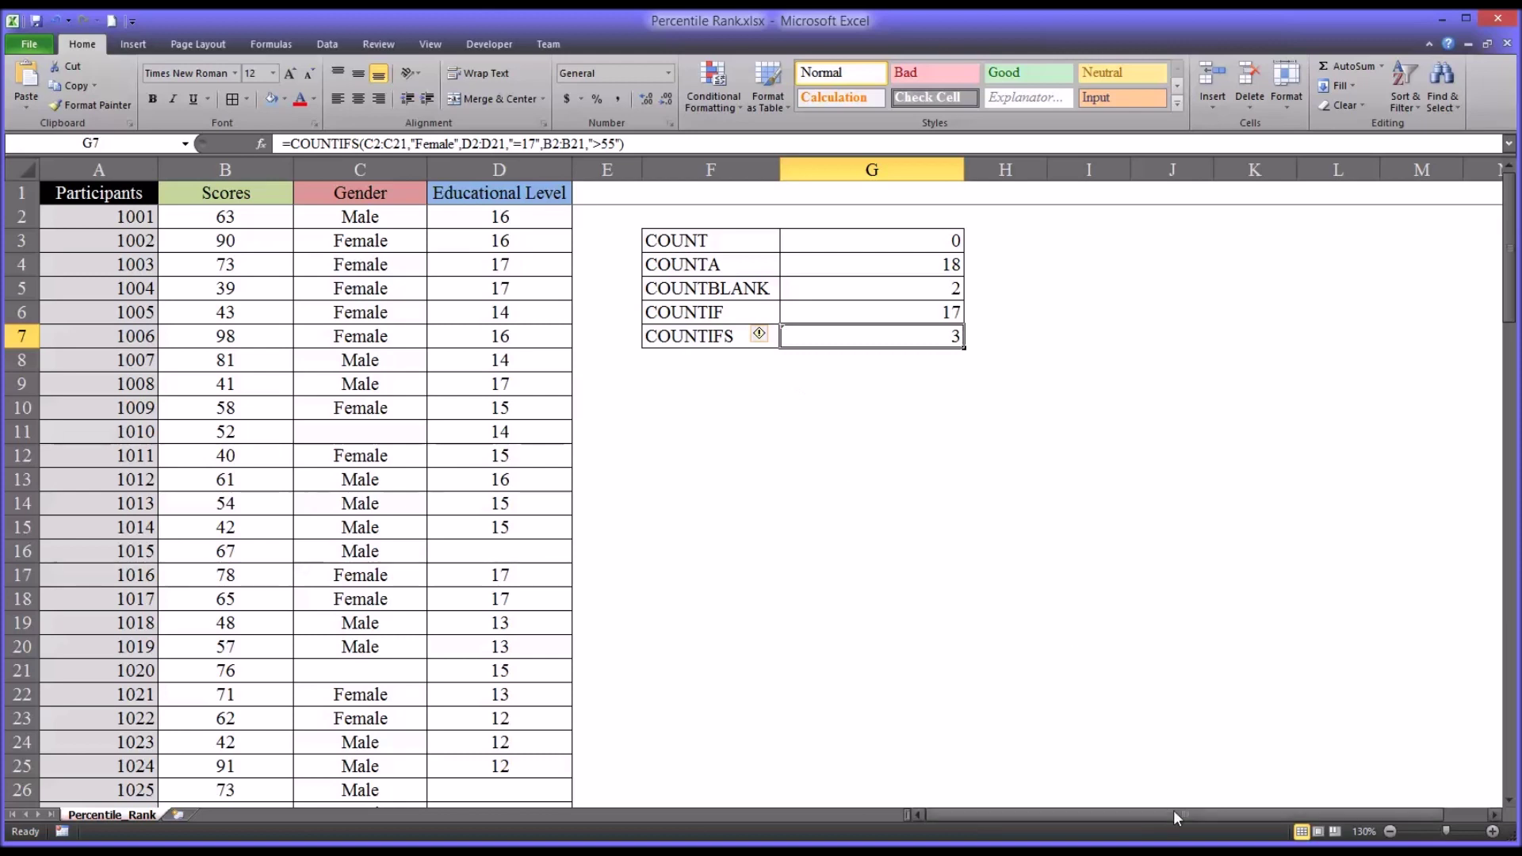
{"action": "left_click", "coordinate": [918, 374]}
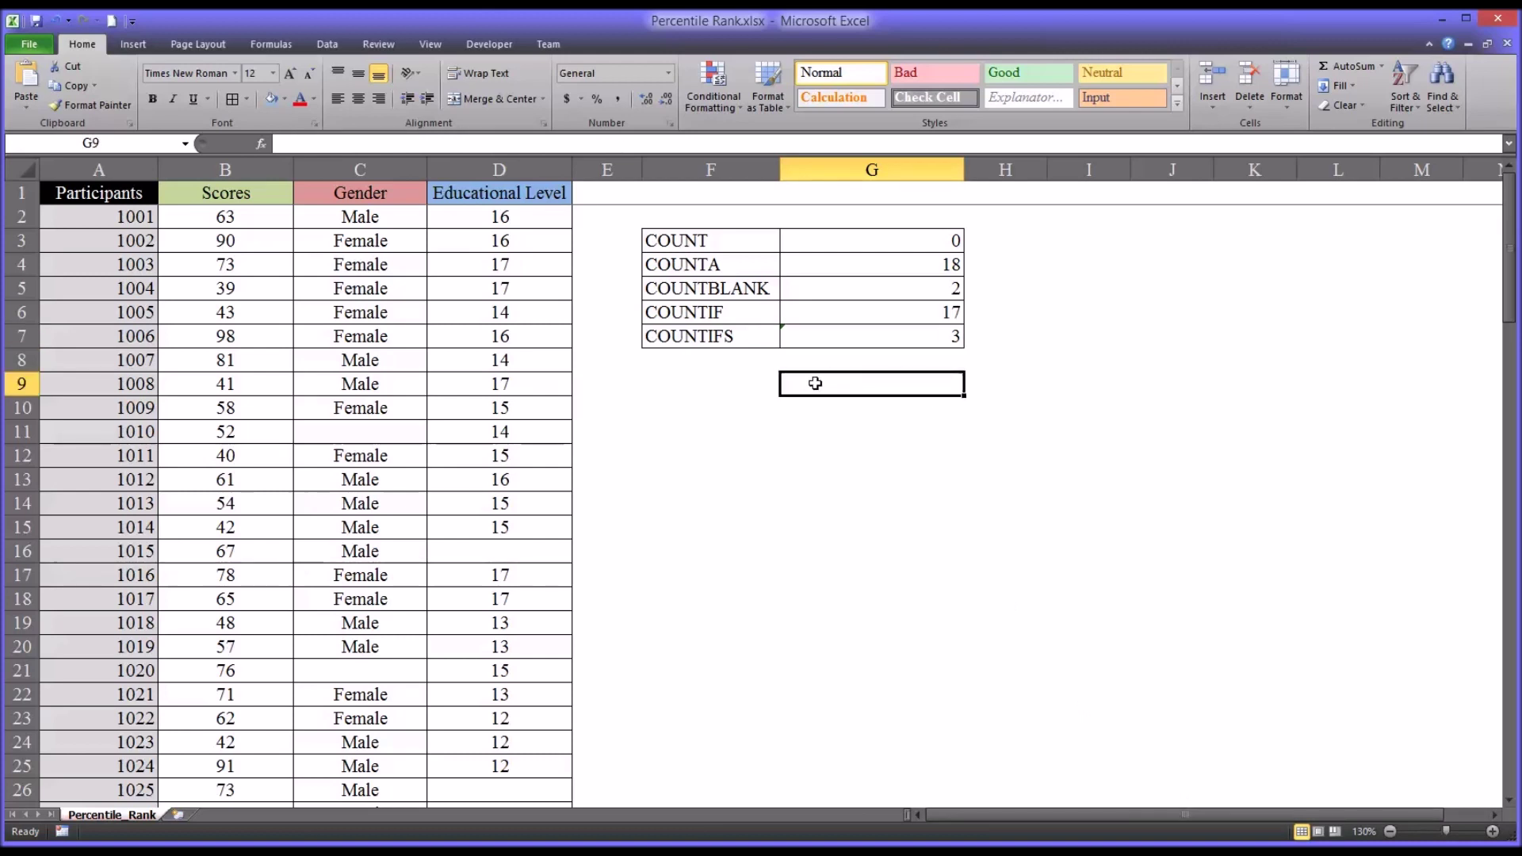